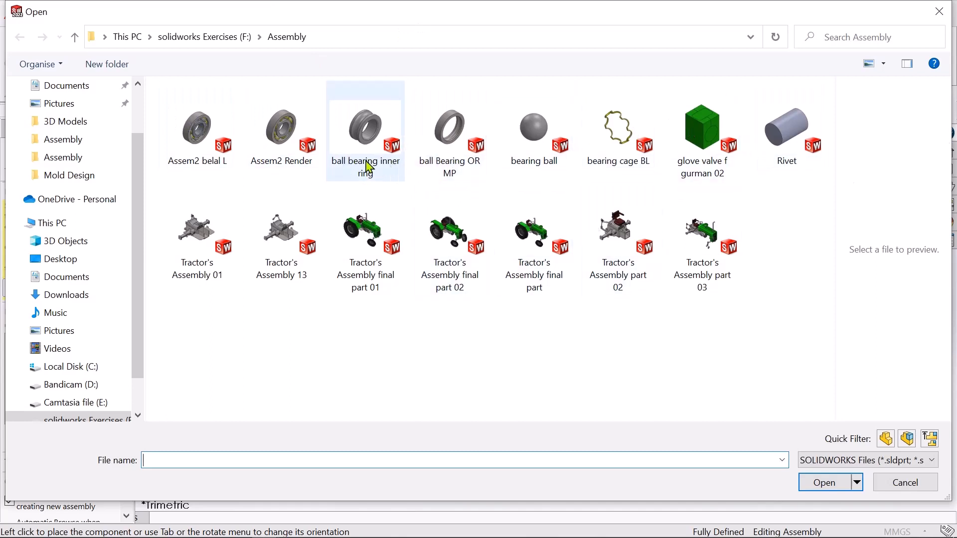
Place the part "ball bearing inner ring" as the first component of the new assembly.
click(379, 157)
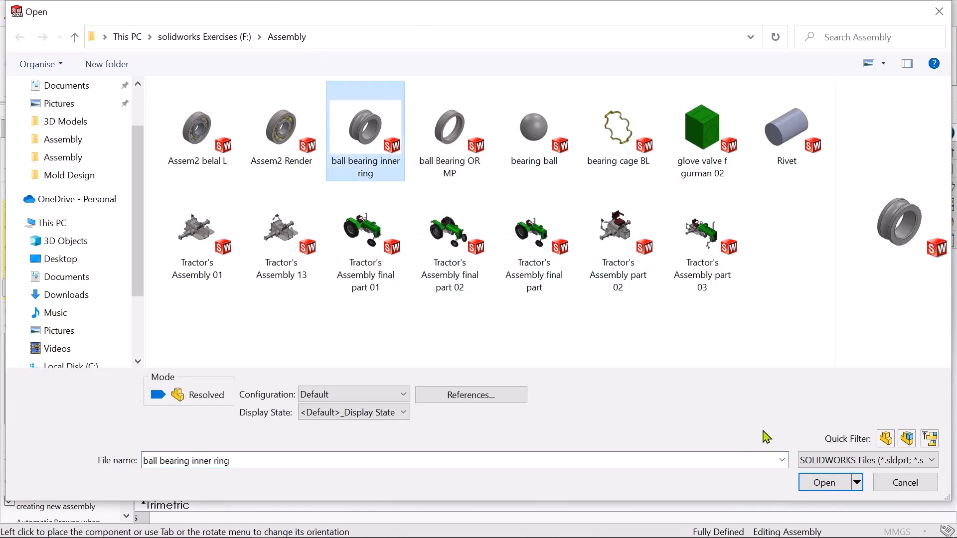
click(830, 492)
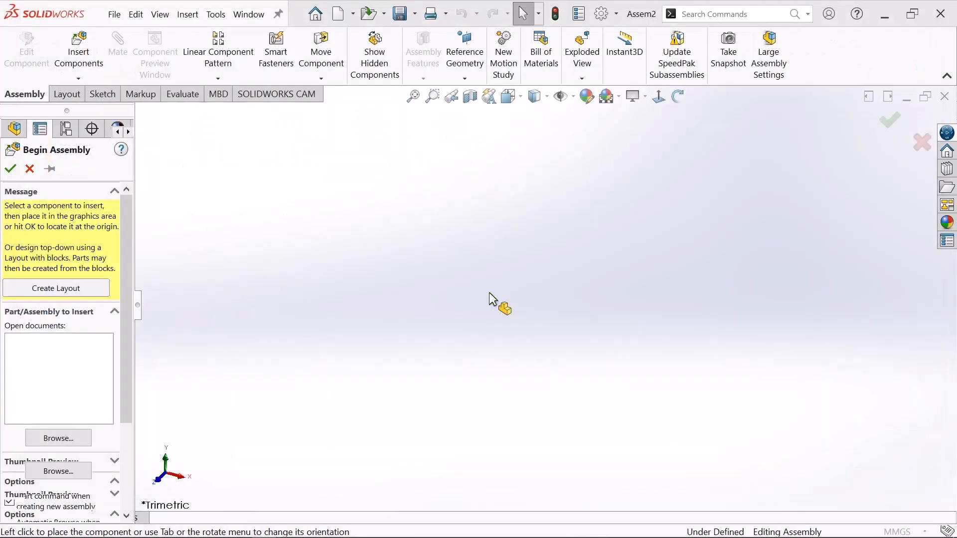
click(487, 292)
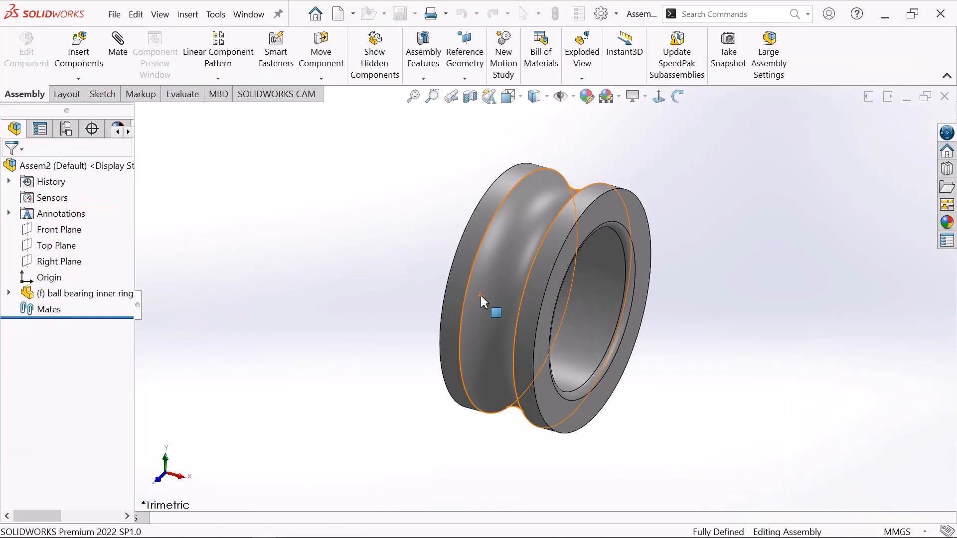
Insert the part "ball Bearing OR MP" and place it beside the inner ring.
click(82, 58)
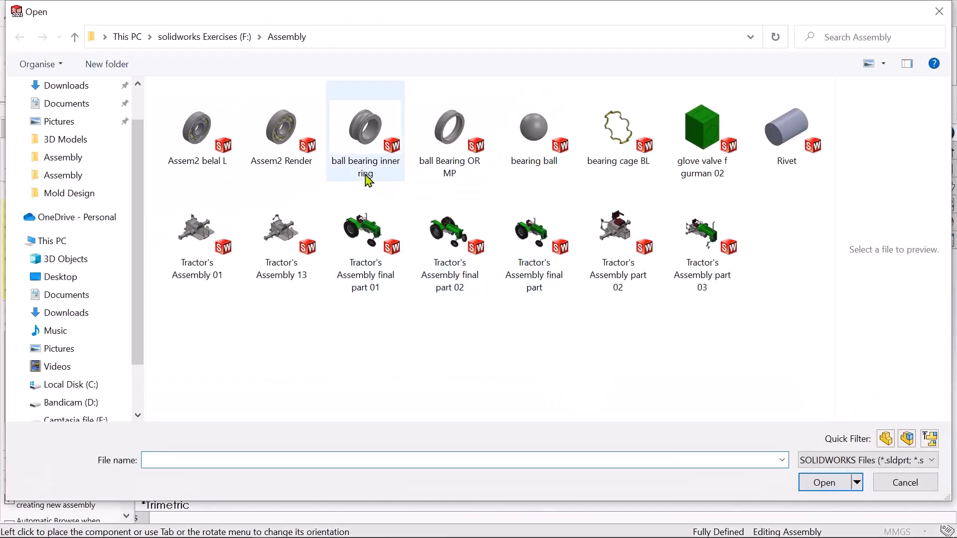
click(461, 159)
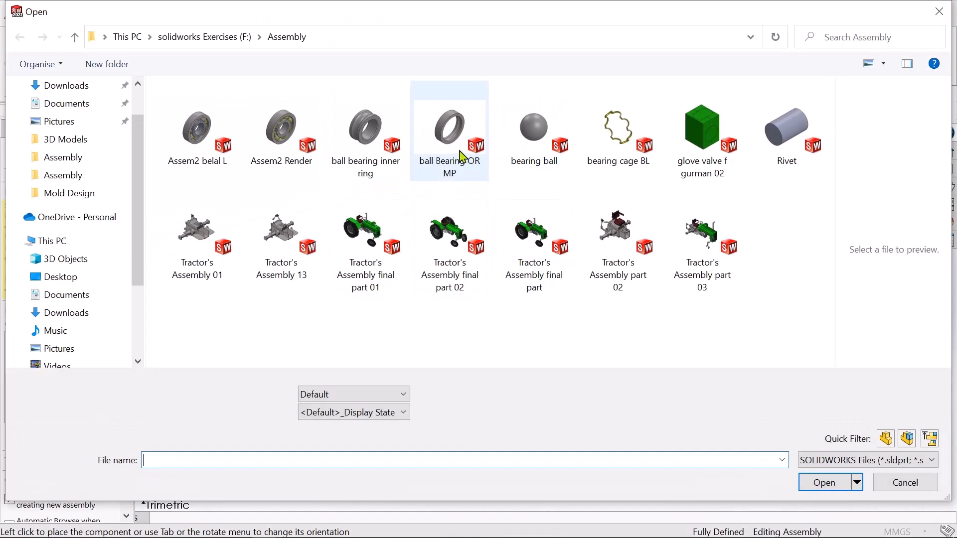
click(824, 482)
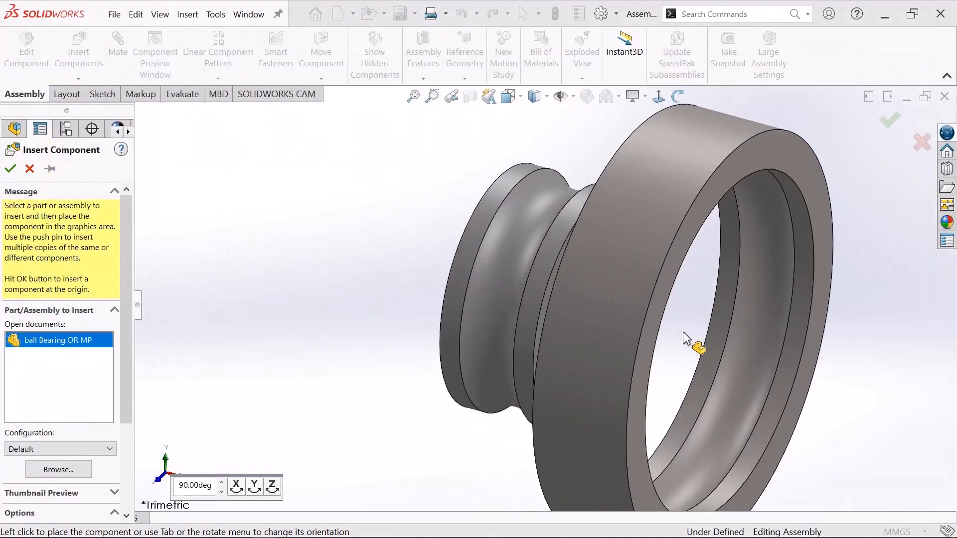
click(684, 331)
Add a concentric mate between the outer ring's outer cylindrical face and the inner ring's bore.
scroll(554, 261, down, 1)
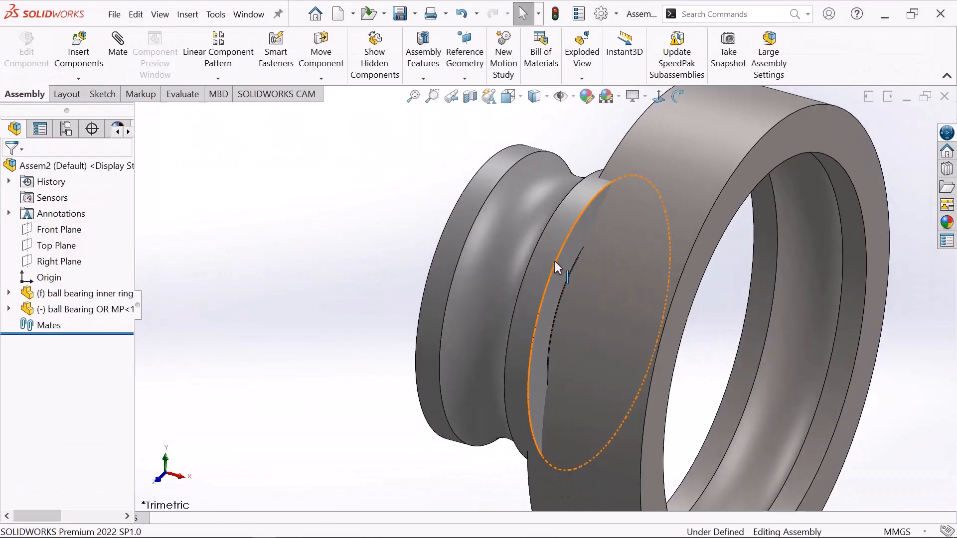
click(126, 56)
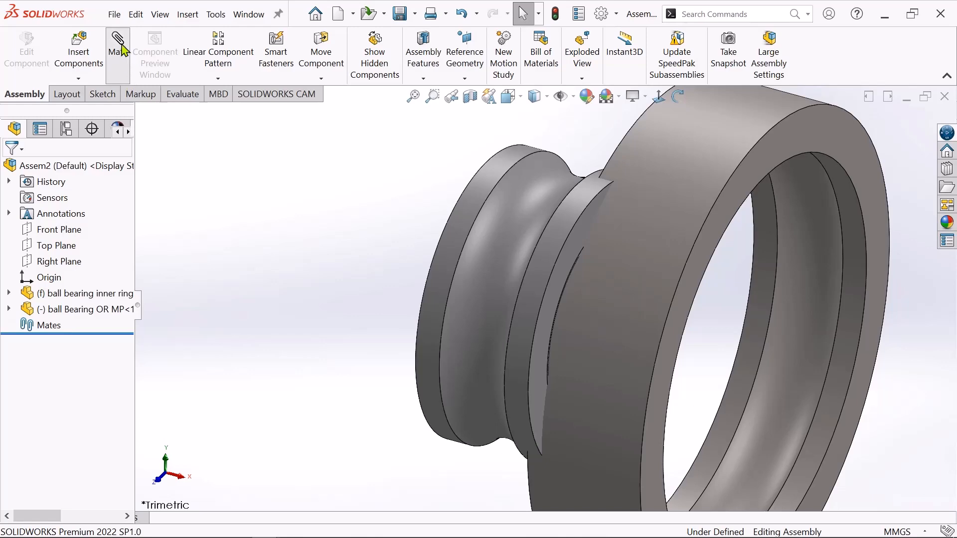
click(701, 140)
scroll(651, 171, up, 2)
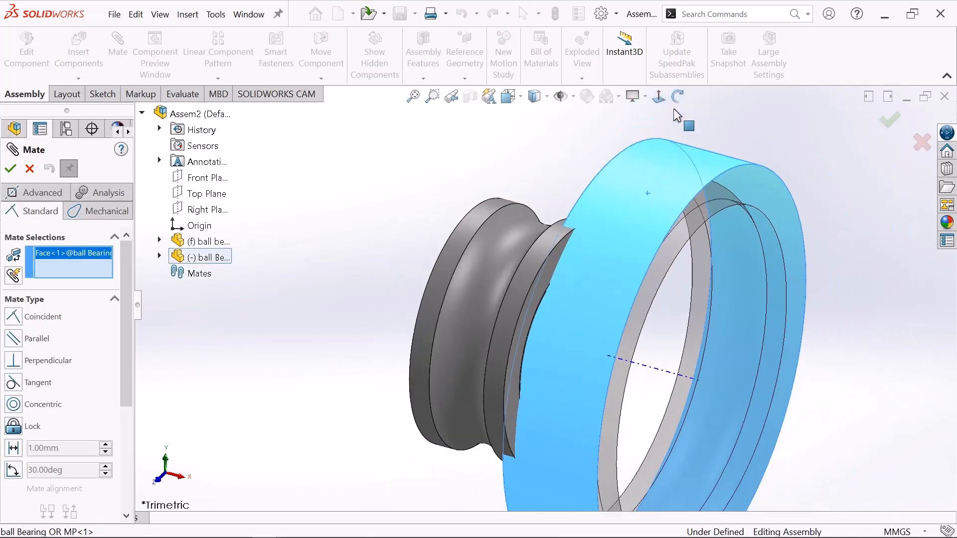
click(678, 101)
drag(576, 157, 613, 178)
click(678, 96)
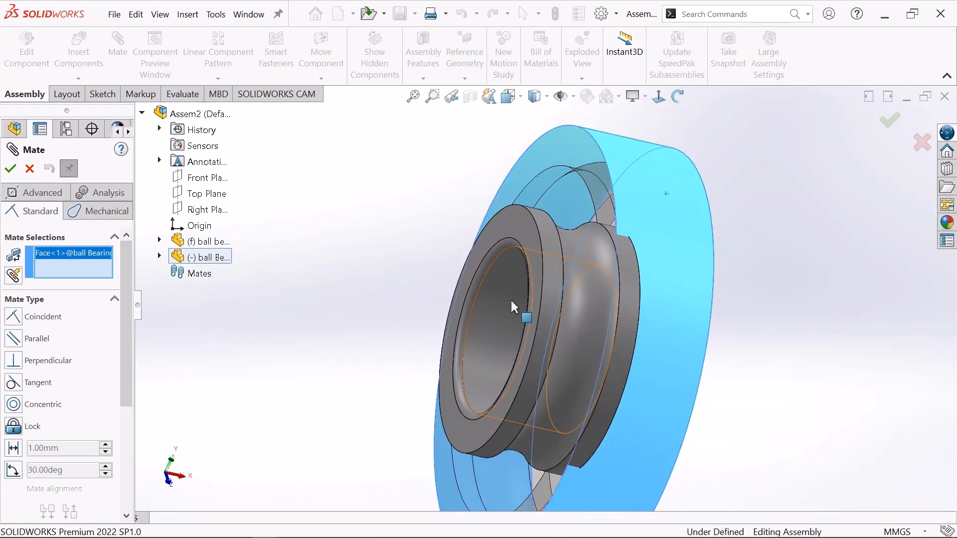
click(508, 305)
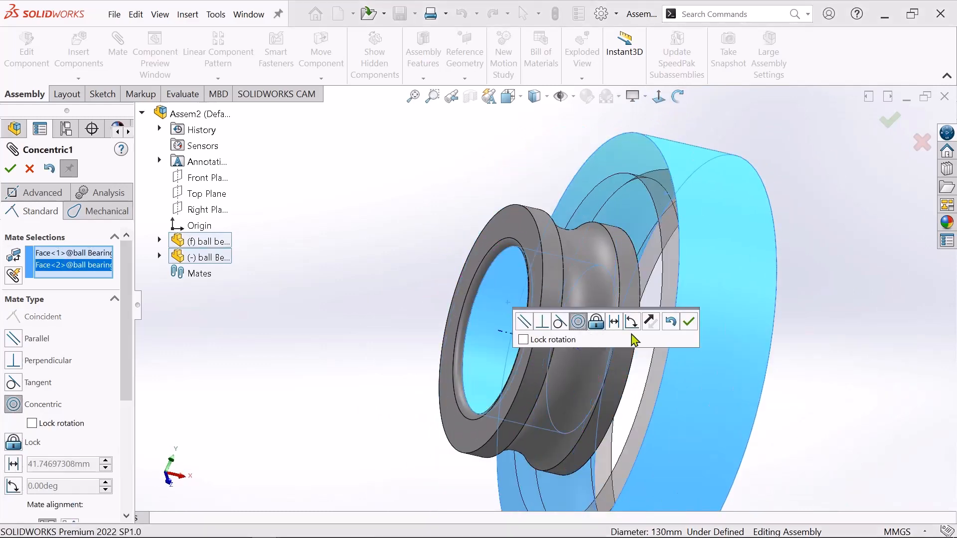
click(690, 323)
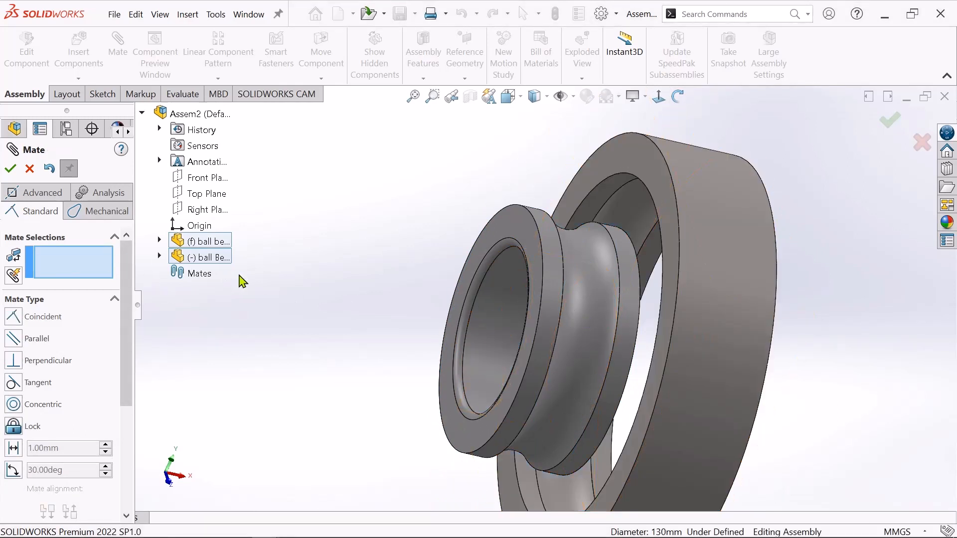
Begin an advanced Width mate with the Centered constraint, using the outer ring's two flat side faces as width selections.
click(38, 194)
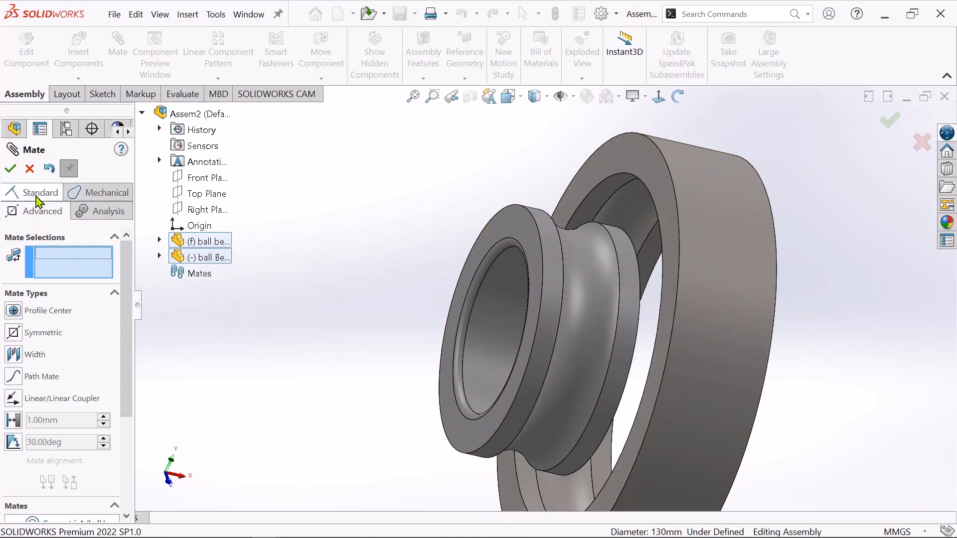
click(16, 358)
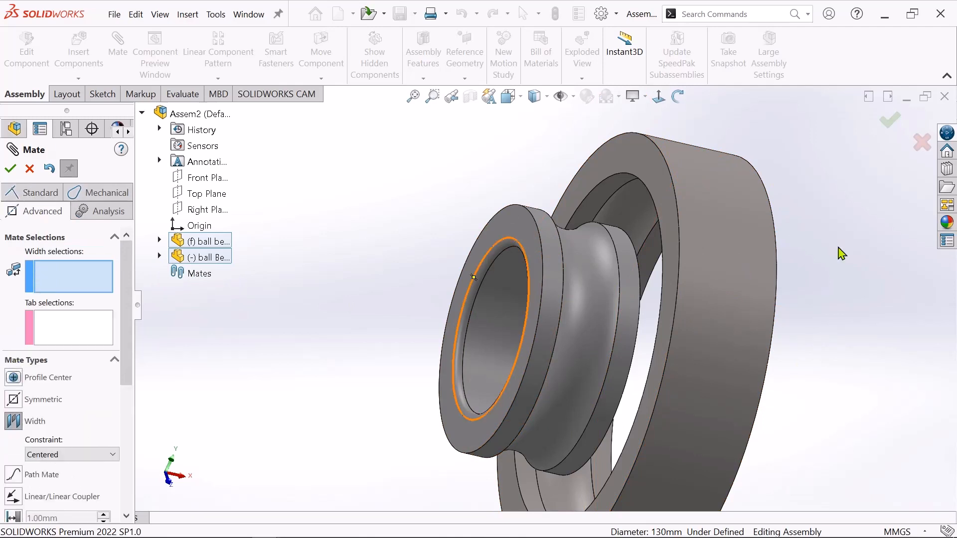
scroll(748, 263, down, 2)
scroll(749, 263, up, 2)
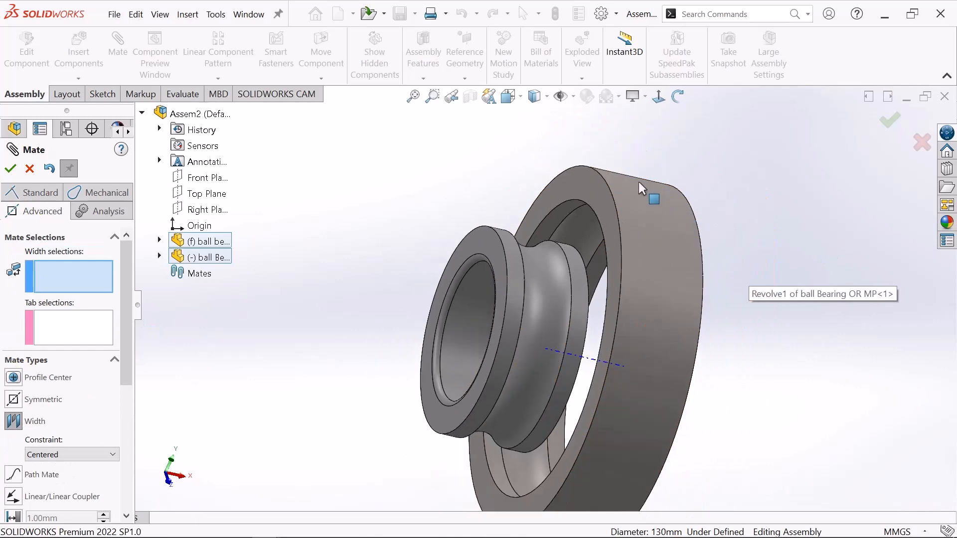
click(602, 188)
click(681, 99)
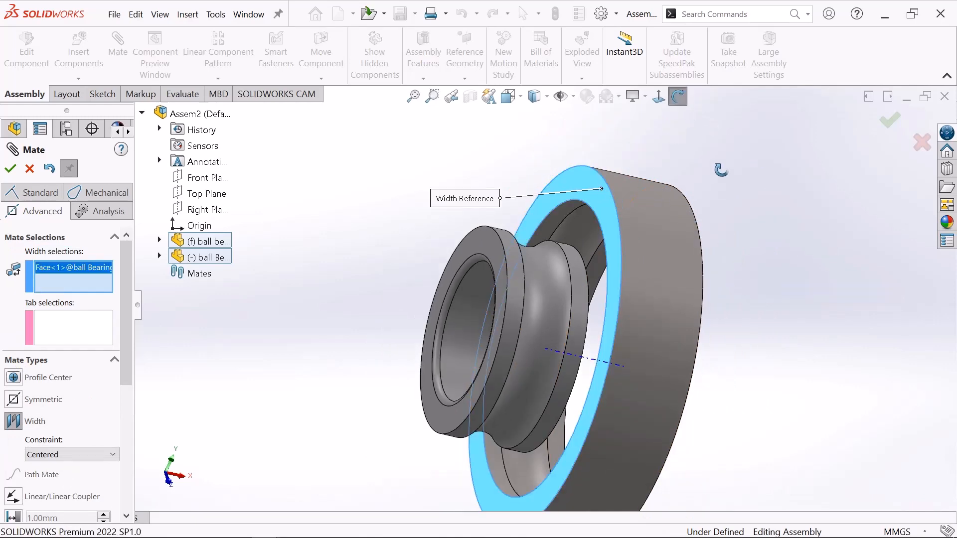
drag(721, 170, 693, 172)
click(679, 97)
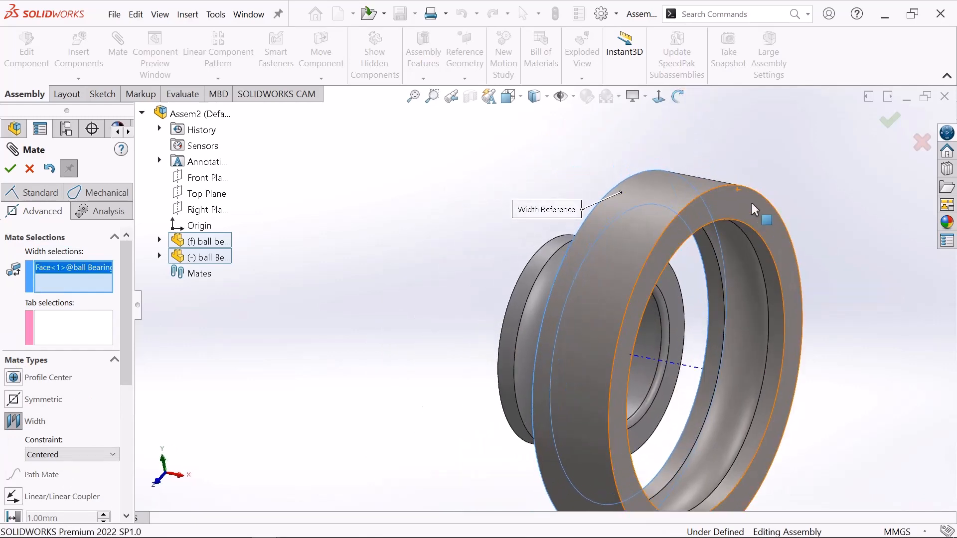
click(751, 203)
Add the inner ring's two flat side faces as tab selections, accept the width mate and finish mating.
scroll(710, 143, up, 2)
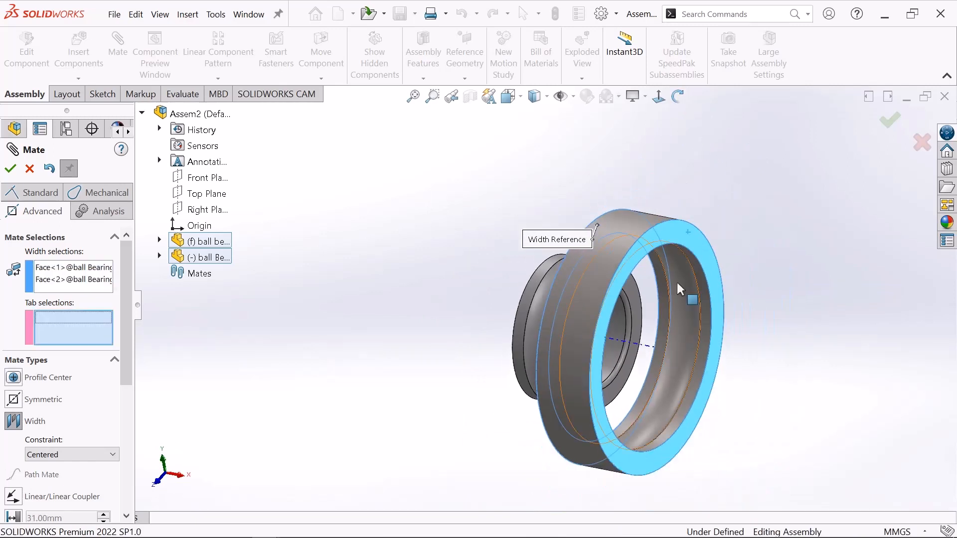
click(678, 97)
drag(688, 188, 713, 195)
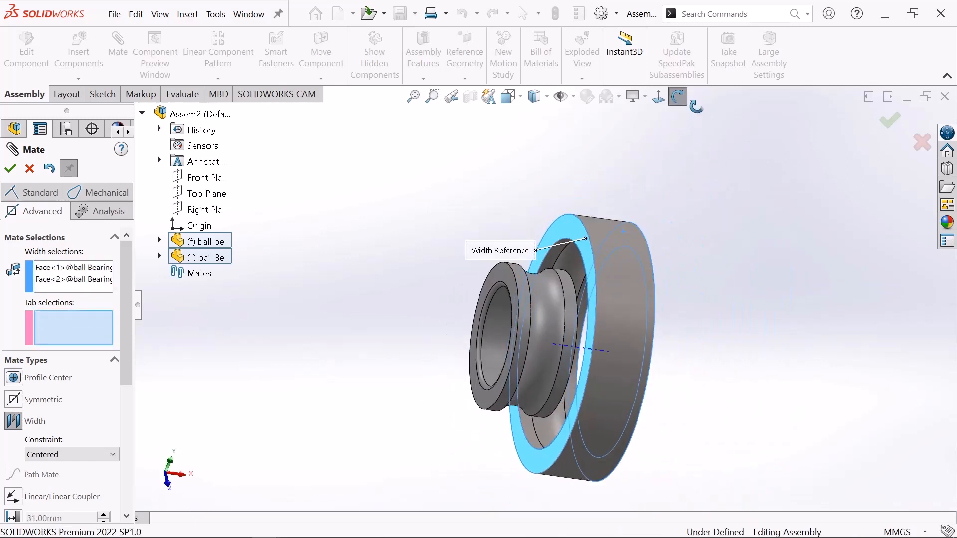
click(510, 276)
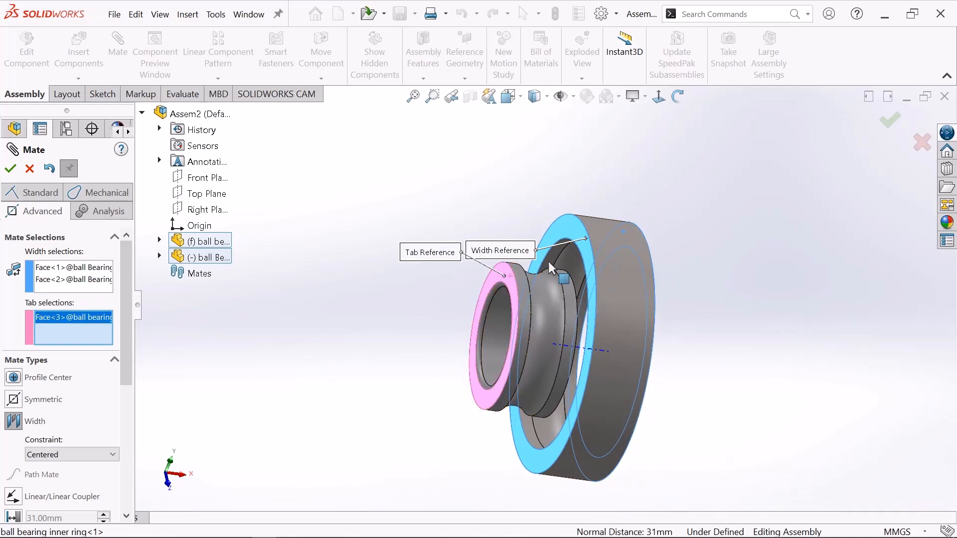
click(679, 97)
drag(695, 223, 618, 257)
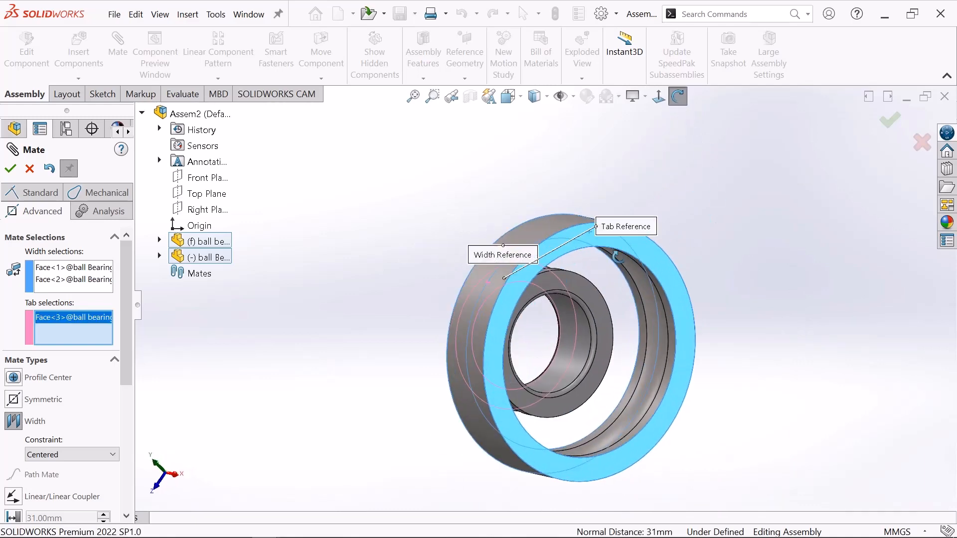
scroll(645, 281, up, 2)
click(679, 96)
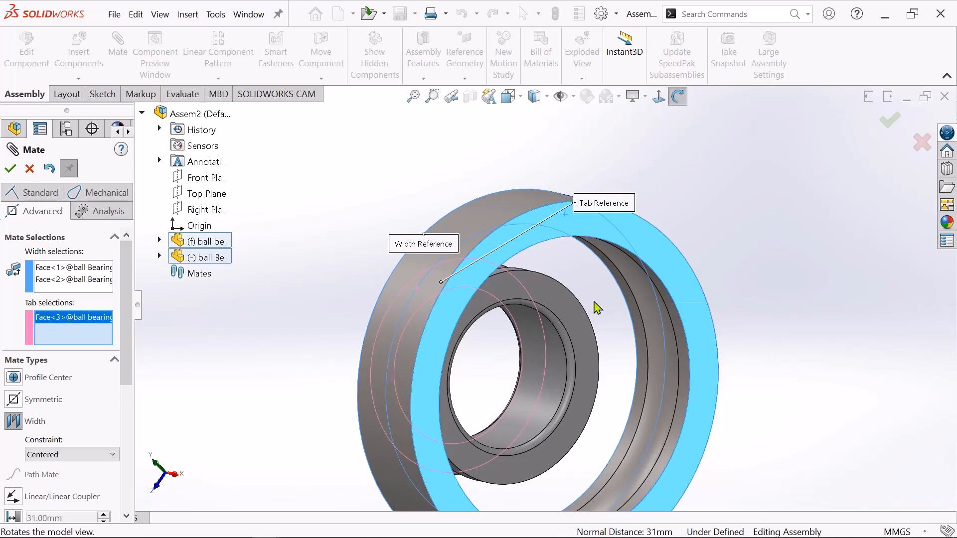
click(565, 312)
scroll(603, 299, down, 3)
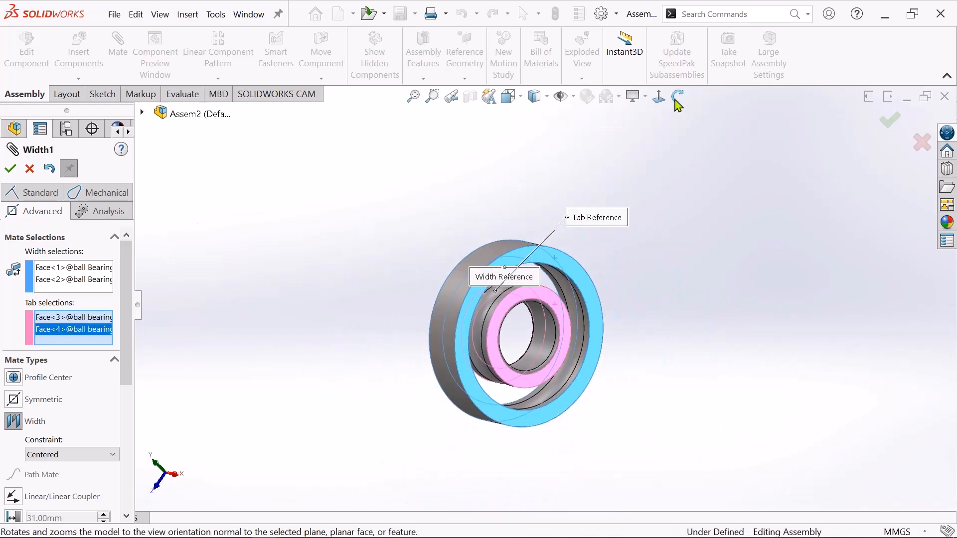
click(679, 98)
drag(684, 256, 741, 267)
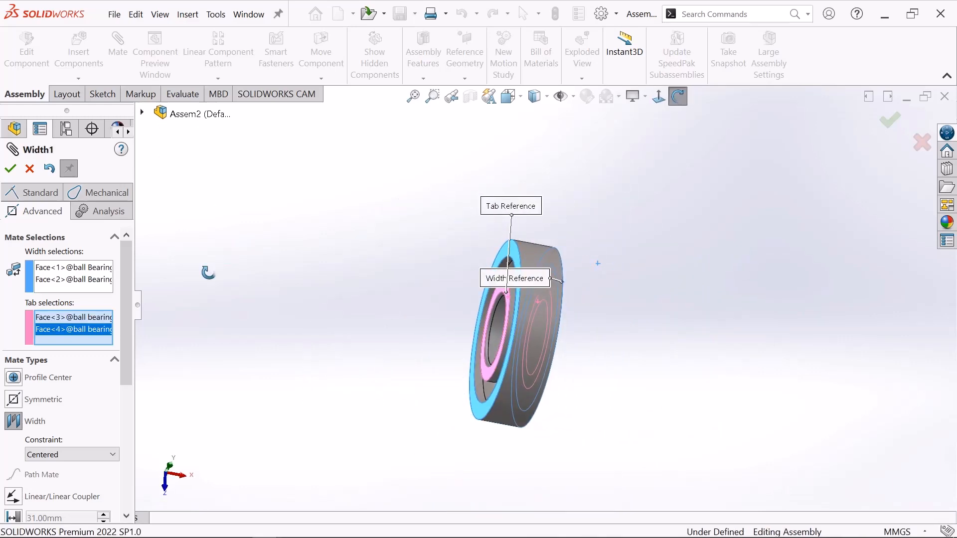
click(10, 170)
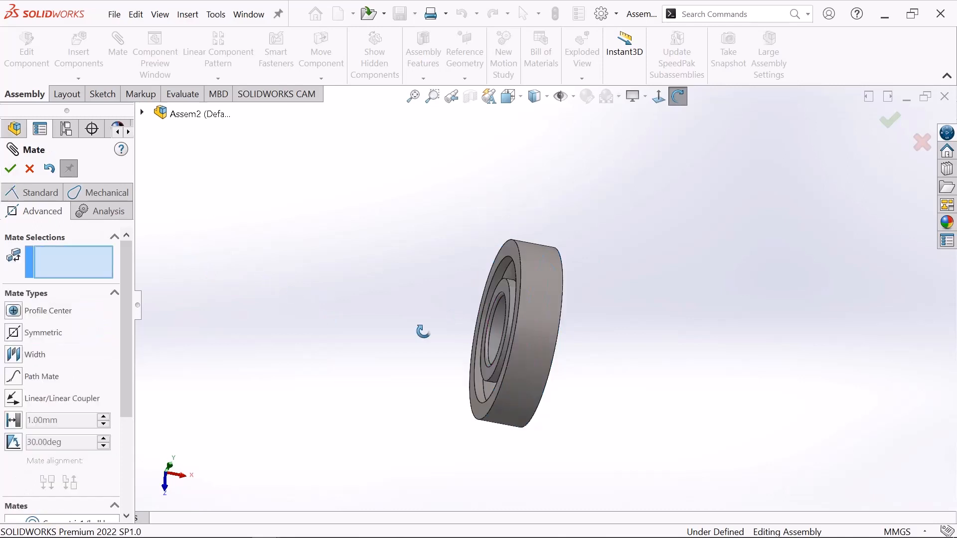
drag(598, 214, 231, 163)
right_click(232, 163)
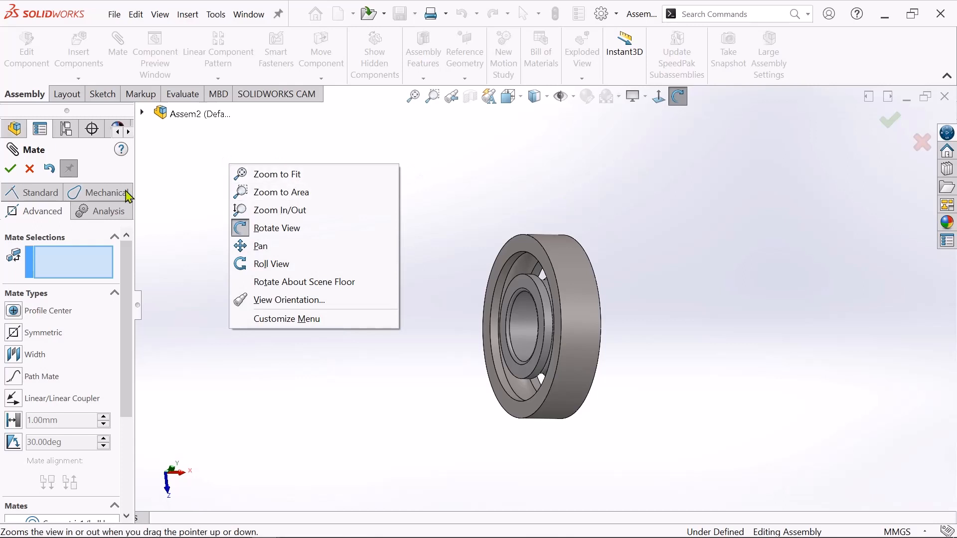
click(226, 228)
click(11, 169)
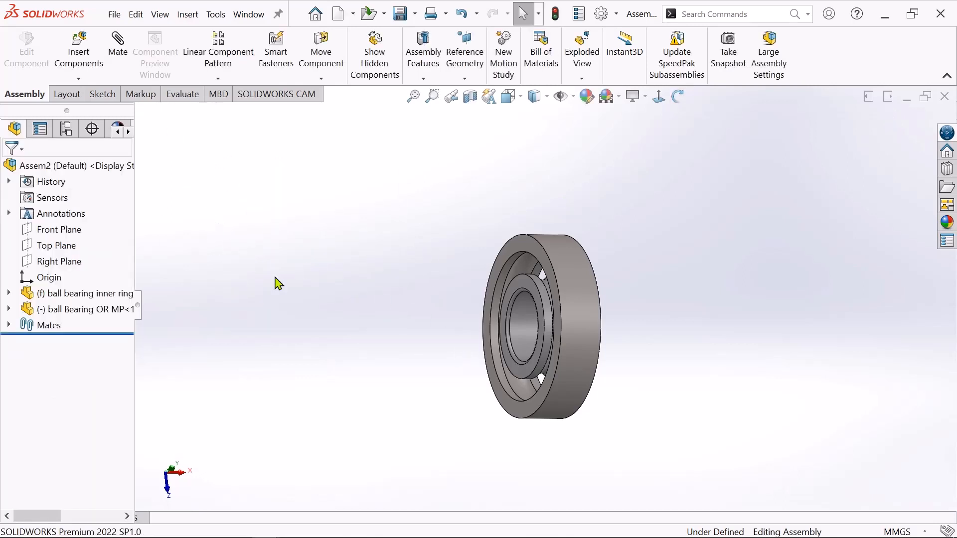
Insert the part "bearing ball" and place it in free space away from the rings.
click(82, 50)
click(59, 436)
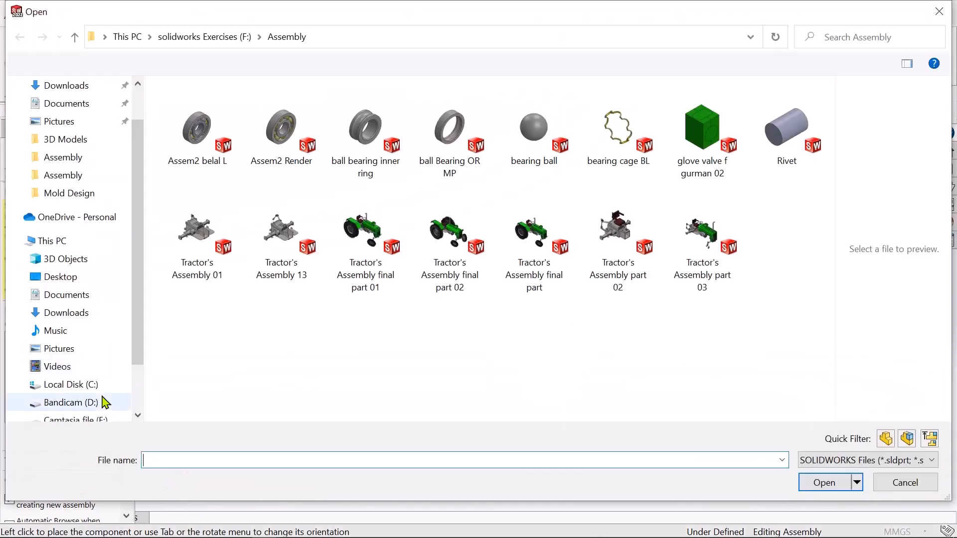
click(536, 160)
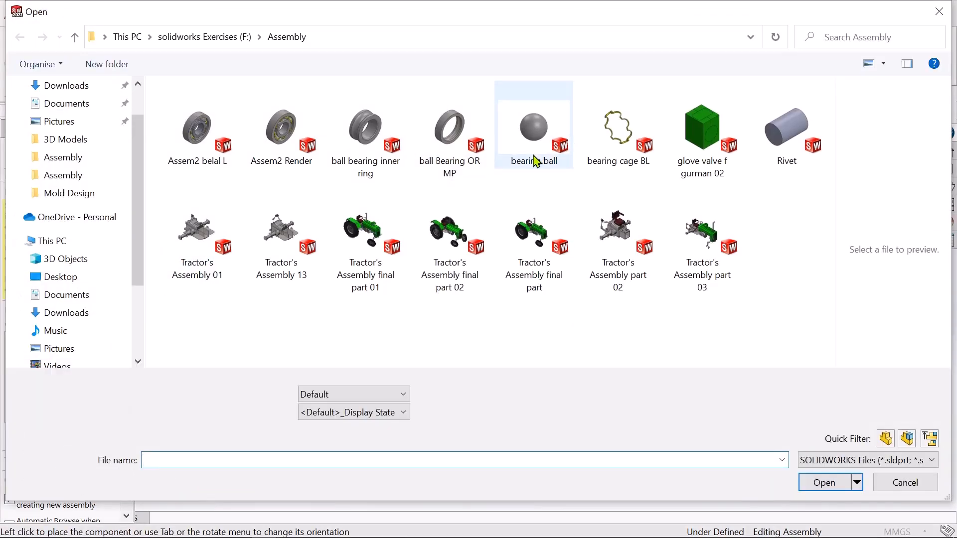
click(823, 483)
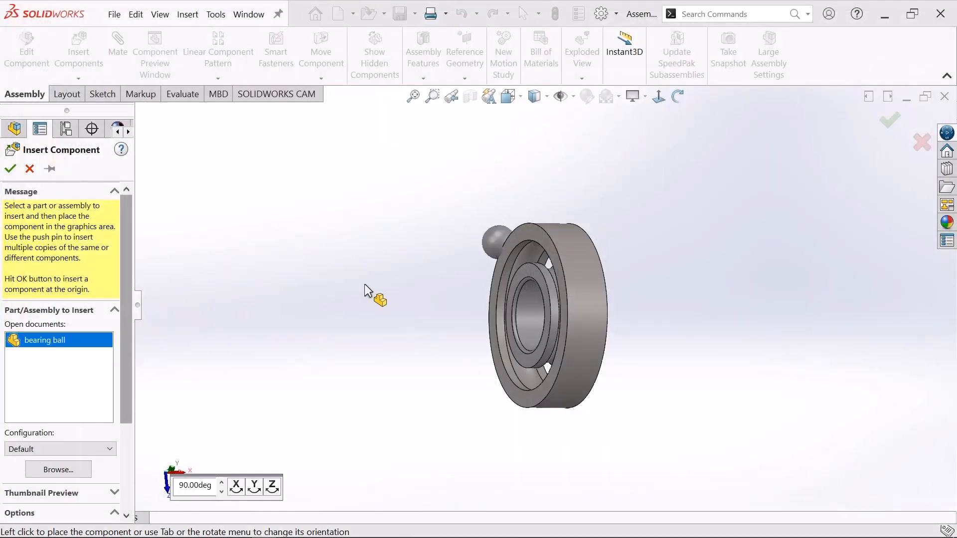
click(358, 241)
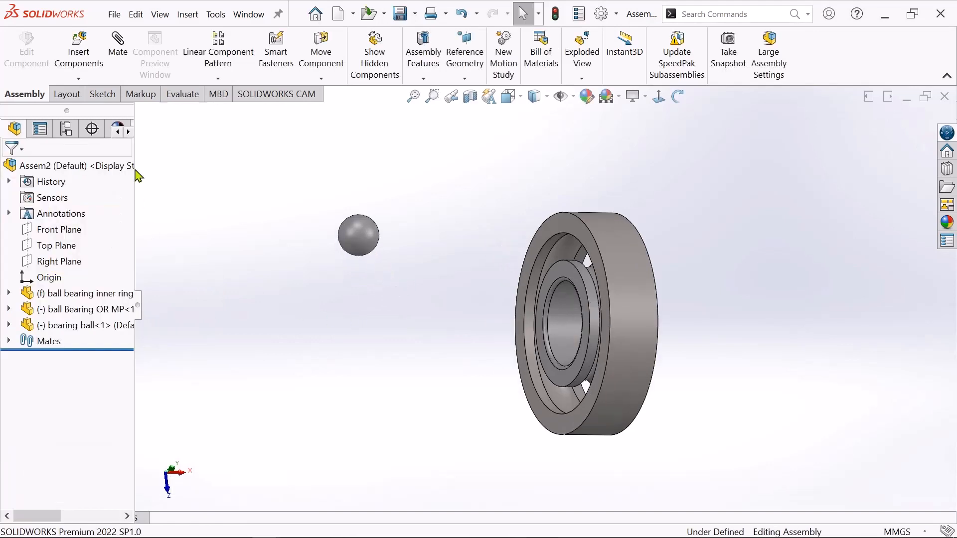
Add a coincident mate between the inner ring's Front Plane and the bearing ball's Front Plane.
click(119, 57)
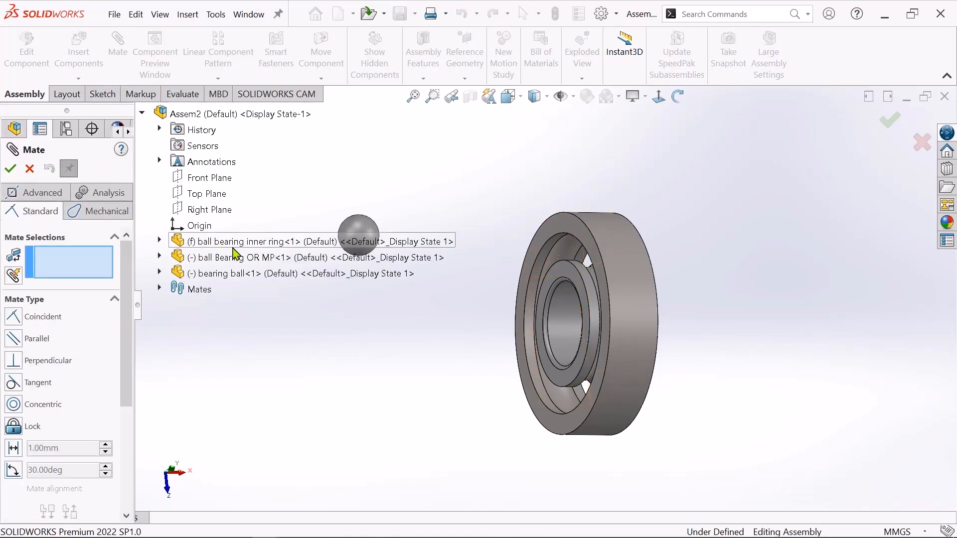
click(160, 241)
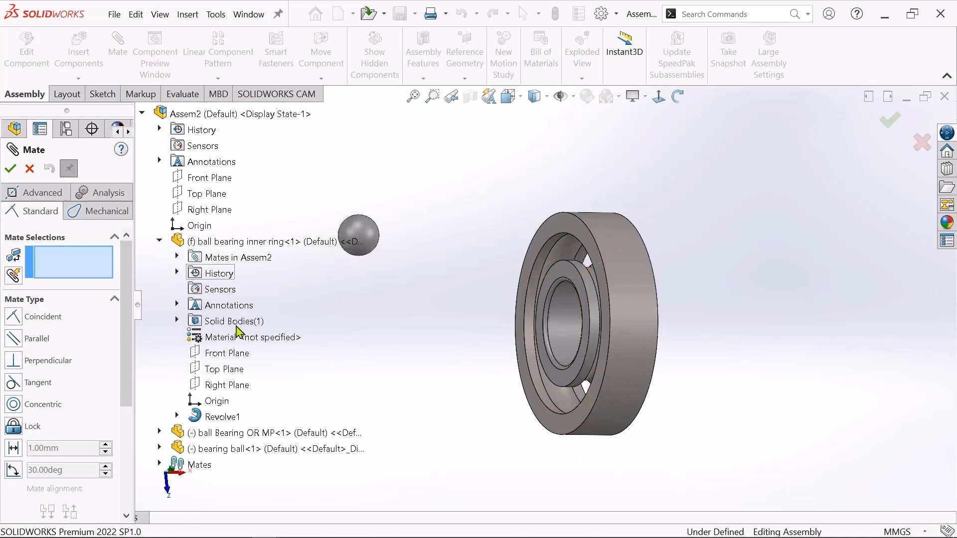
click(215, 354)
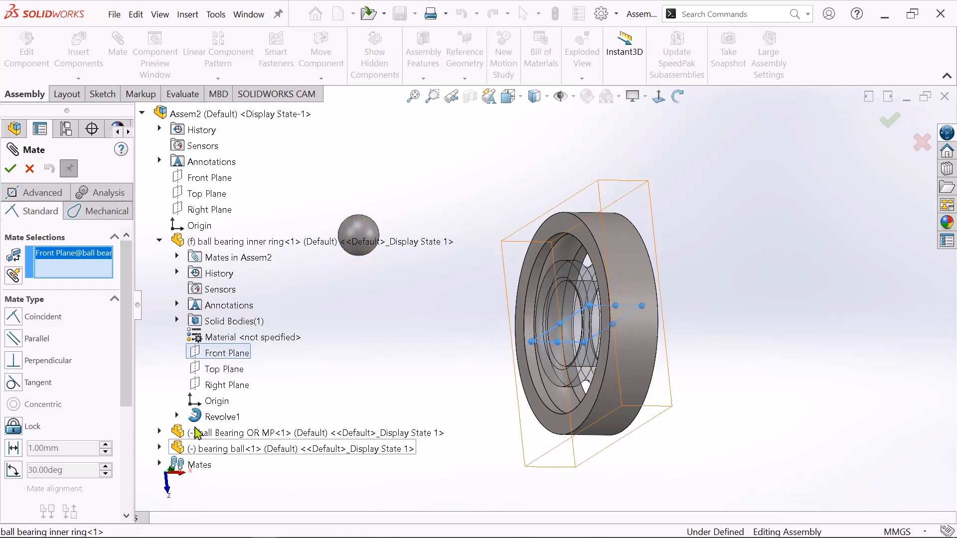
click(160, 449)
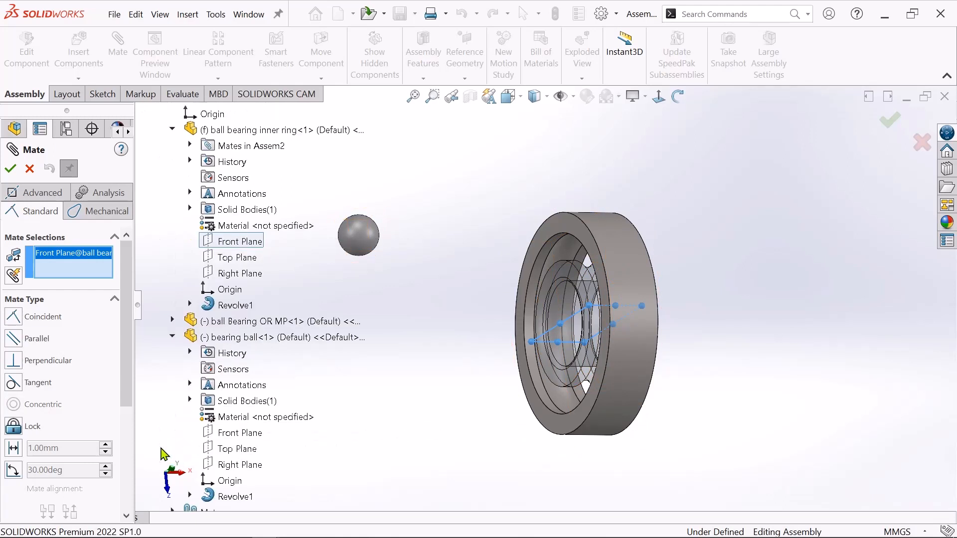
click(228, 436)
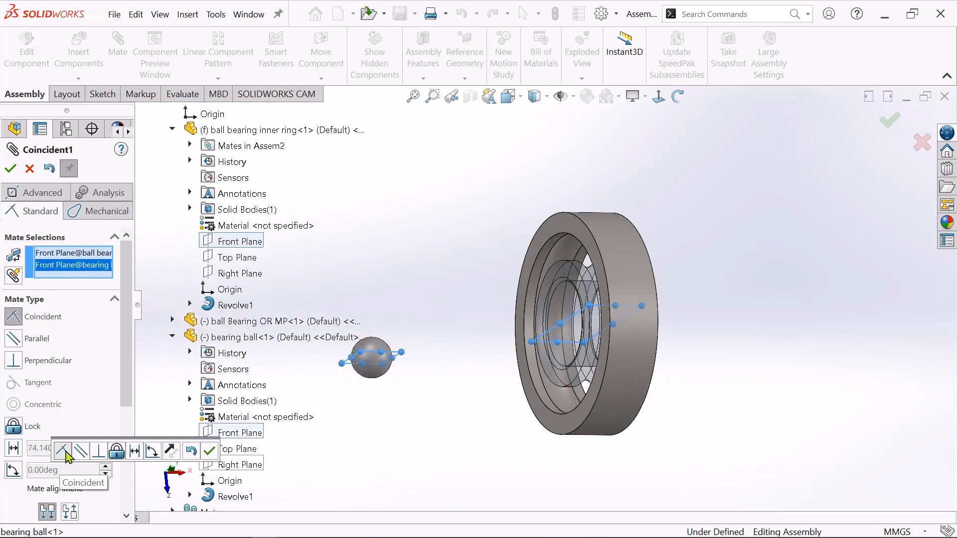
click(210, 453)
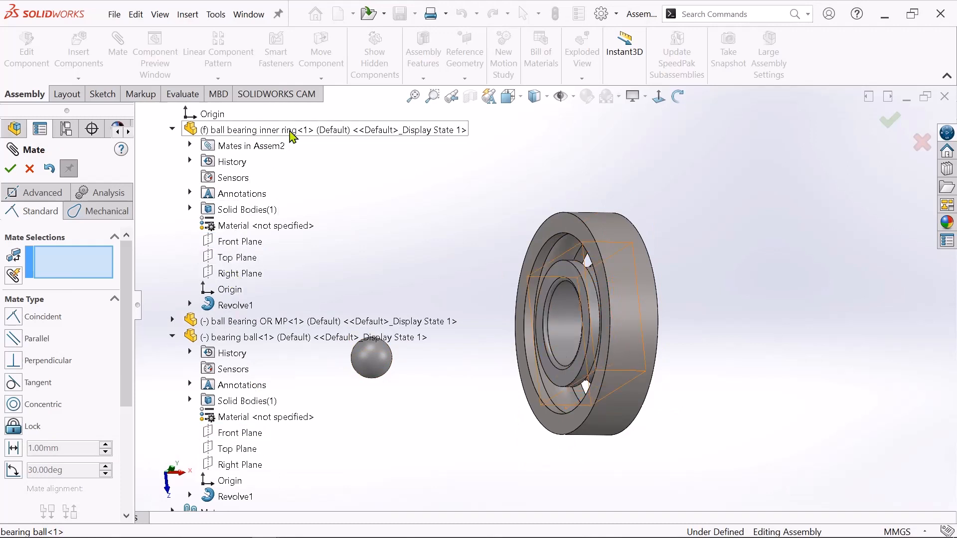
Add a coincident mate between the inner ring's Right Plane and the bearing ball's Right Plane.
click(224, 278)
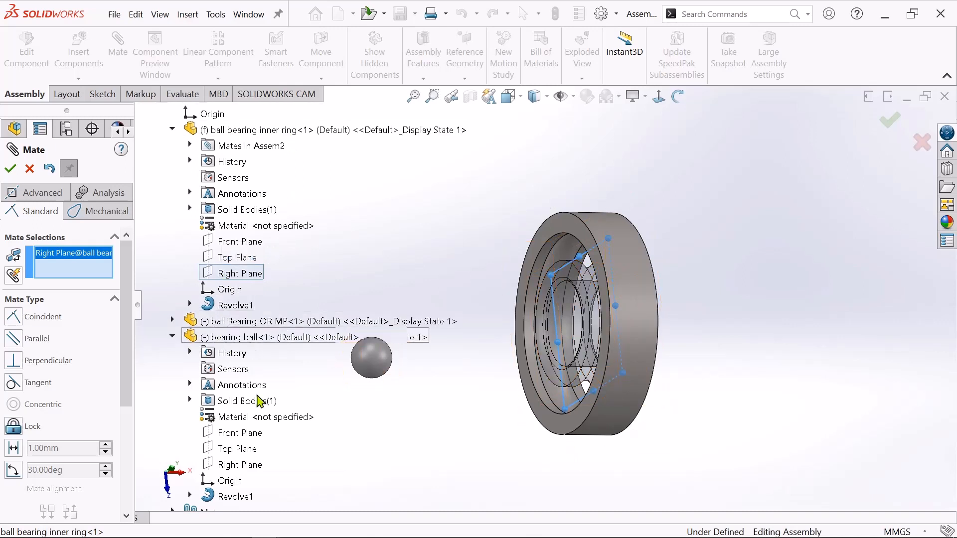
click(225, 468)
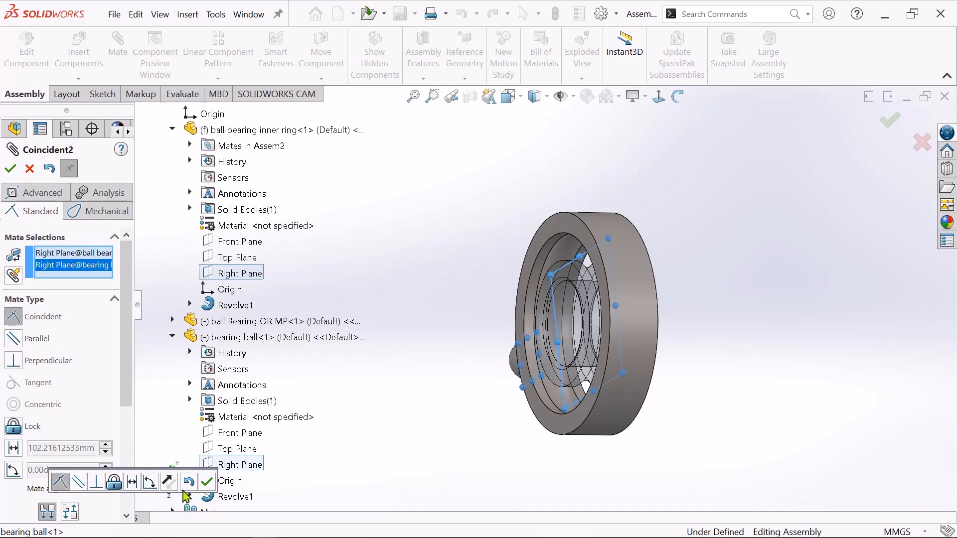
click(208, 482)
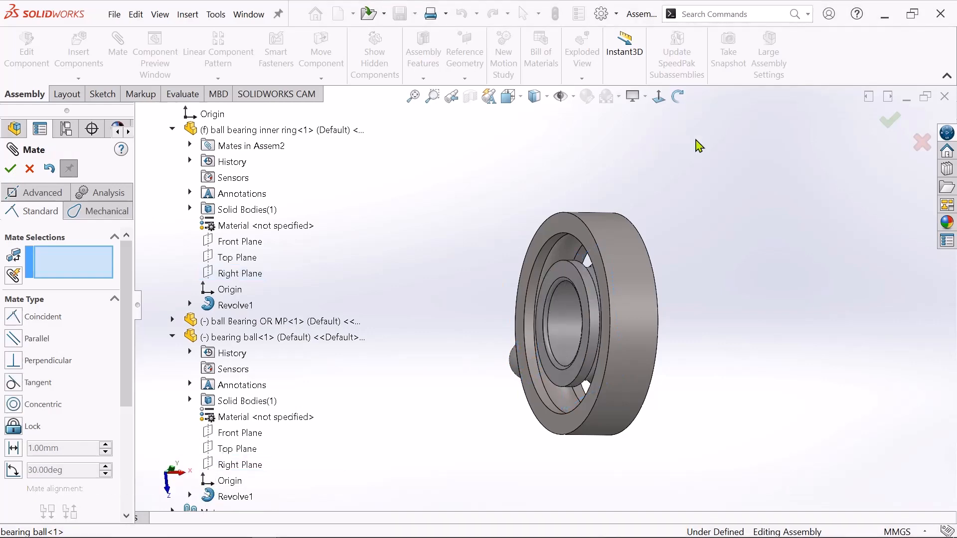
Move the bearing ball from outside the outer ring into the gap between the two rings.
drag(455, 242, 518, 278)
scroll(534, 264, down, 3)
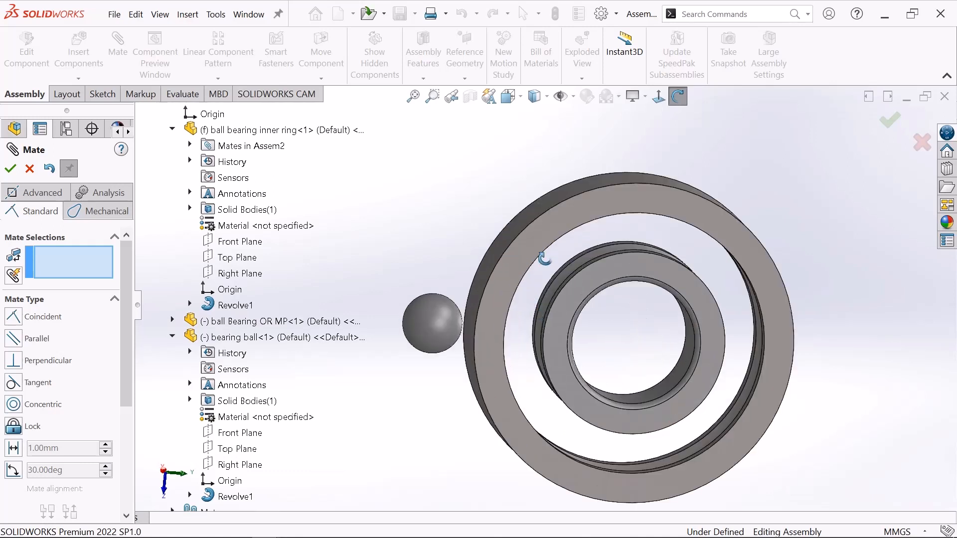
click(678, 95)
drag(424, 323, 529, 258)
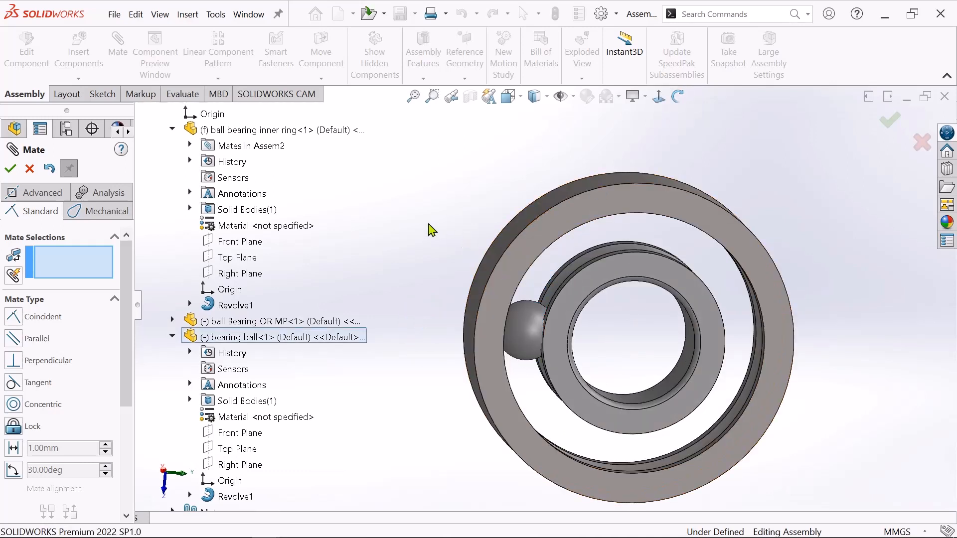
Add a tangent mate between the bearing ball's surface and the inner ring's curved outer groove, and finish mating.
scroll(633, 383, down, 2)
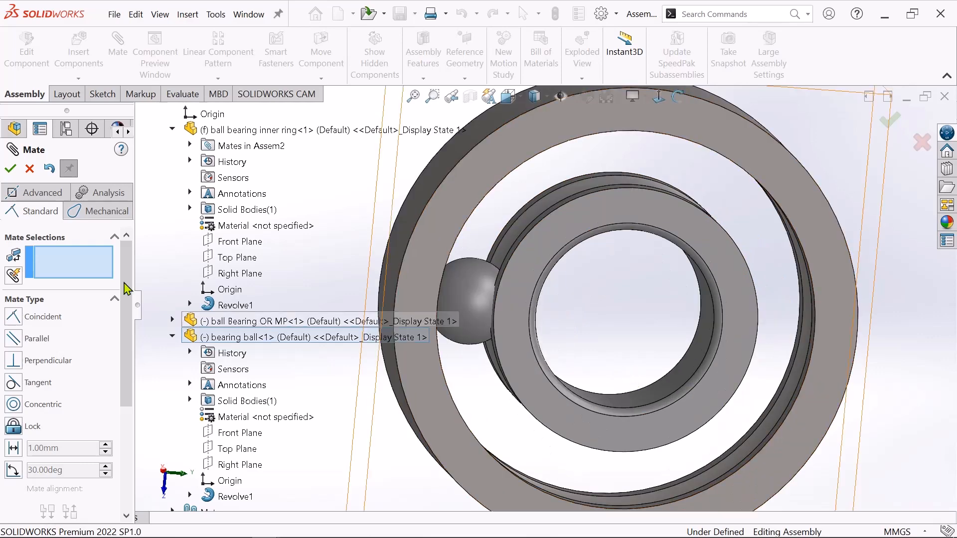
scroll(525, 288, down, 2)
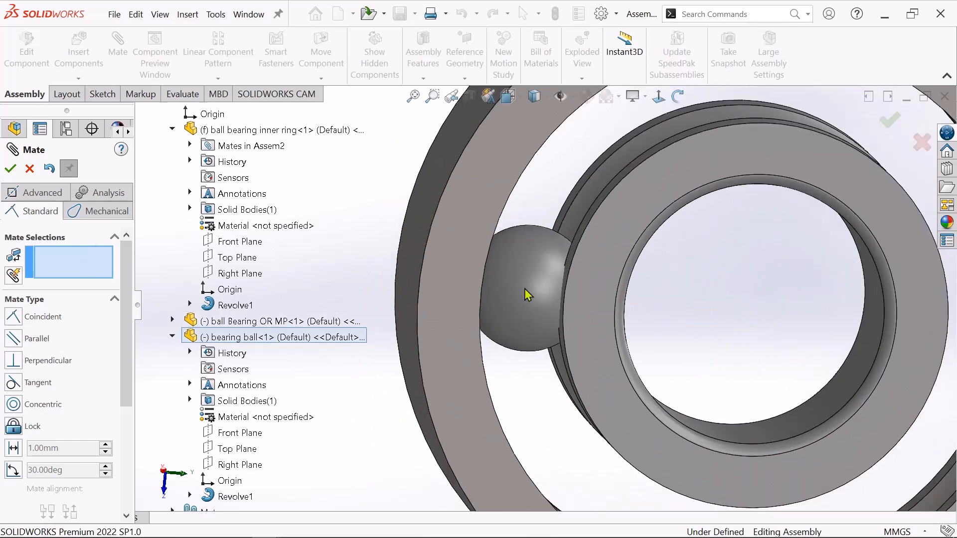
click(534, 282)
scroll(650, 165, down, 2)
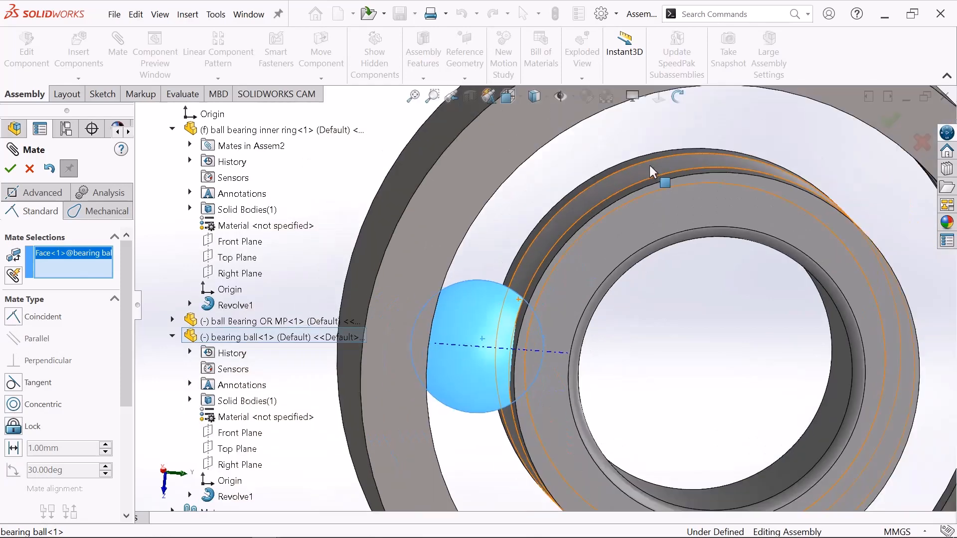
middle_drag(685, 128, 699, 175)
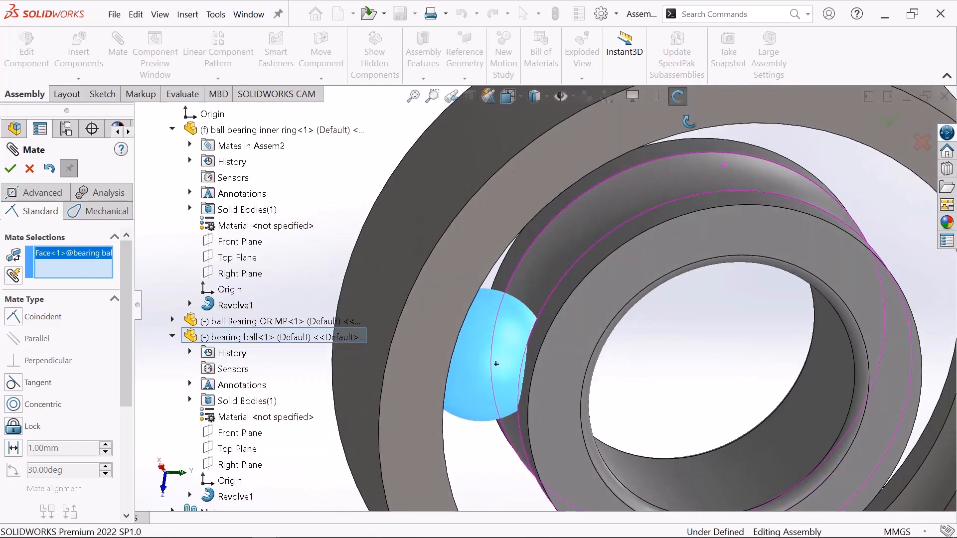
click(650, 182)
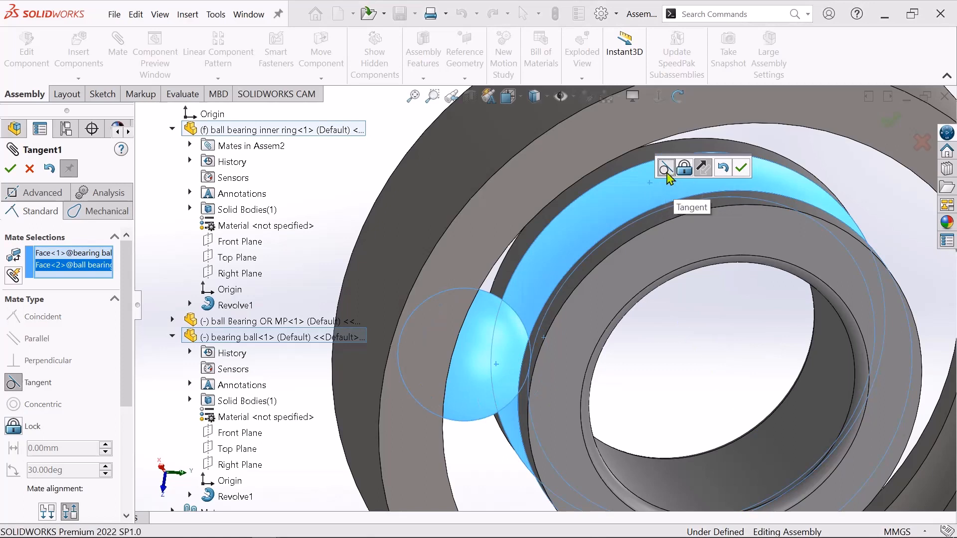
click(742, 169)
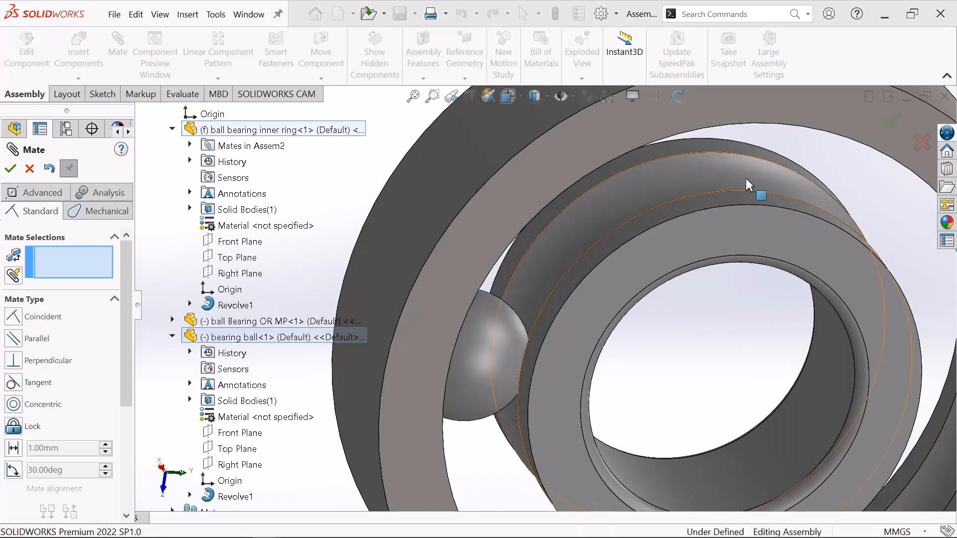
scroll(746, 202, up, 5)
scroll(667, 353, up, 2)
scroll(667, 353, down, 2)
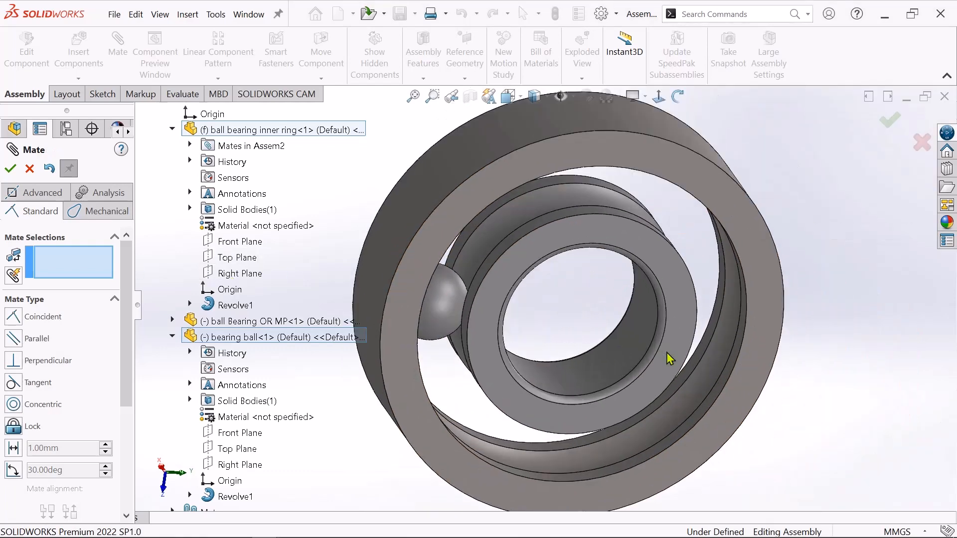
click(11, 171)
Fix the outer ring component in place in the assembly.
key(f)
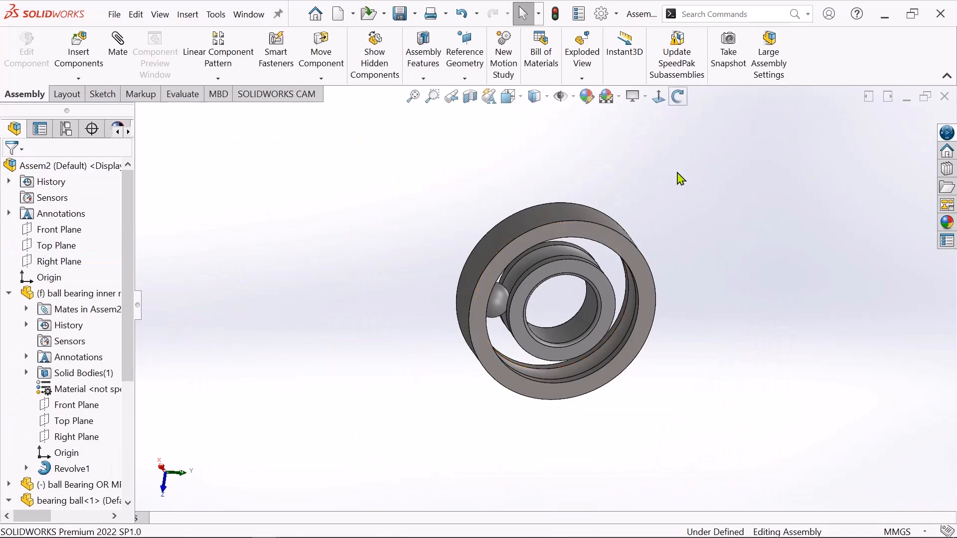
middle_drag(680, 178, 684, 405)
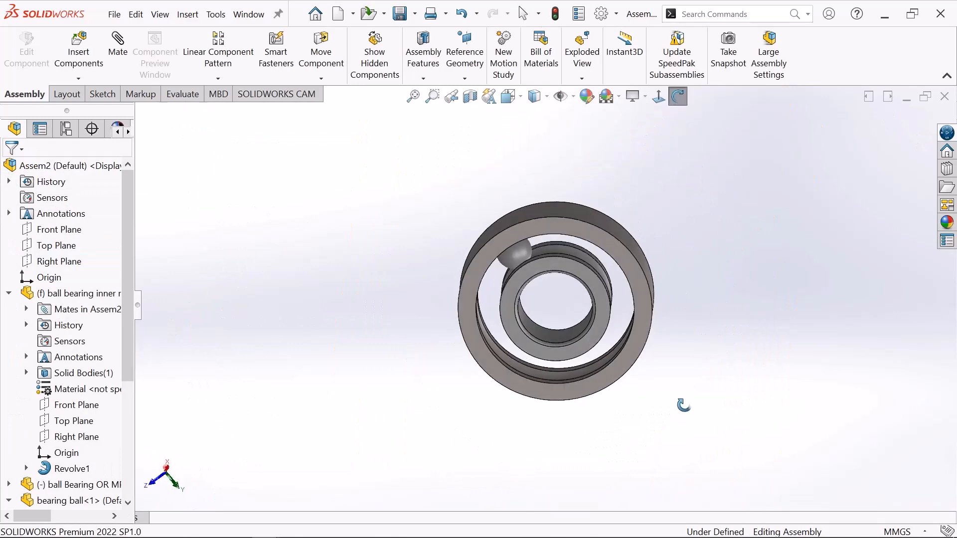
drag(684, 405, 689, 384)
scroll(596, 326, down, 2)
scroll(594, 302, up, 2)
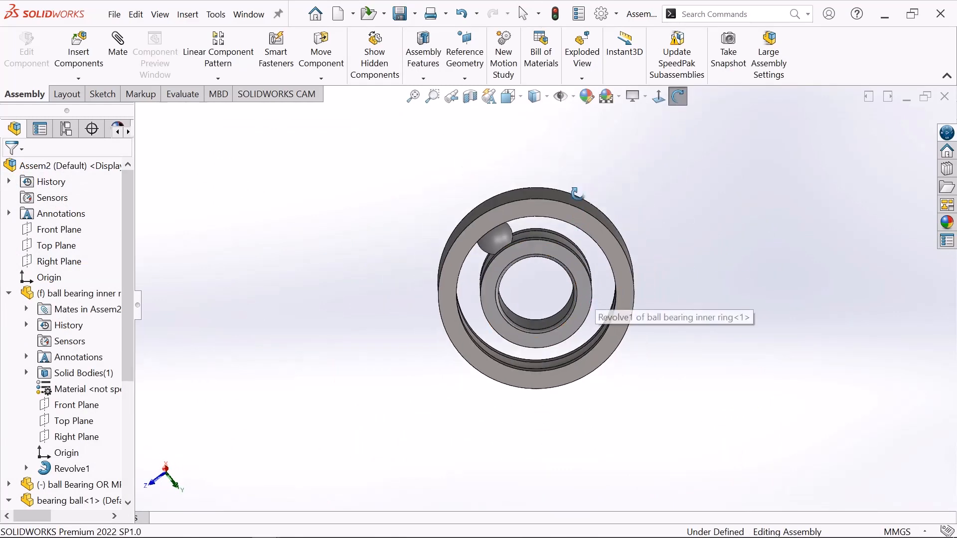
right_click(482, 149)
click(518, 158)
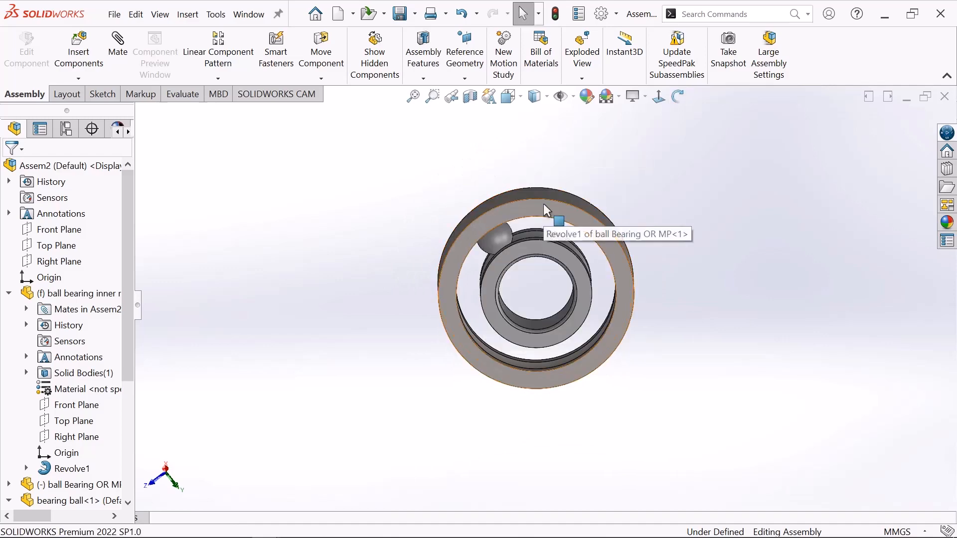
click(543, 204)
right_click(544, 204)
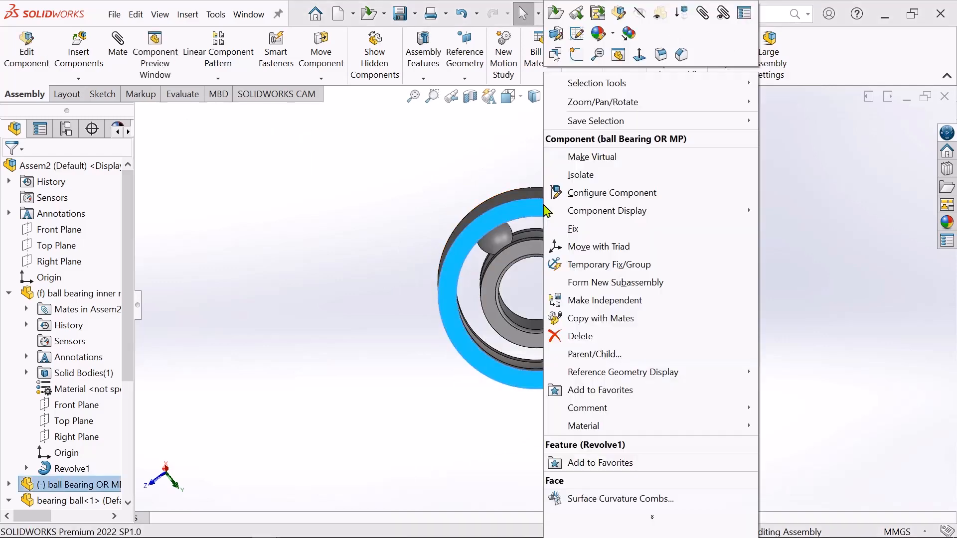
click(573, 229)
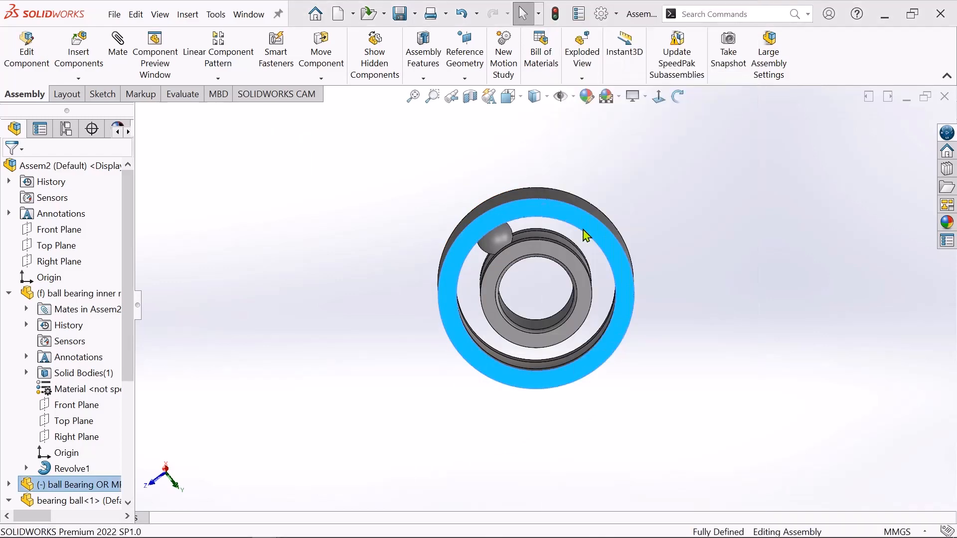
Set the inner ring component to Float and clear the selection.
key(f)
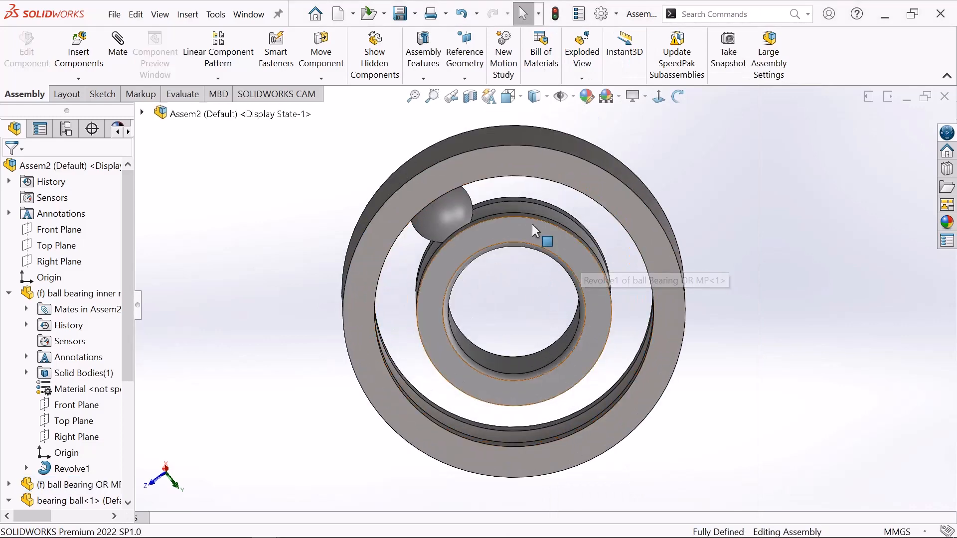
click(534, 231)
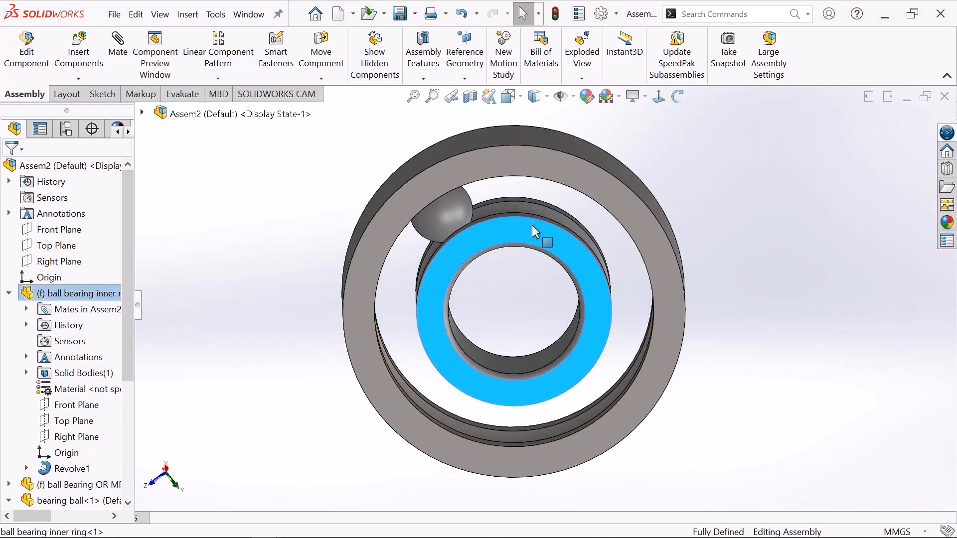
right_click(532, 227)
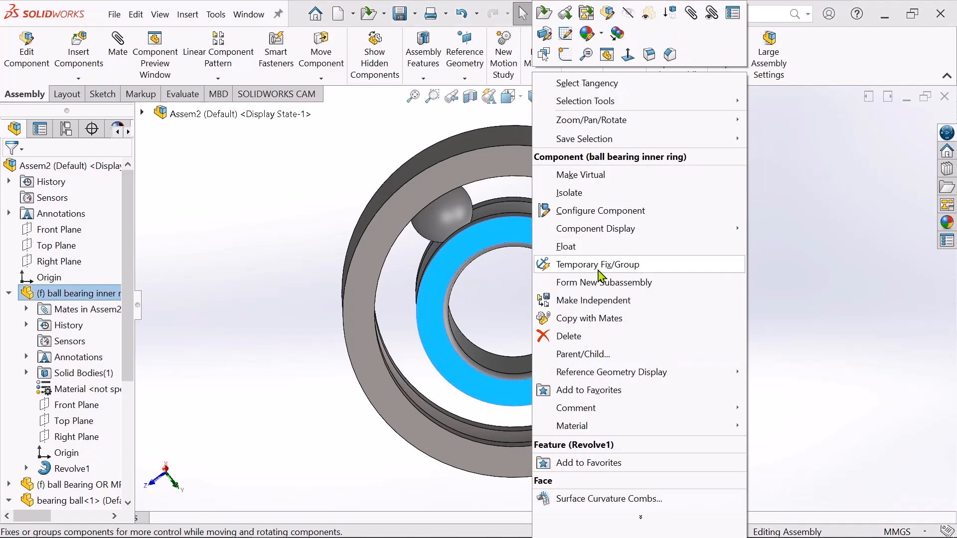
click(573, 249)
click(716, 214)
Move the bearing ball a short way around the raceway between the rings to test its motion.
ctrl+middle_drag(725, 219, 531, 270)
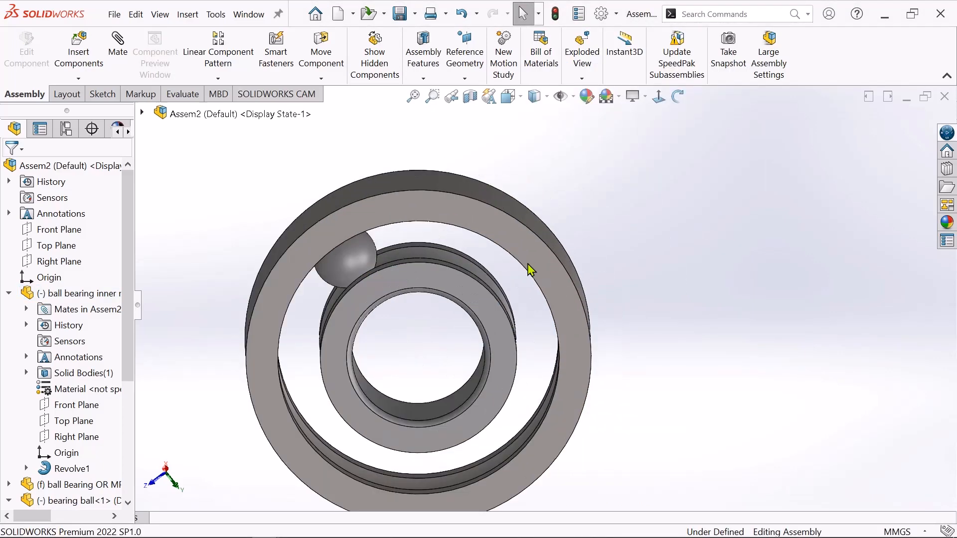
scroll(366, 263, down, 1)
scroll(435, 316, up, 3)
scroll(434, 315, down, 1)
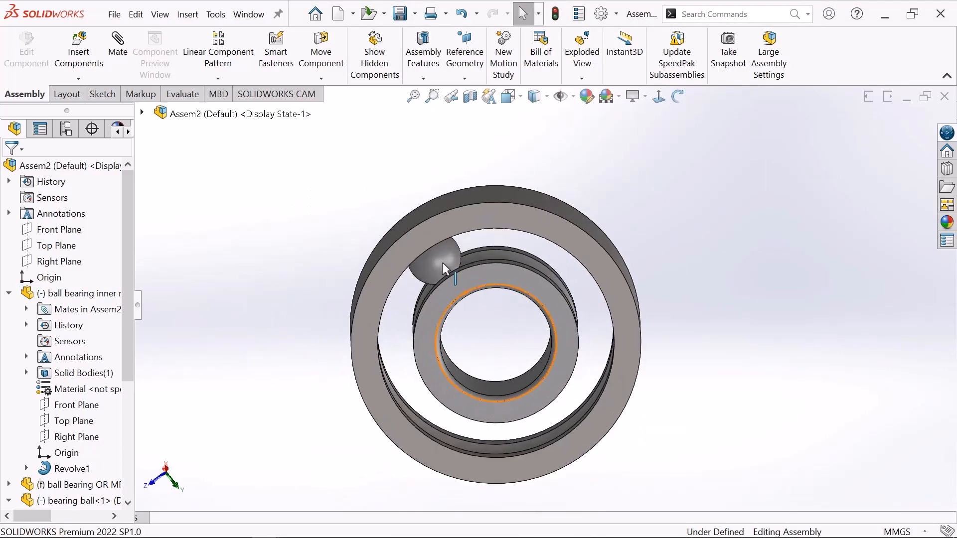
click(442, 262)
drag(492, 255, 461, 279)
key(Escape)
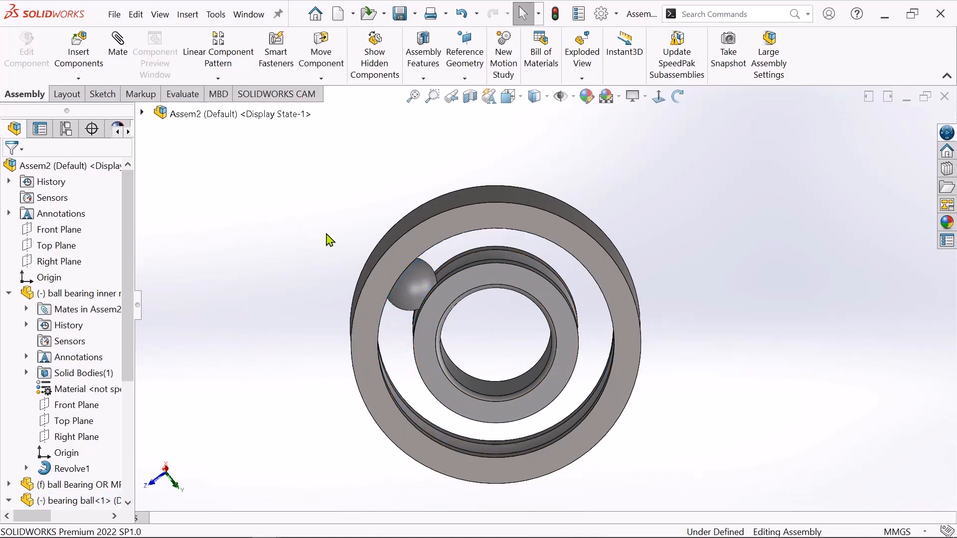
Start a circular component pattern and turn on the display of temporary axes.
scroll(459, 328, down, 3)
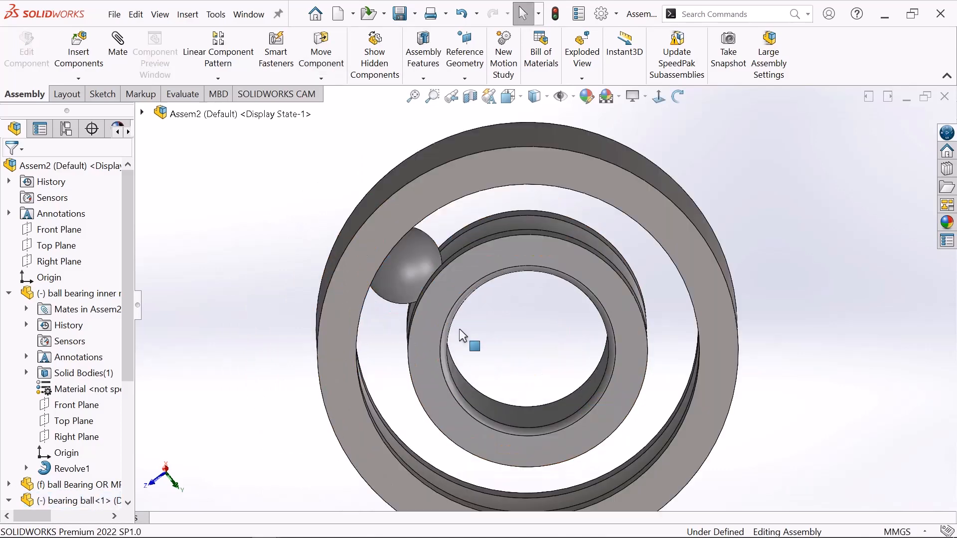
click(218, 80)
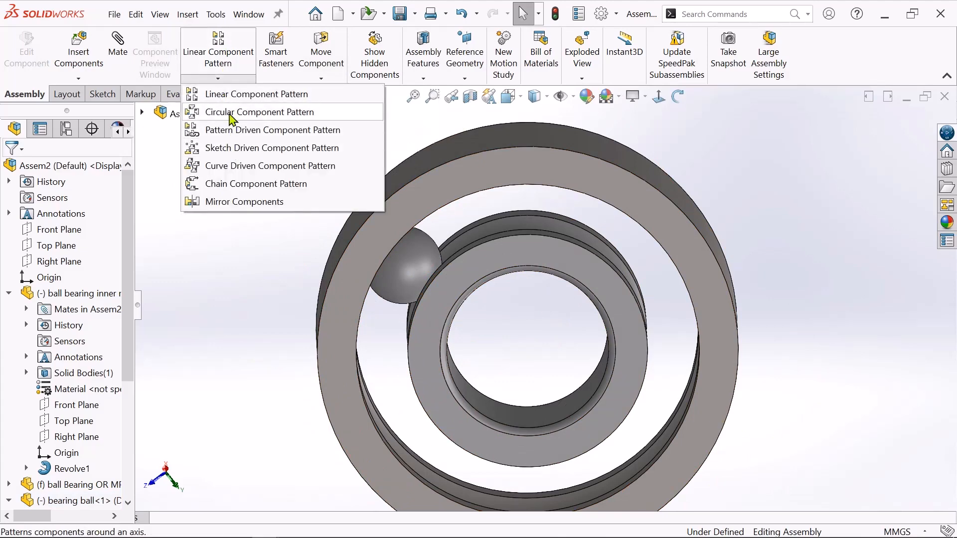
click(233, 113)
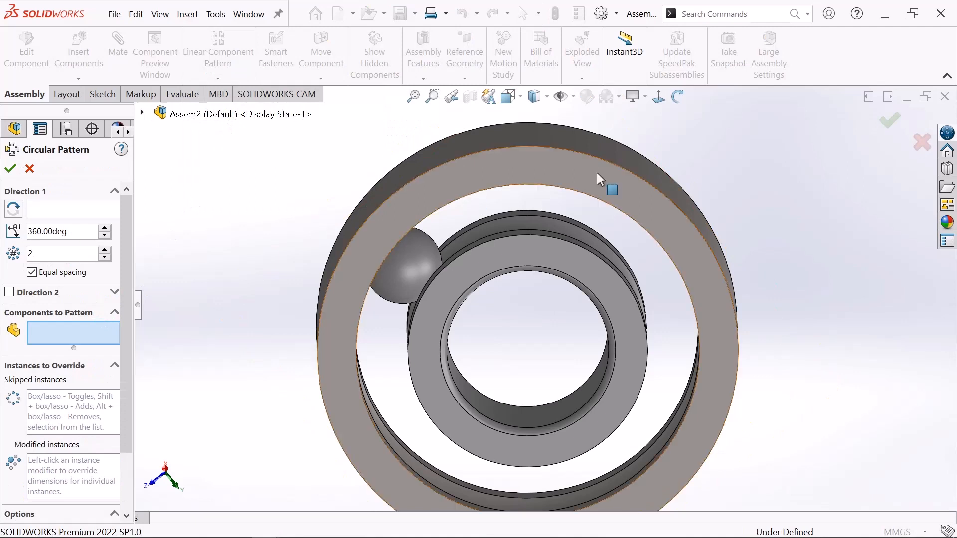
click(573, 96)
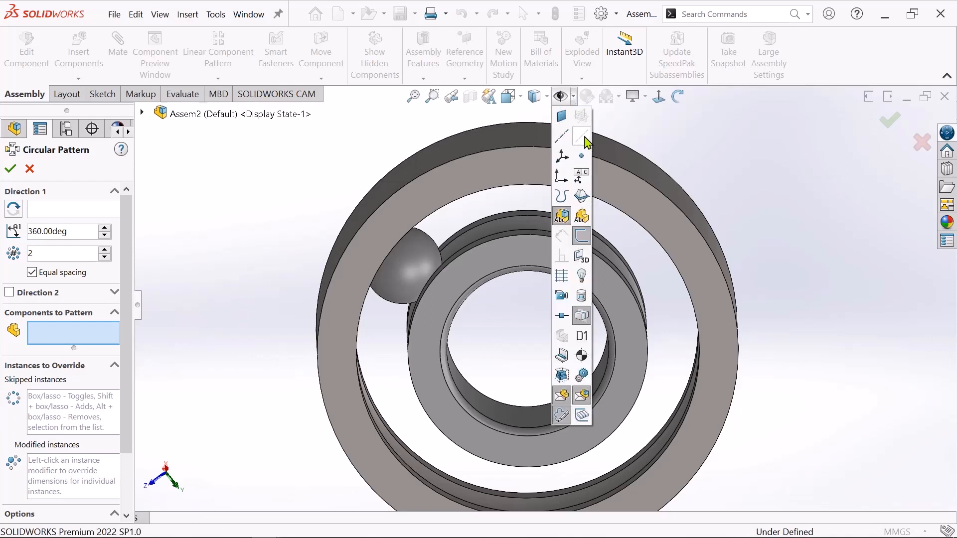
click(584, 138)
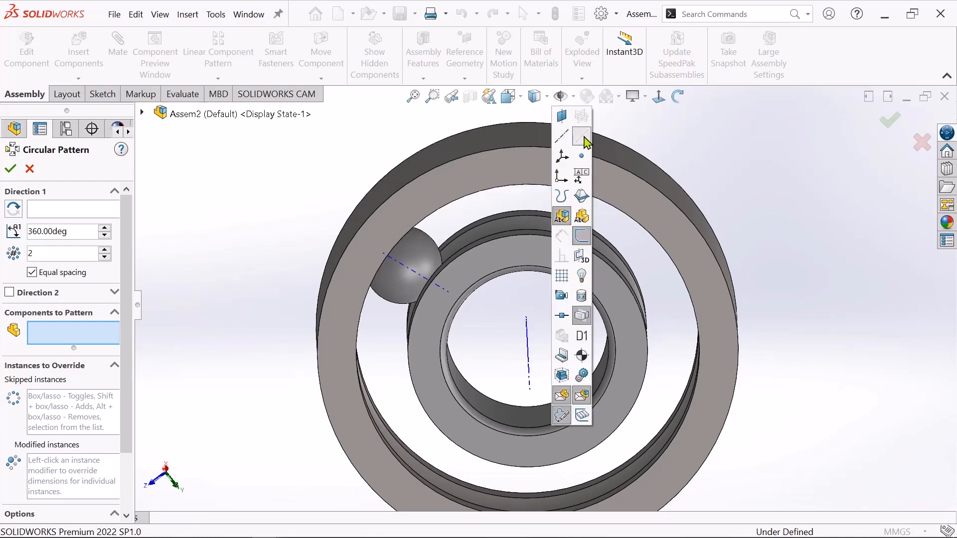
click(759, 145)
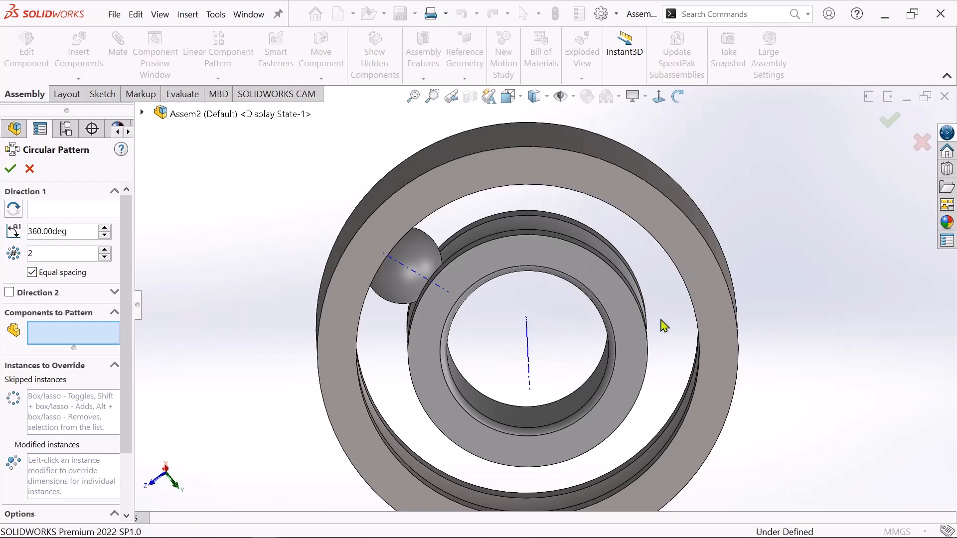
Use the inner ring's central temporary axis as the pattern axis and set the number of instances to 8.
scroll(660, 323, down, 1)
scroll(660, 328, up, 1)
scroll(543, 317, up, 2)
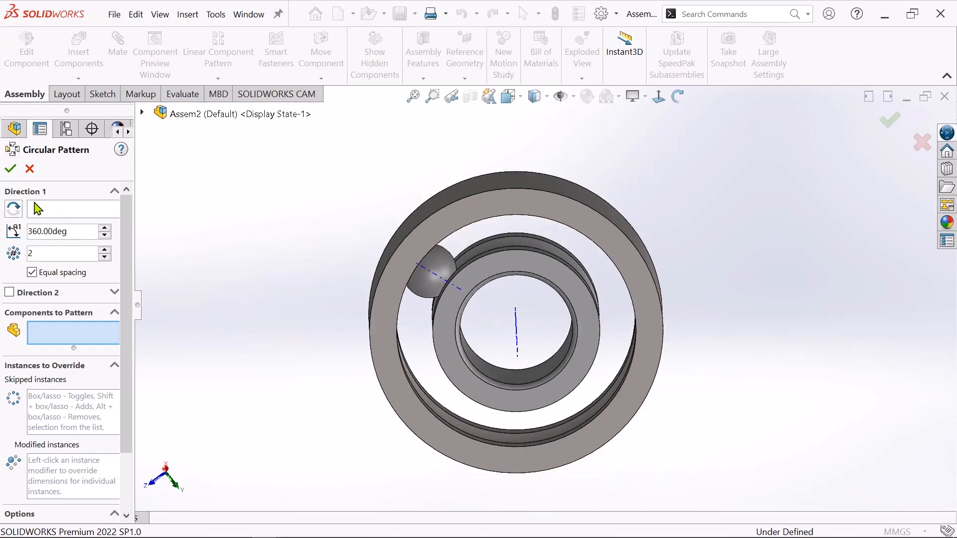
click(59, 210)
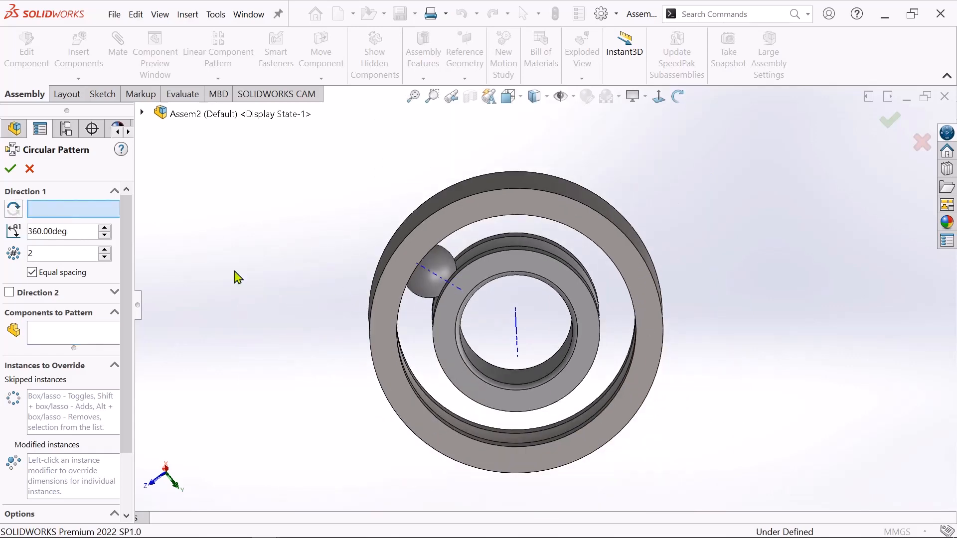
scroll(627, 321, down, 5)
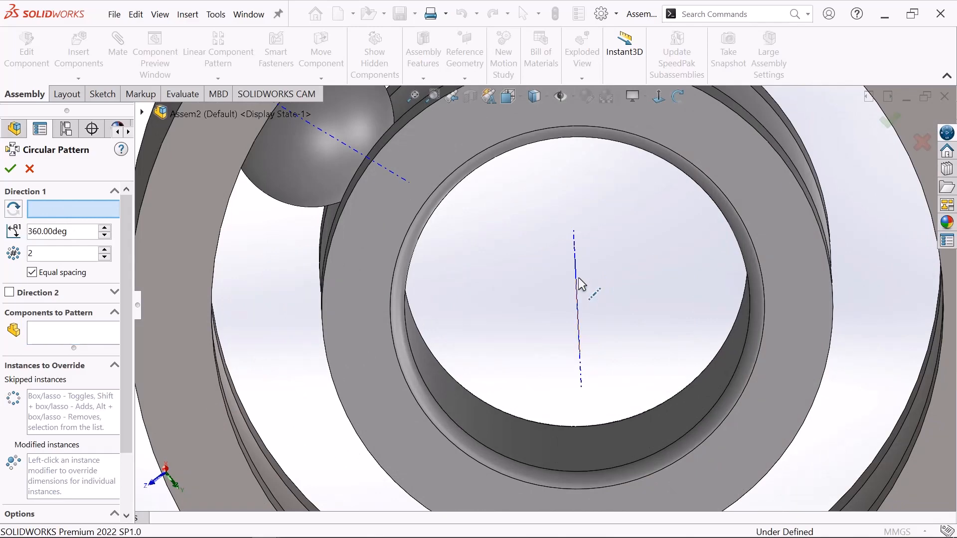
scroll(578, 287, down, 2)
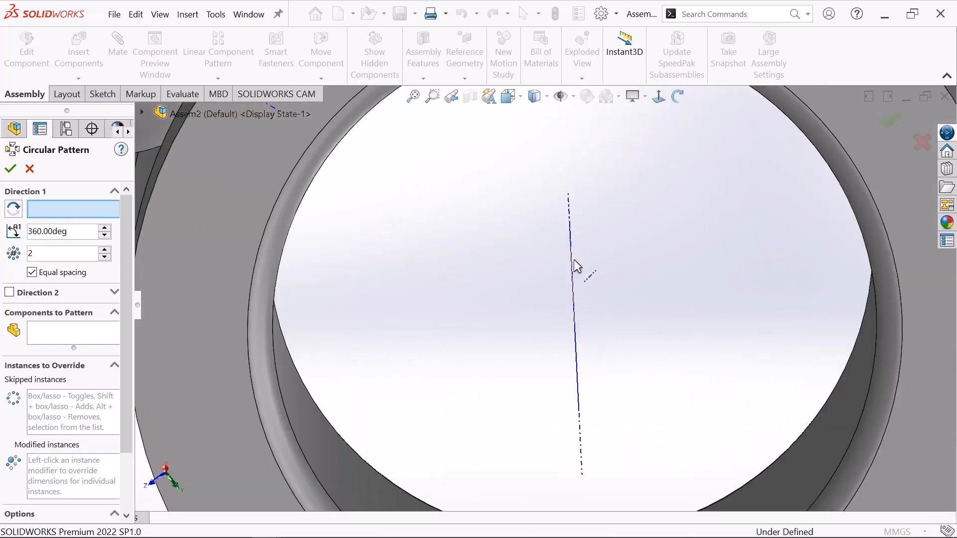
click(572, 259)
scroll(601, 293, up, 4)
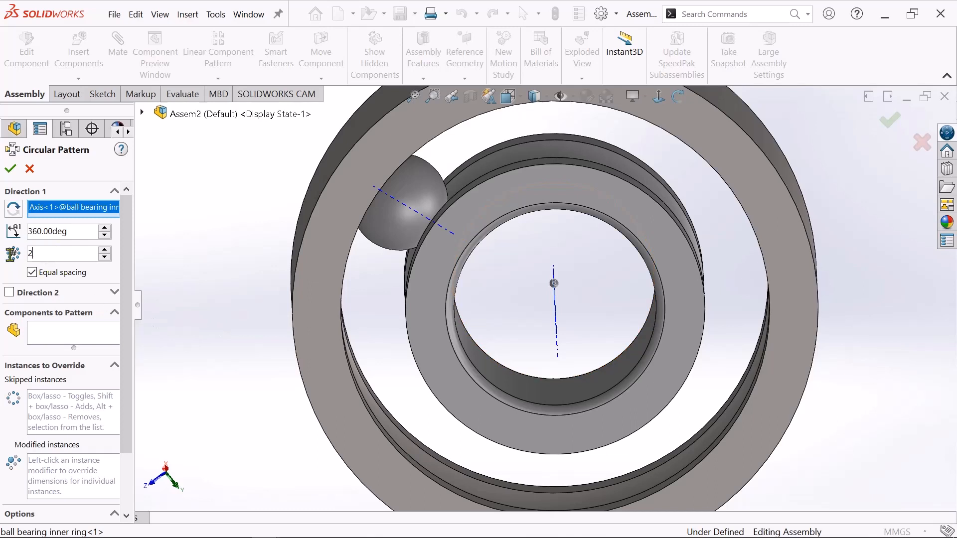
text(8)
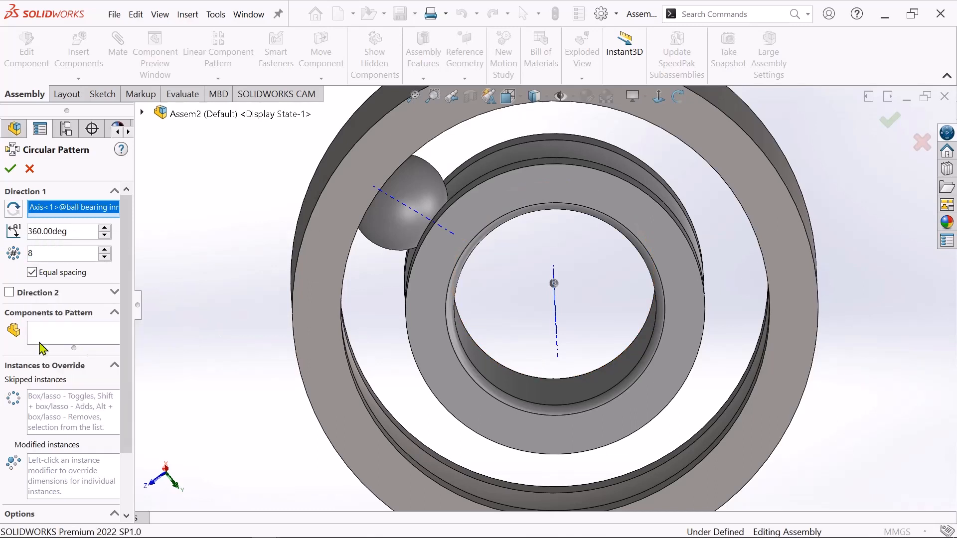
Choose the bearing ball as the component to pattern and create the circular pattern.
click(70, 337)
scroll(448, 243, down, 3)
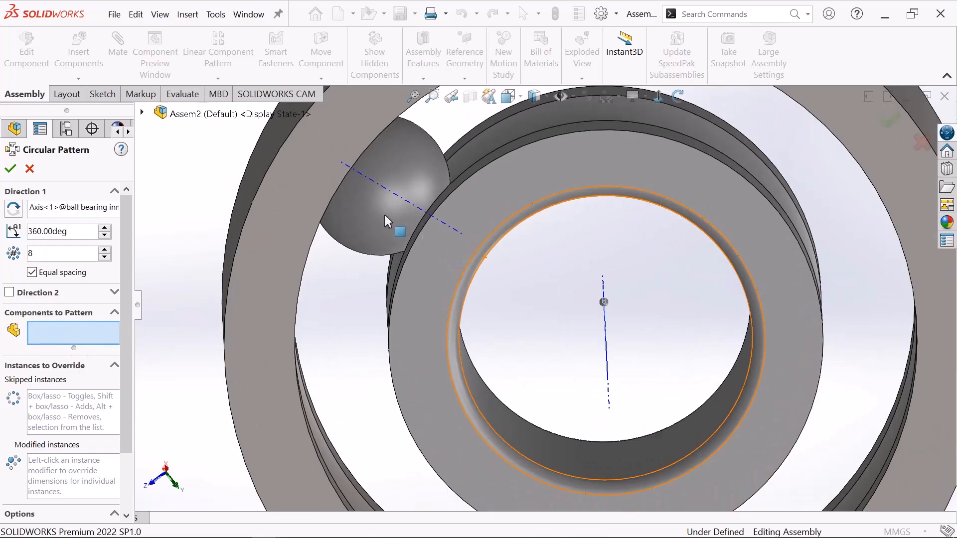
click(376, 213)
scroll(376, 214, up, 4)
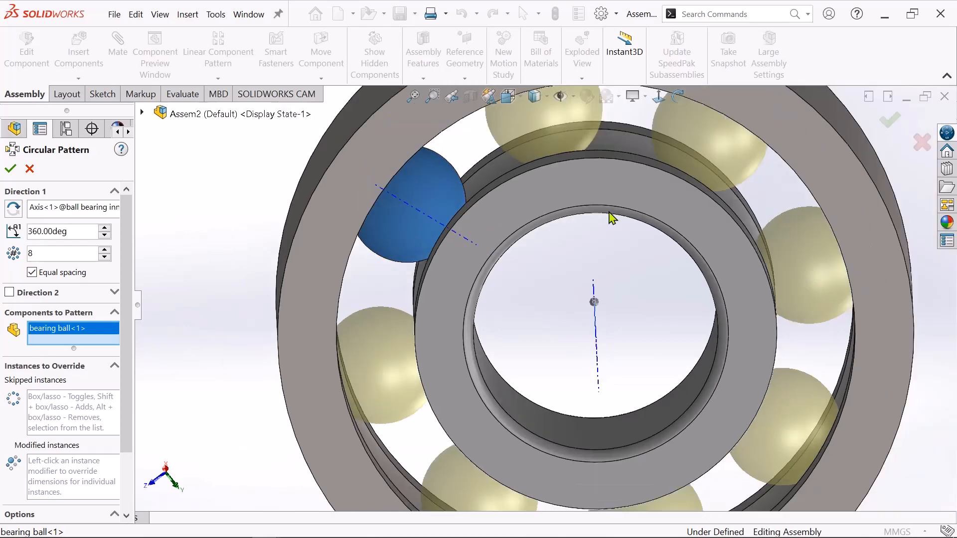
scroll(621, 261, down, 2)
scroll(608, 399, up, 2)
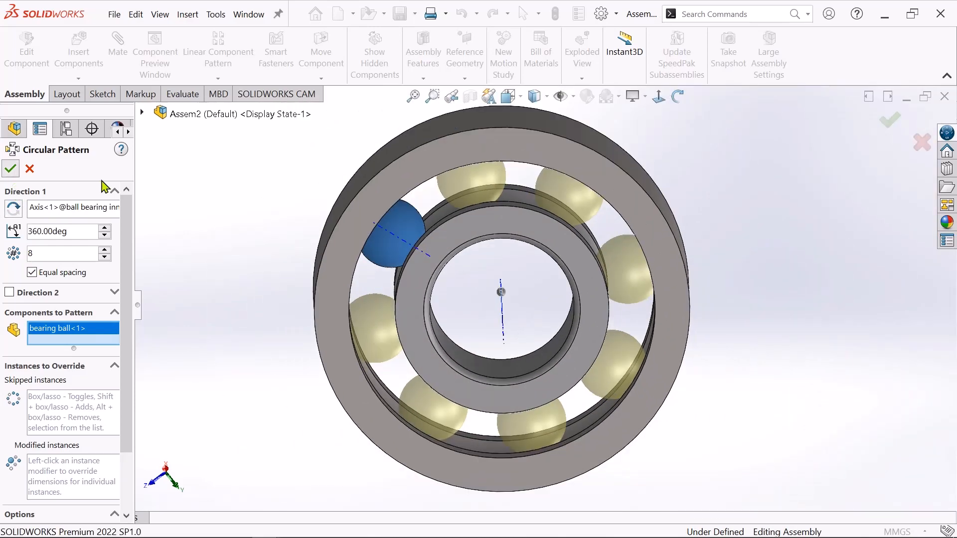
click(10, 169)
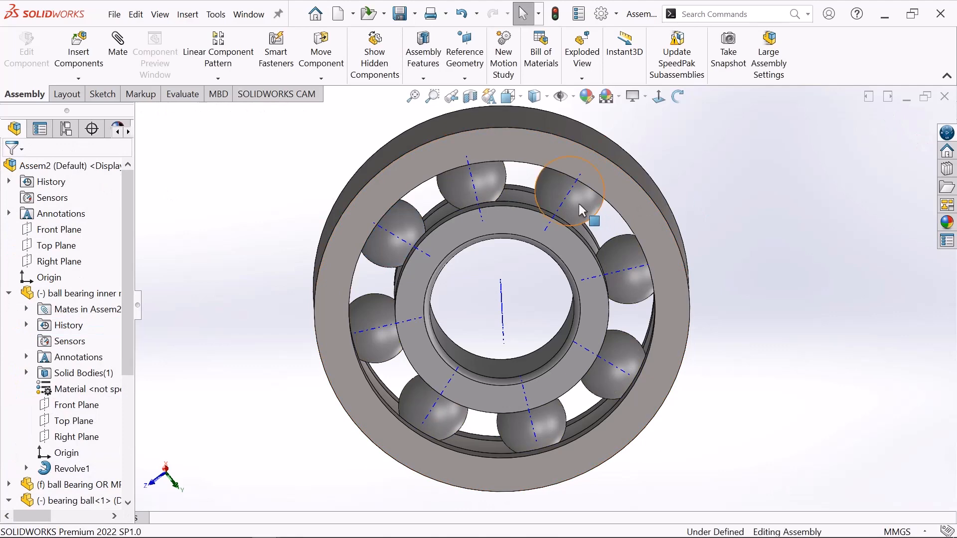
Move one of the patterned balls along the raceway to test the motion of the whole ball set.
drag(581, 208, 523, 237)
click(797, 201)
scroll(703, 210, up, 3)
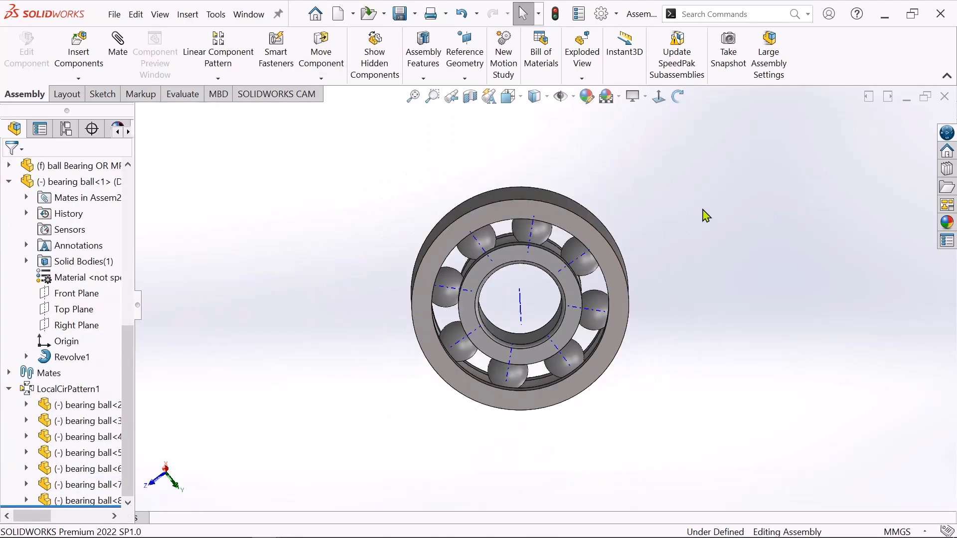
Examine the patterned balls between the inner and outer rings from an angled side view.
click(678, 95)
drag(736, 183, 613, 331)
scroll(587, 326, down, 1)
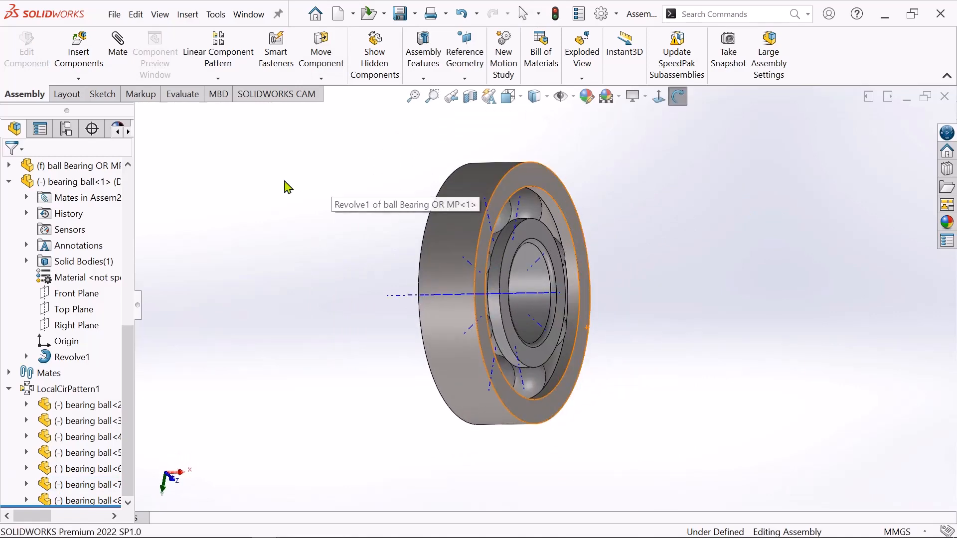
right_click(286, 181)
click(310, 192)
scroll(734, 410, down, 2)
scroll(653, 356, up, 2)
scroll(529, 249, down, 2)
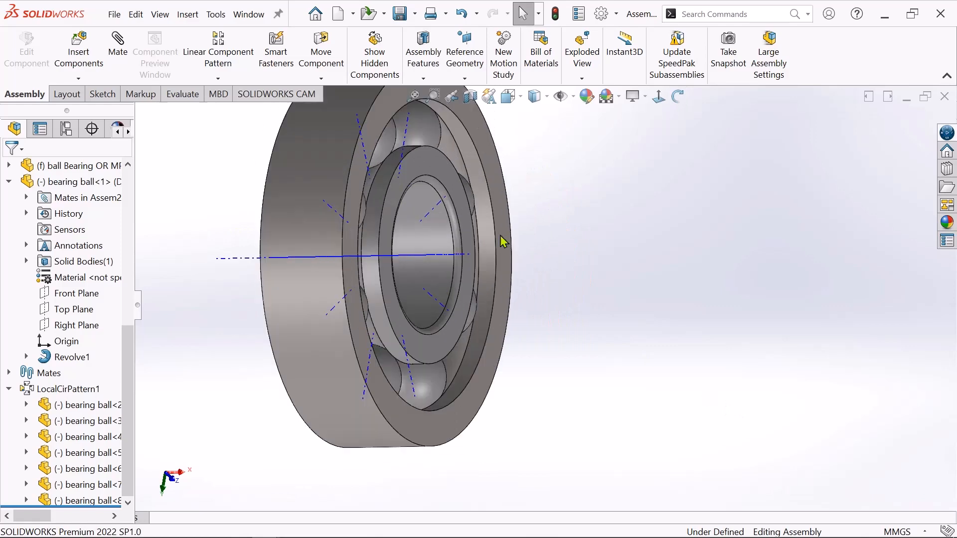
scroll(483, 239, up, 2)
scroll(469, 241, down, 1)
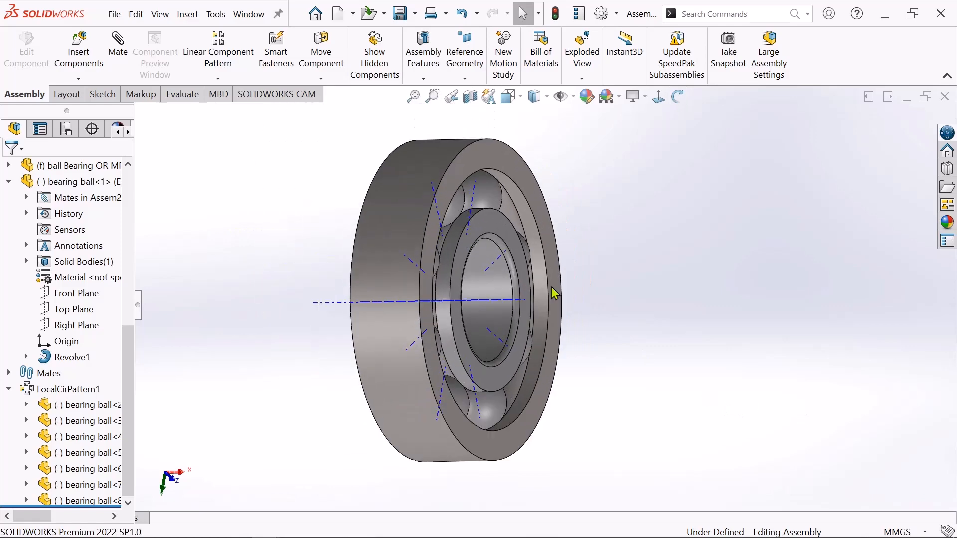
Insert the bearing cage BL part into the assembly and place it beside the bearing.
click(84, 63)
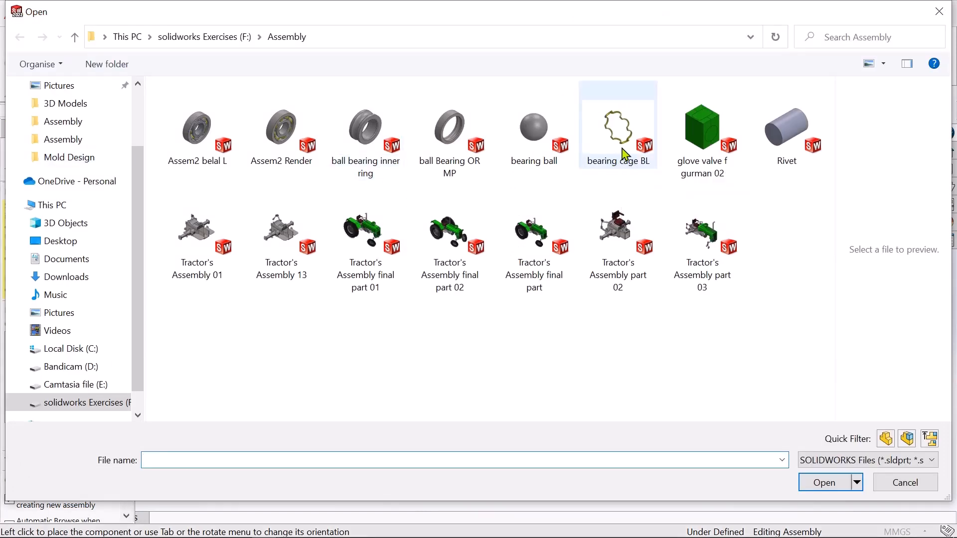
click(623, 150)
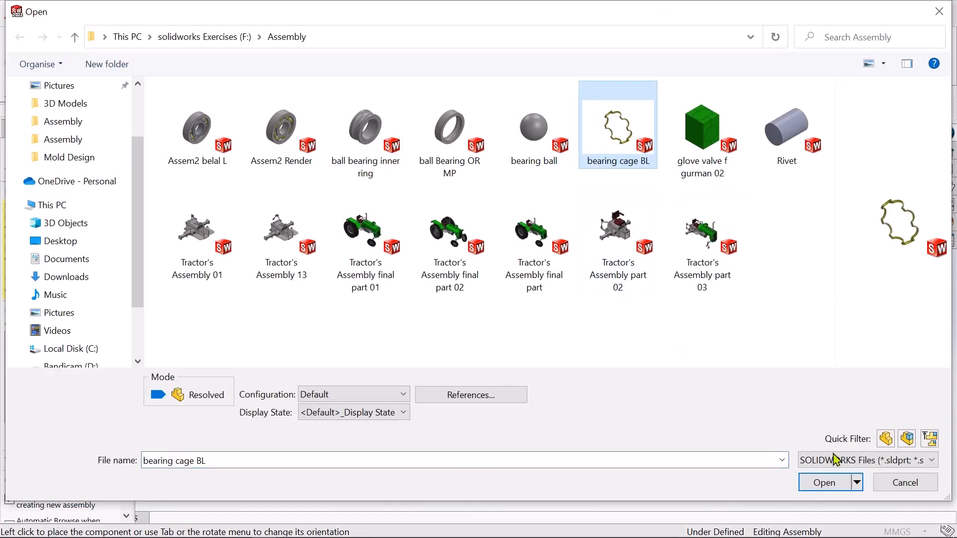
click(827, 482)
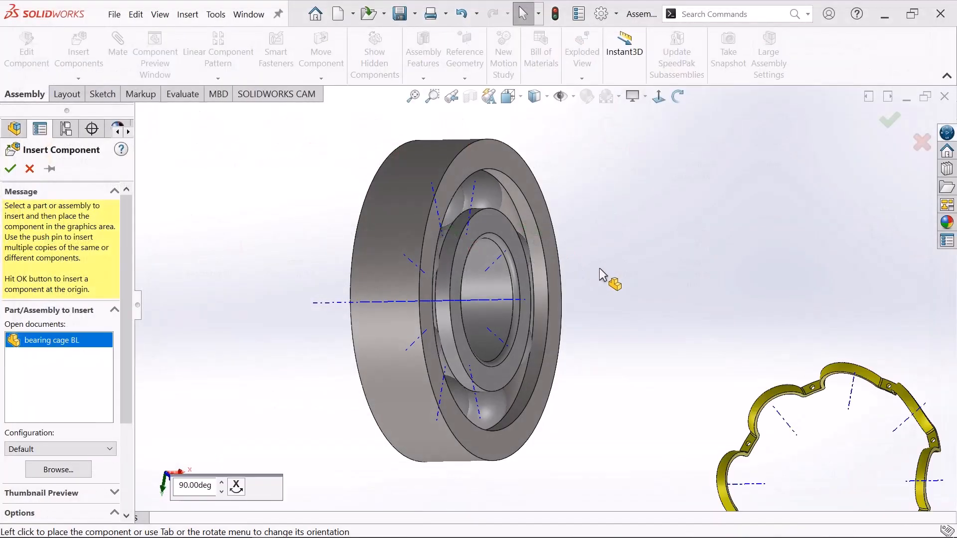
click(710, 252)
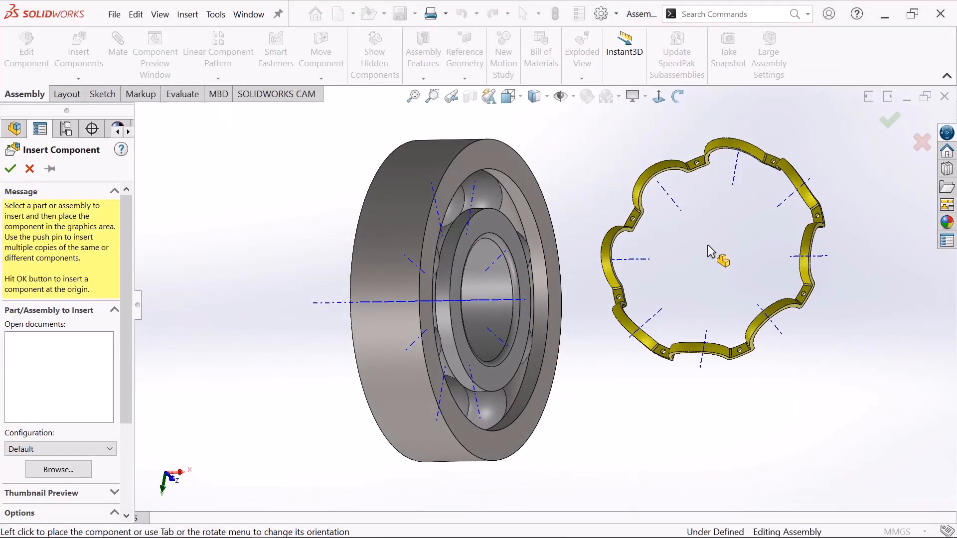
key(f)
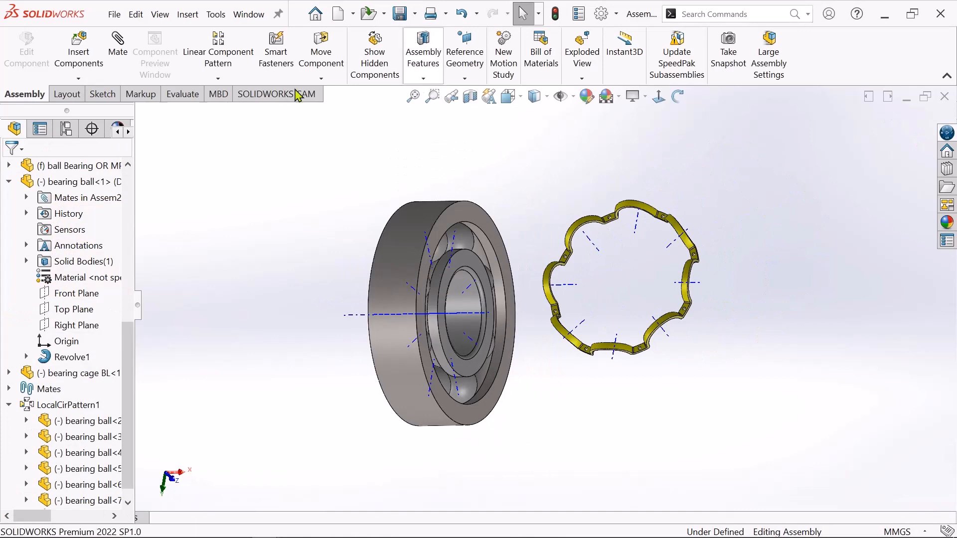
Rotate the bearing cage freely with Rotate Component until it stands roughly parallel to the bearing rings.
click(321, 79)
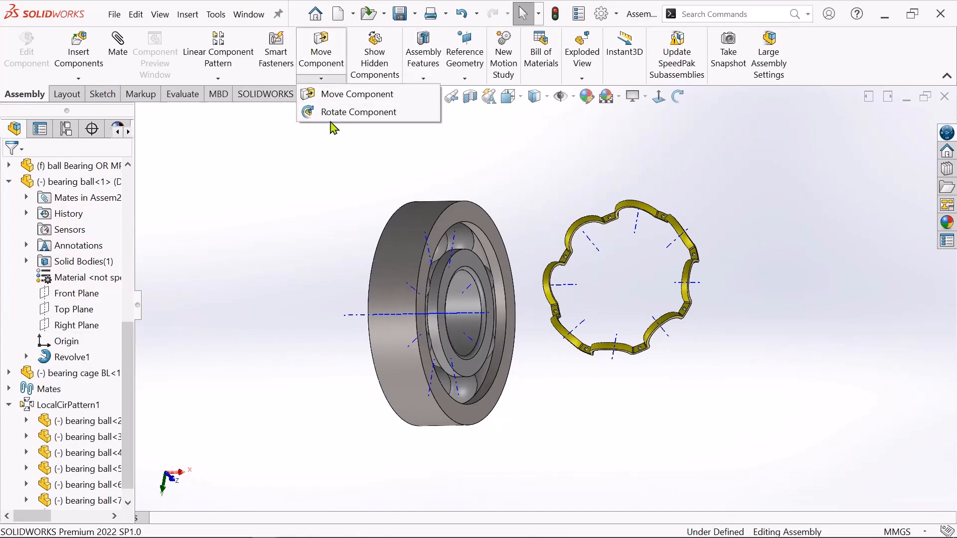
click(352, 113)
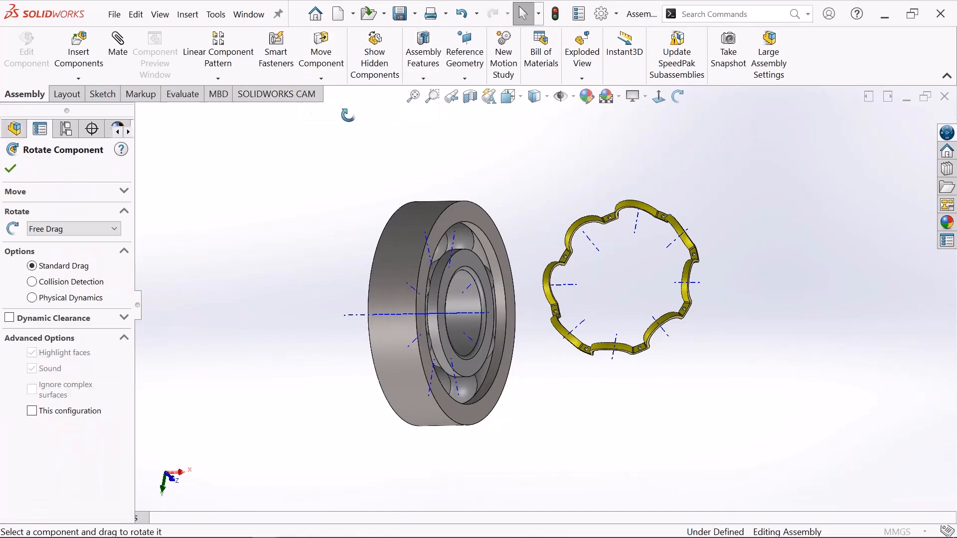
drag(681, 233, 593, 285)
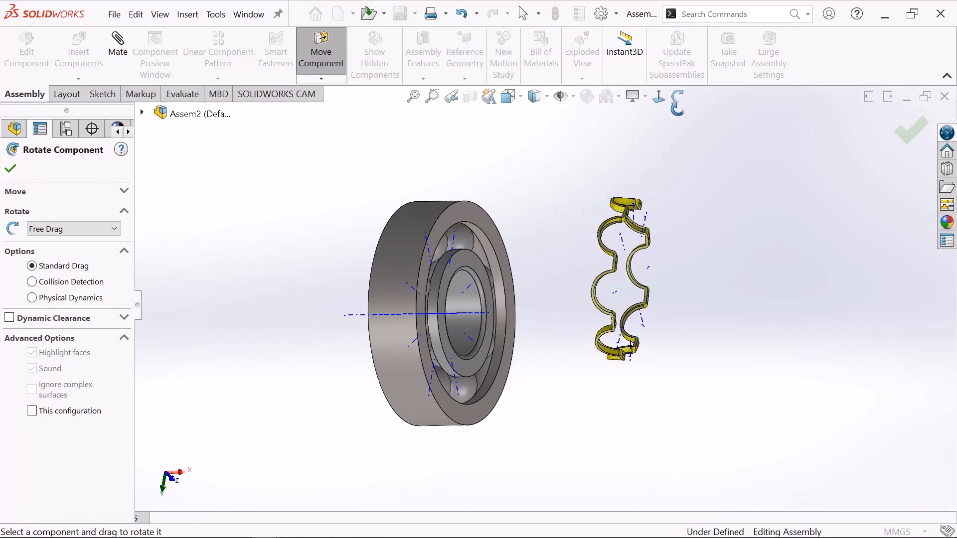
middle_drag(579, 179, 493, 171)
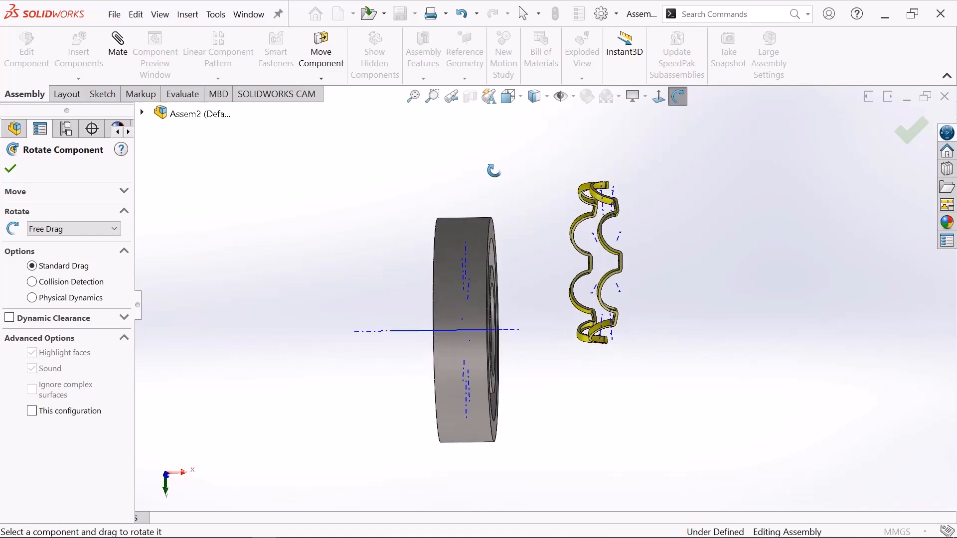
right_click(466, 156)
click(505, 166)
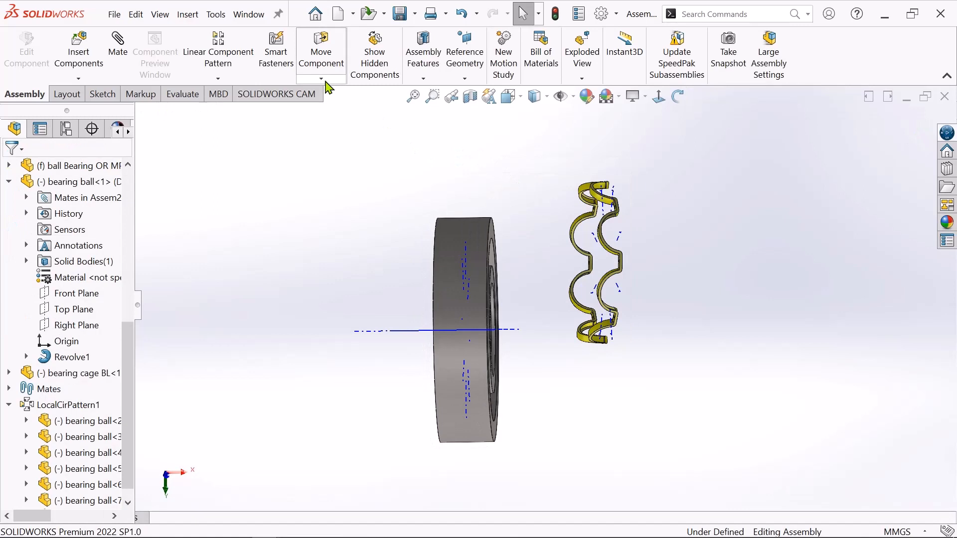
Move the bearing cage with Move Component so it sits beside the bearing, roughly in line with its central axis.
click(327, 81)
click(347, 99)
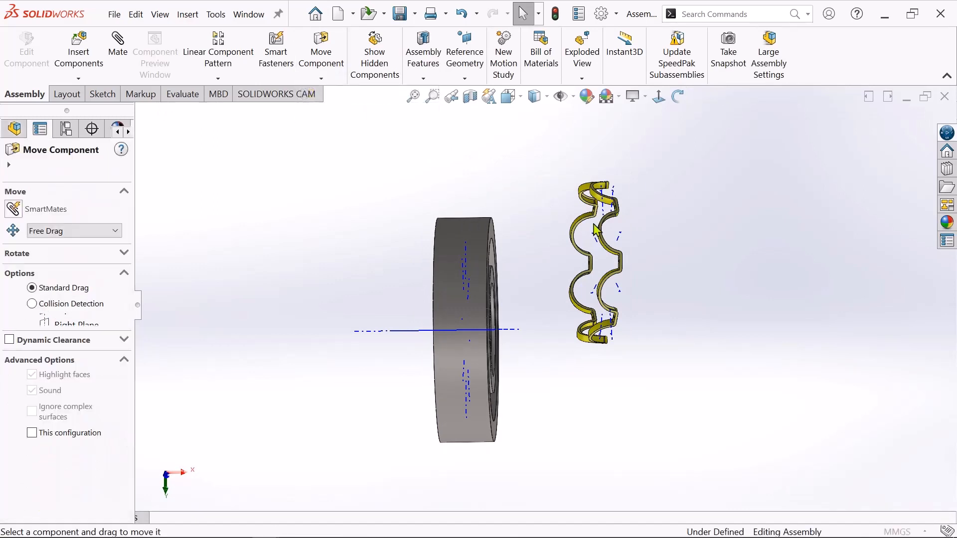
drag(613, 230, 615, 295)
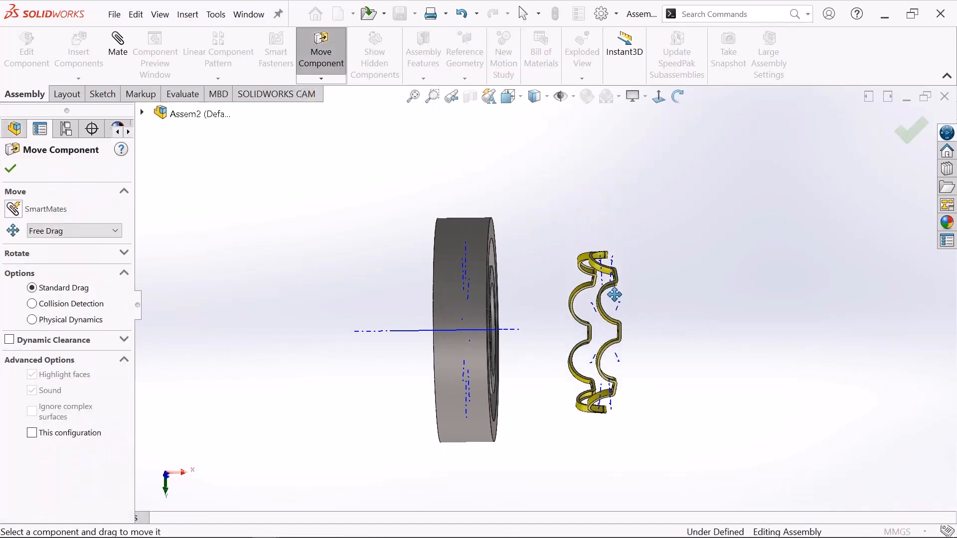
right_click(599, 144)
click(591, 143)
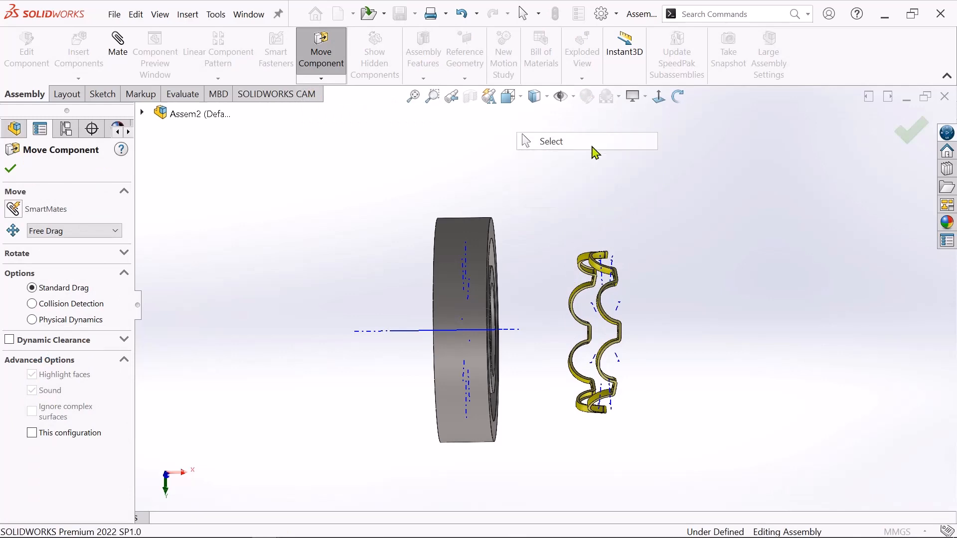
click(678, 96)
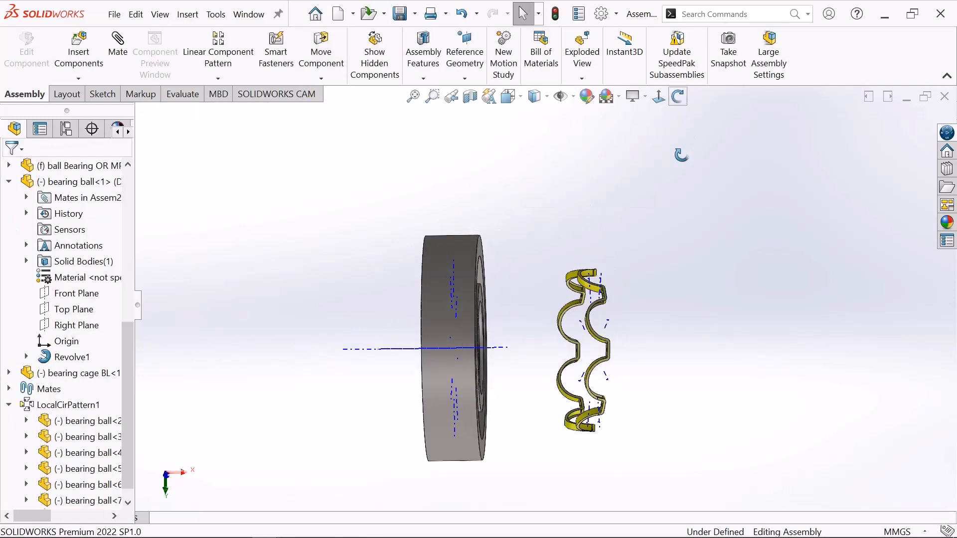
drag(682, 155, 654, 196)
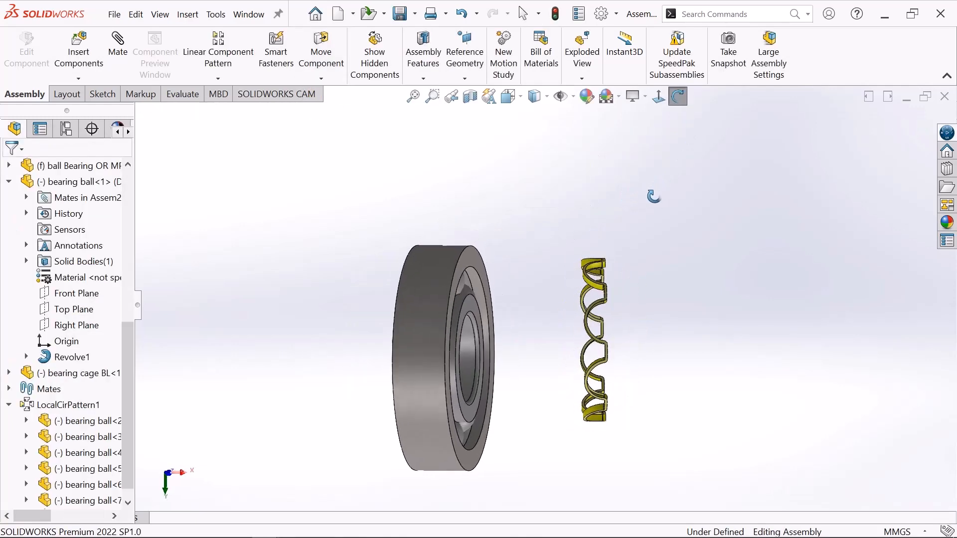
Start a mate with the bearing cage's central axis as the first reference.
right_click(407, 133)
click(428, 143)
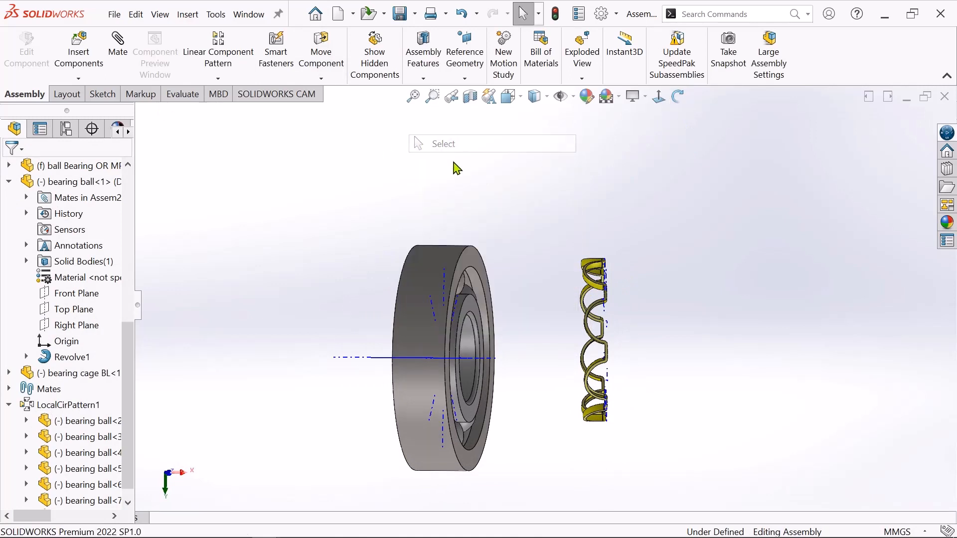
click(122, 60)
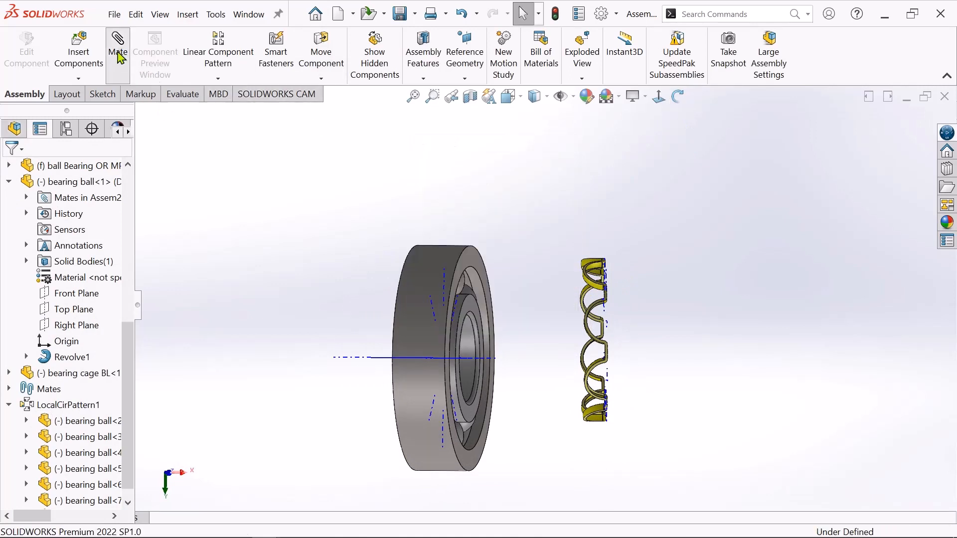
scroll(332, 369, down, 2)
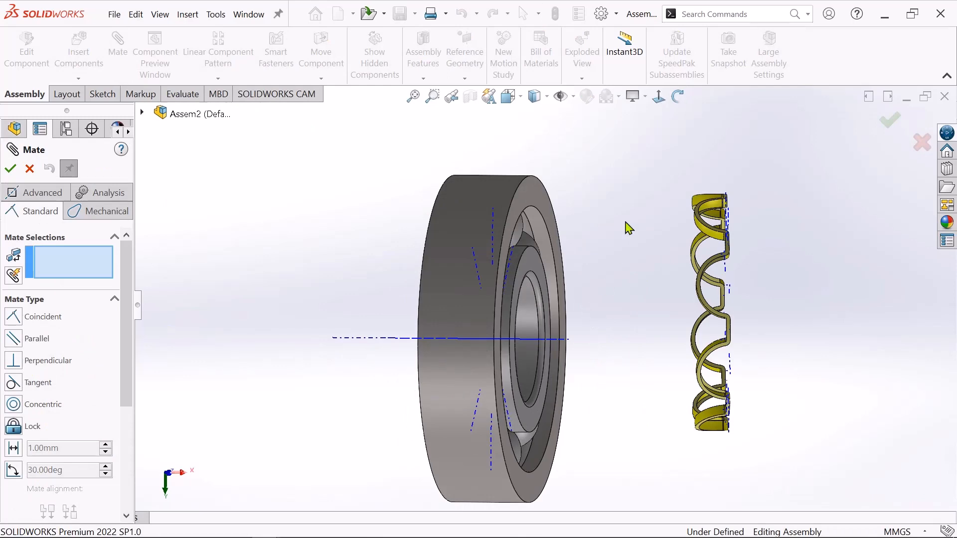
drag(631, 232, 623, 220)
scroll(681, 296, down, 3)
drag(584, 299, 581, 198)
scroll(643, 215, down, 3)
drag(666, 265, 640, 243)
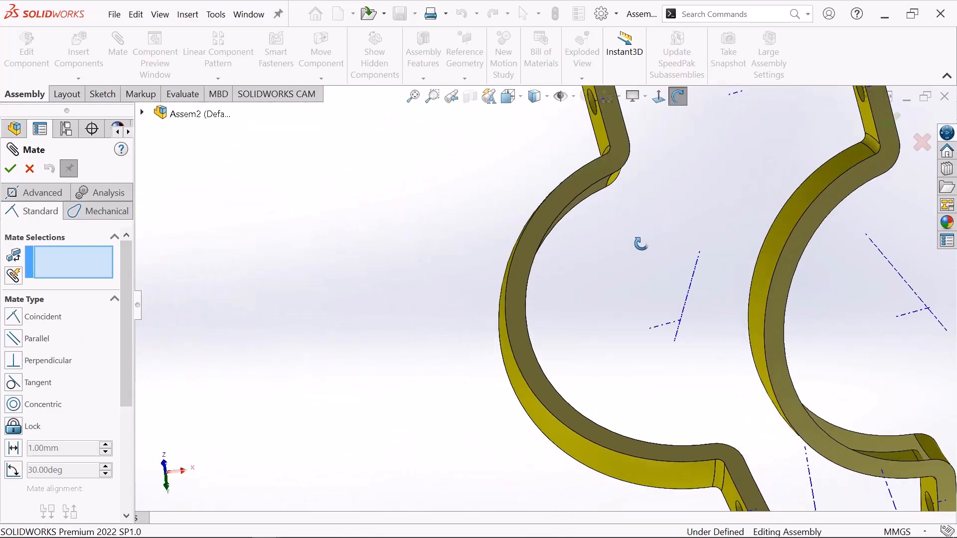
scroll(724, 228, up, 5)
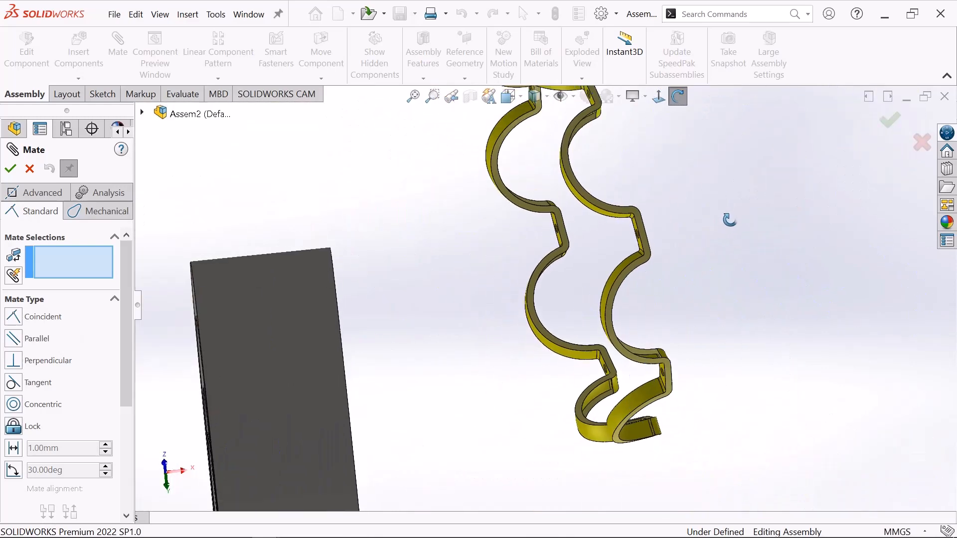
scroll(579, 219, down, 8)
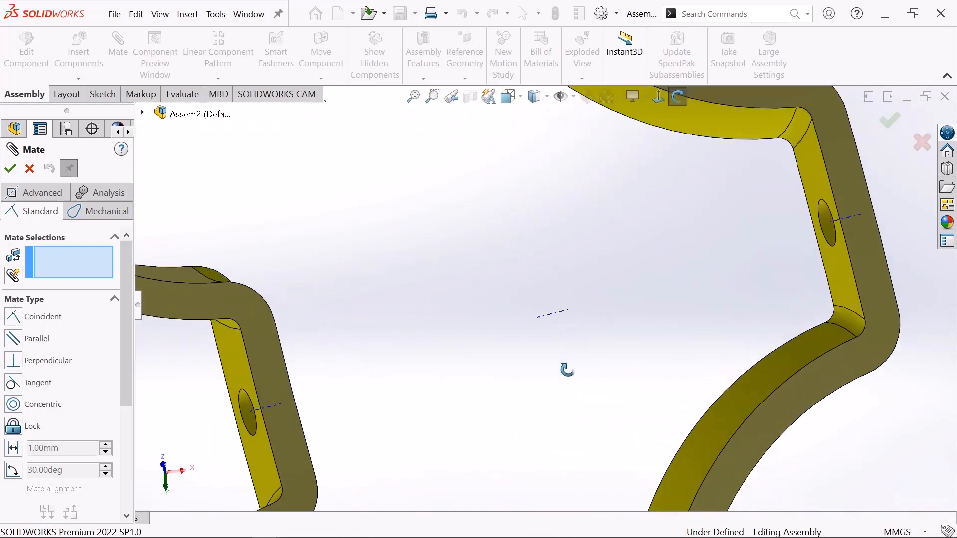
right_click(373, 245)
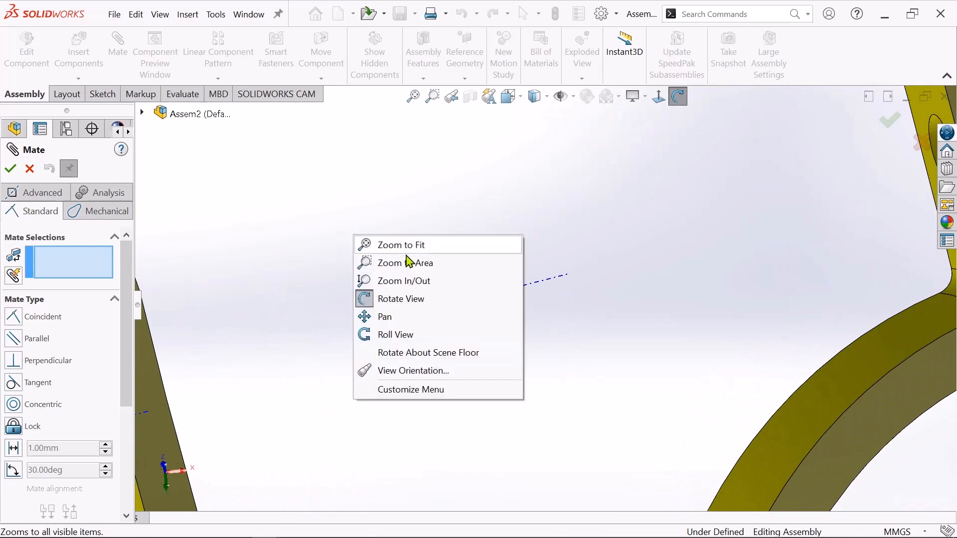
click(399, 300)
scroll(554, 290, down, 2)
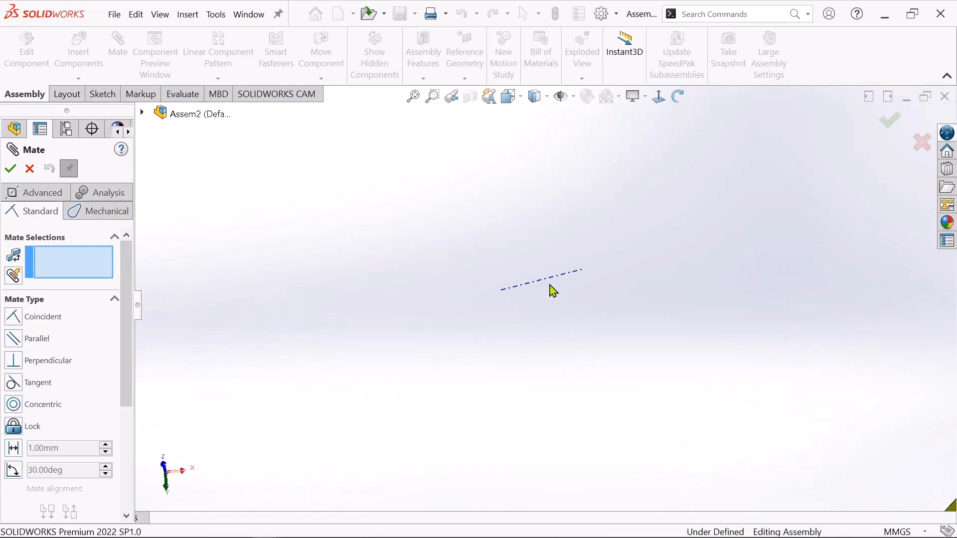
click(553, 277)
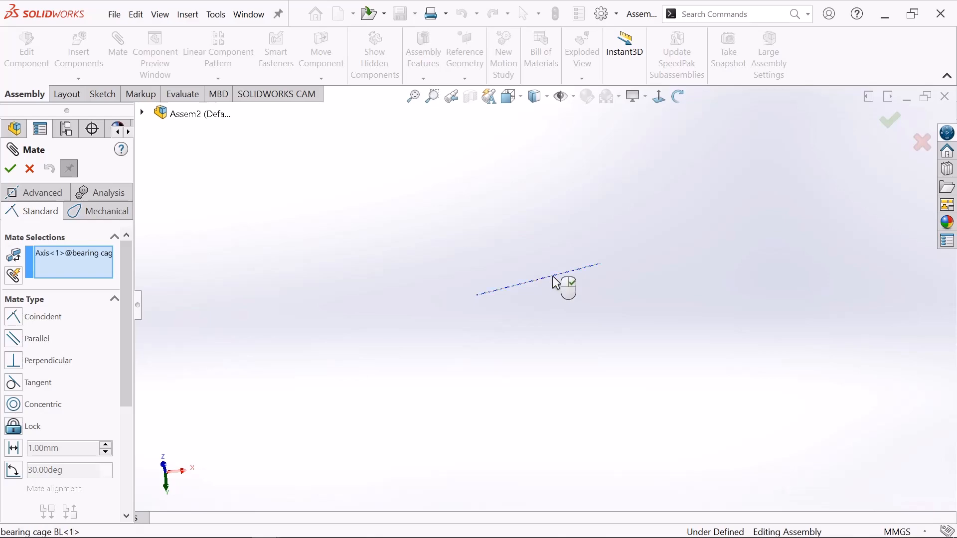
Add a coincident mate between the bearing cage's central axis and the ball bearing's central axis.
scroll(553, 277, up, 3)
scroll(557, 283, up, 3)
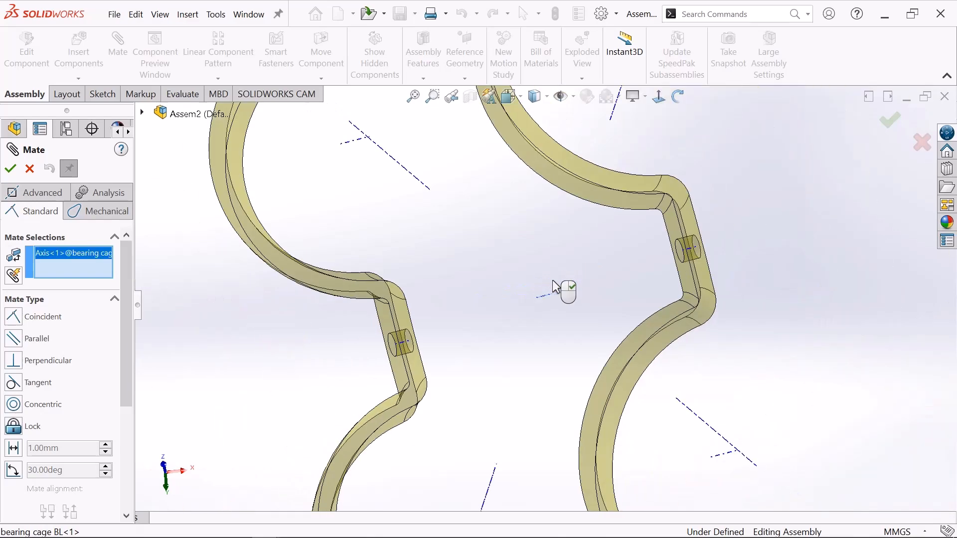
middle_drag(564, 290, 405, 398)
scroll(506, 448, up, 3)
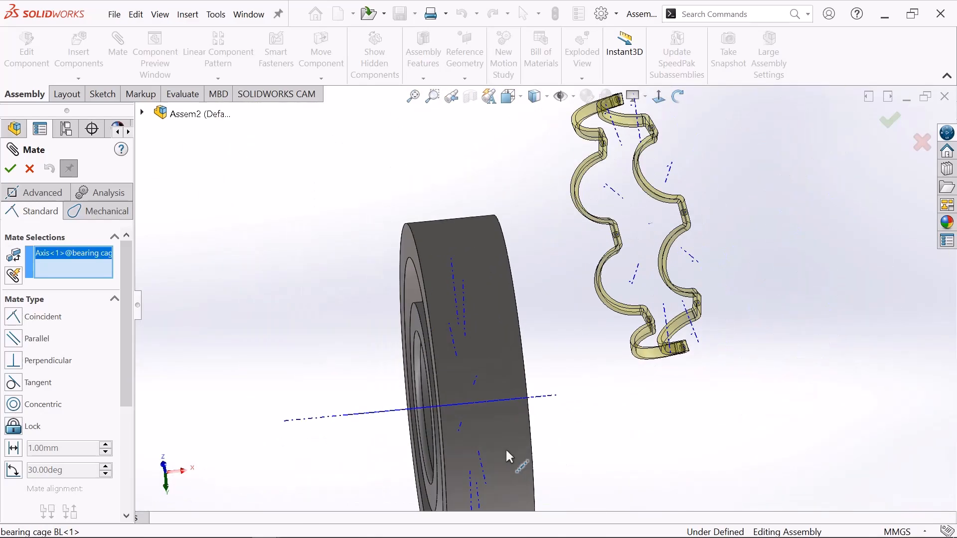
scroll(557, 316, down, 5)
scroll(609, 280, up, 2)
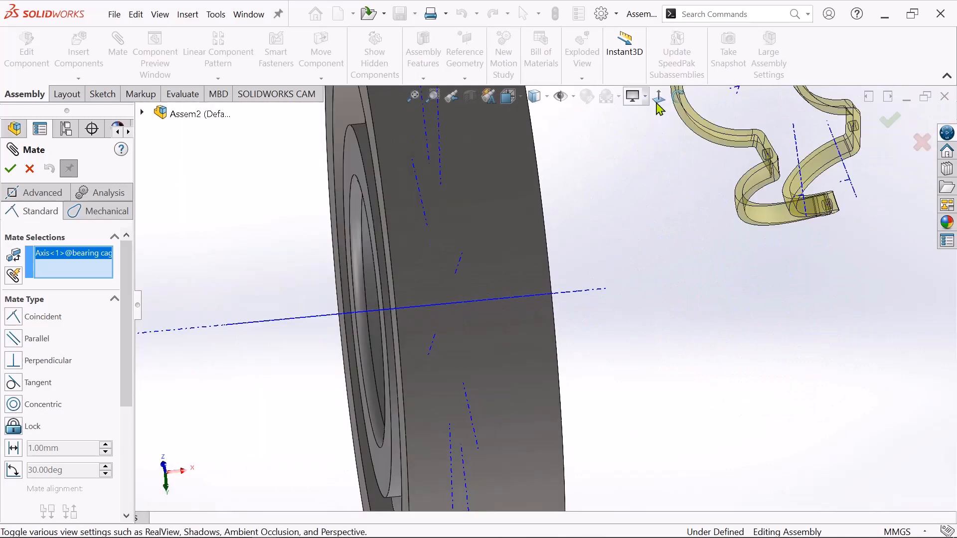
drag(623, 293, 612, 299)
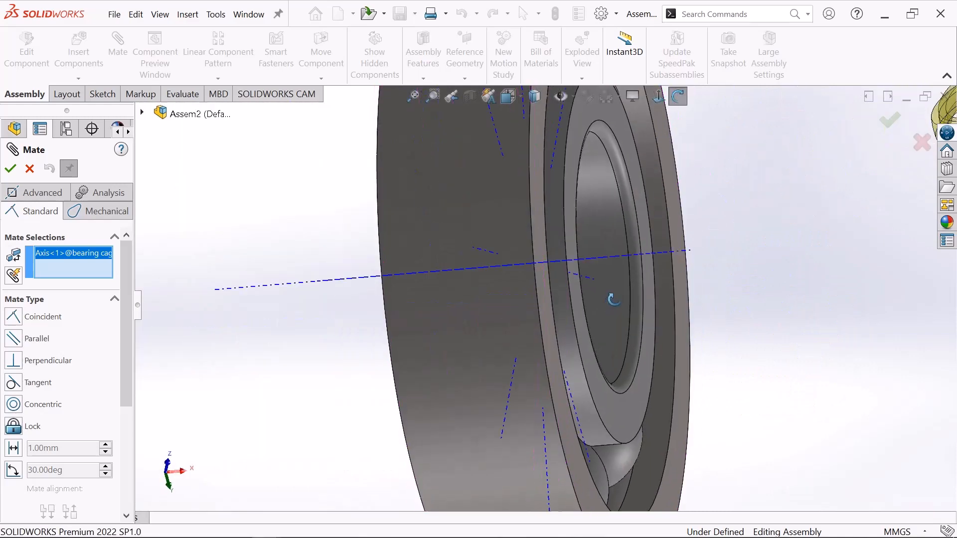
scroll(615, 294, down, 5)
scroll(632, 215, up, 4)
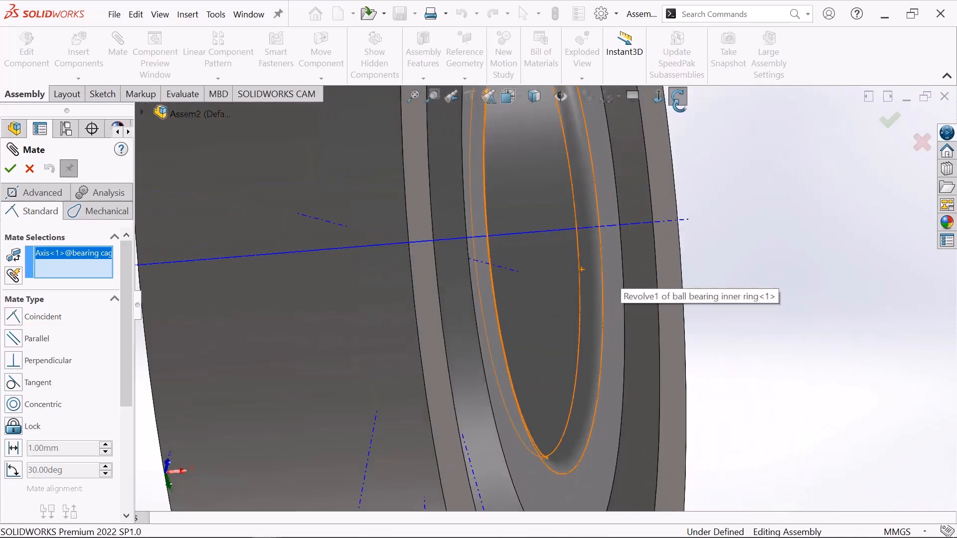
click(677, 100)
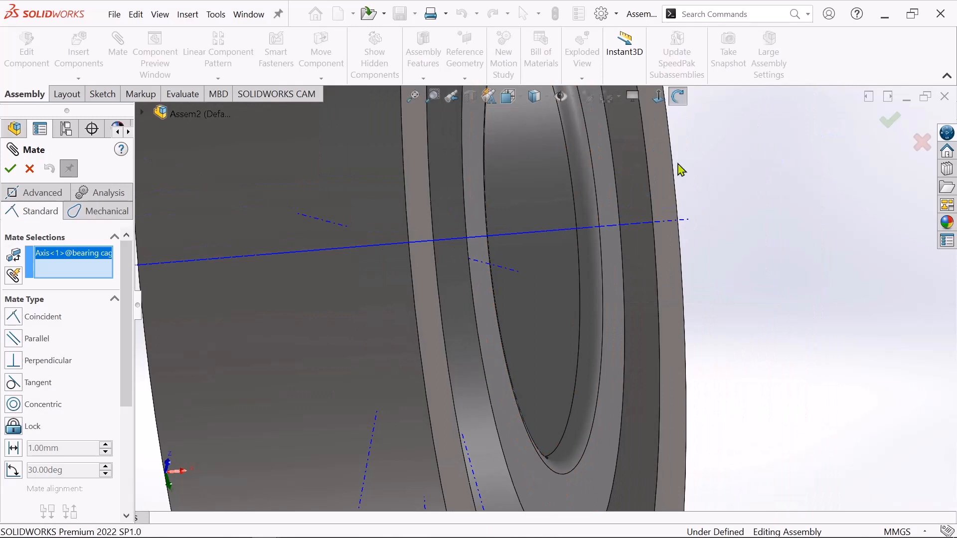
click(582, 233)
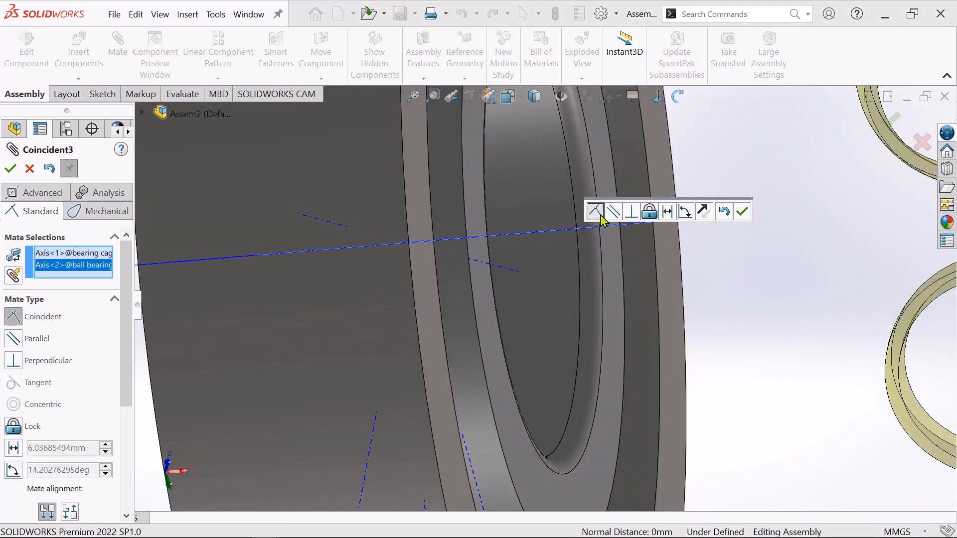
click(741, 215)
Move the bearing cage along the shared axis to the opposite side of the bearing.
key(f)
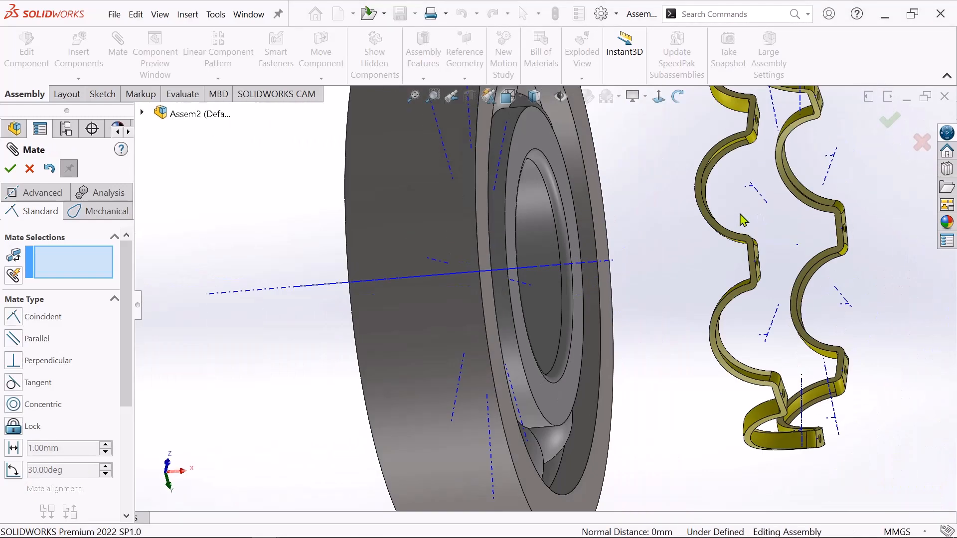
click(679, 97)
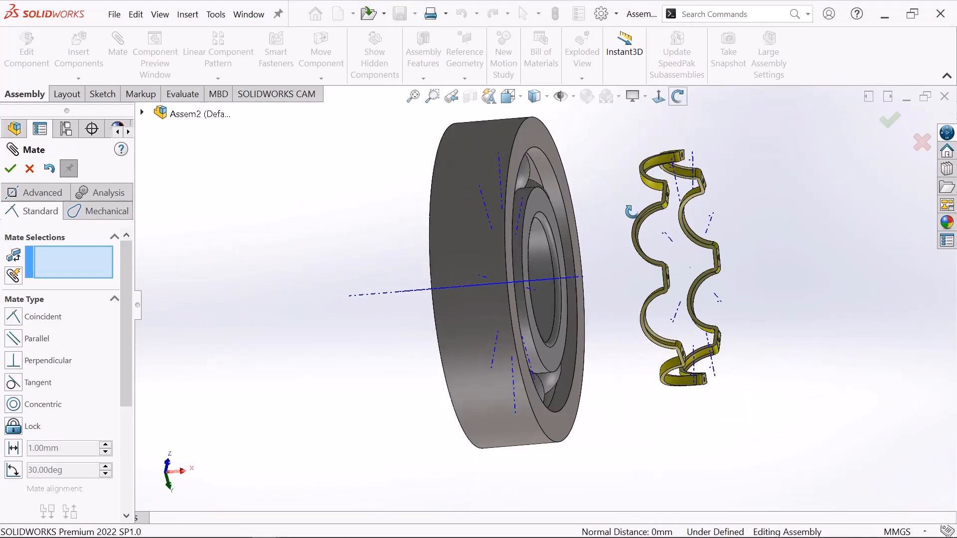
mouse_move(598, 279)
mouse_down()
mouse_move(508, 279)
mouse_move(584, 276)
mouse_up()
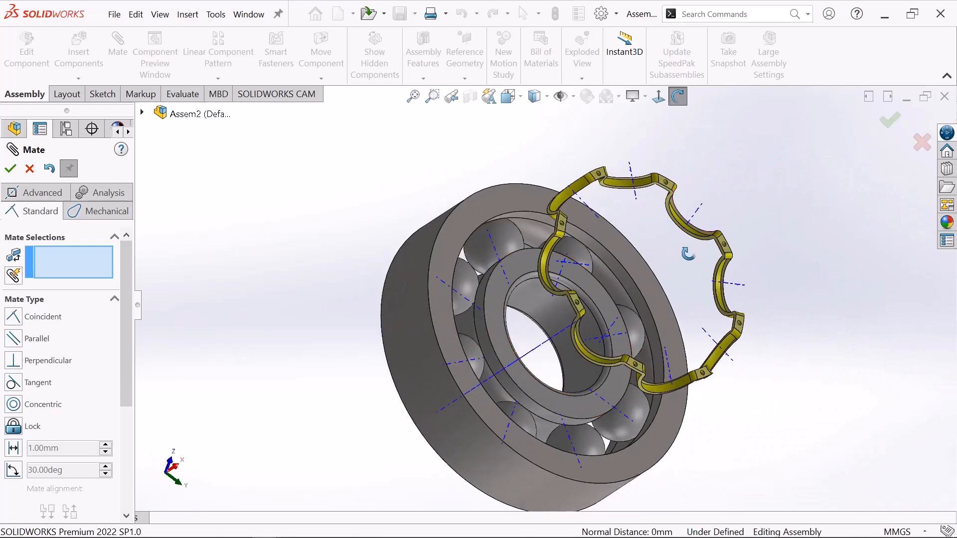
drag(688, 253, 828, 171)
scroll(828, 171, down, 1)
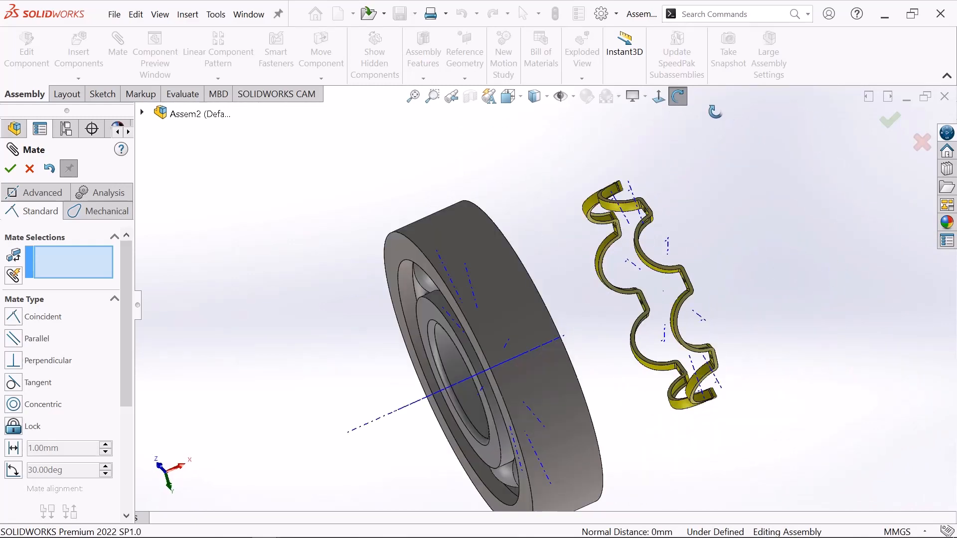
click(679, 100)
drag(624, 208, 367, 318)
scroll(673, 163, up, 3)
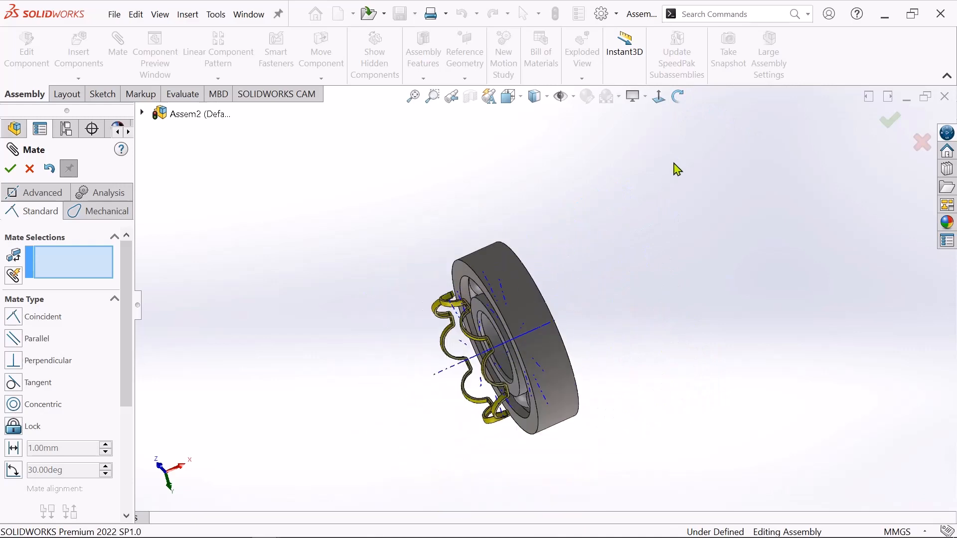
Slide the bearing cage along its axis between the rings so its arcs sit around the balls, and finish mating.
drag(587, 328, 651, 169)
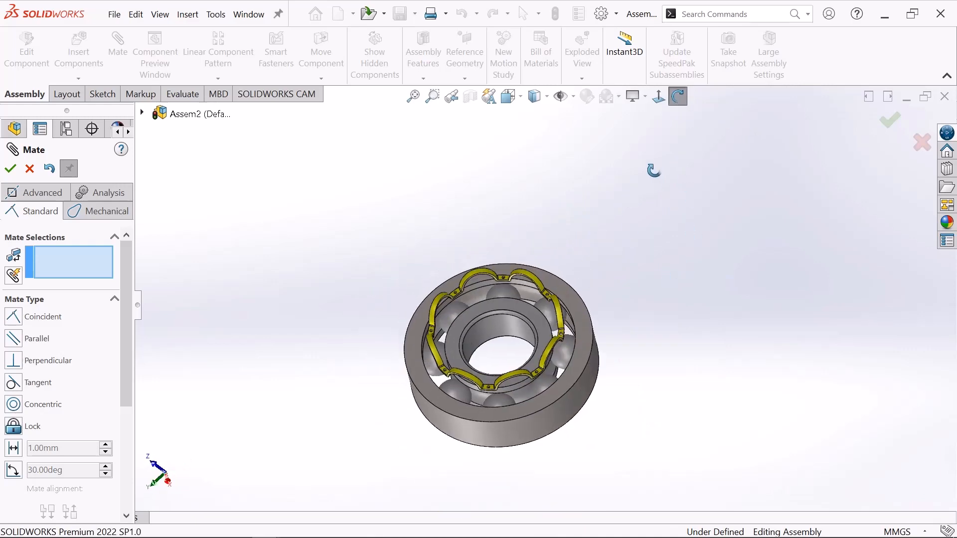
scroll(524, 371, down, 2)
drag(519, 321, 516, 272)
scroll(541, 198, up, 1)
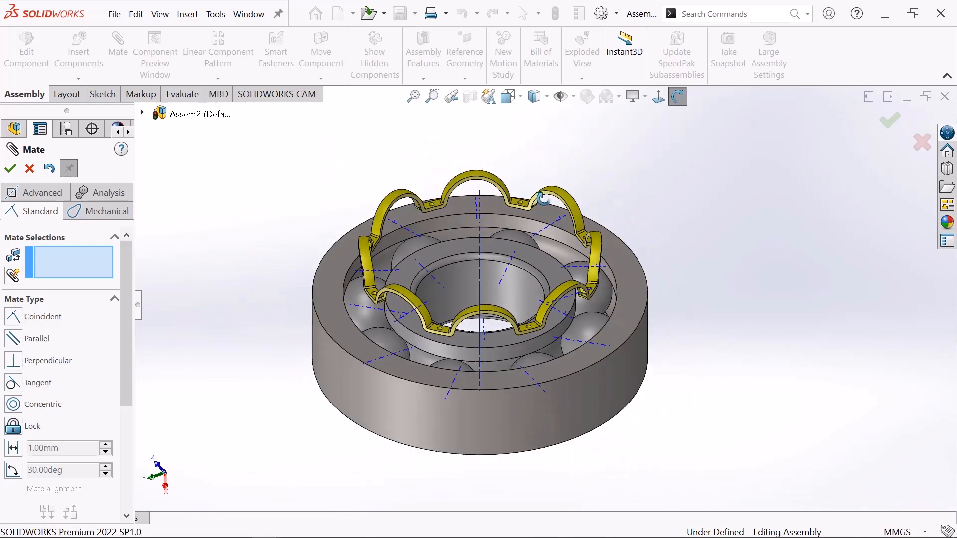
drag(626, 175, 623, 191)
right_click(621, 160)
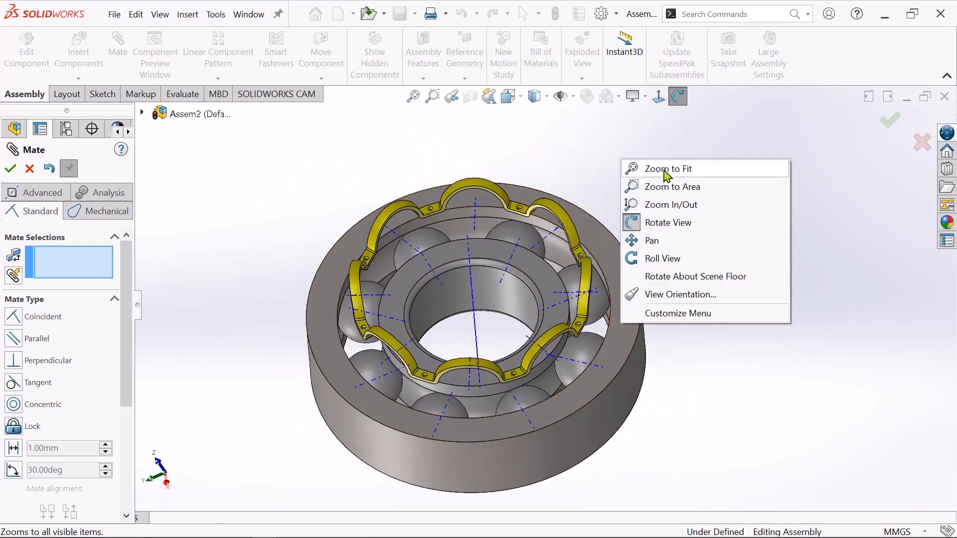
click(666, 222)
drag(495, 190, 446, 226)
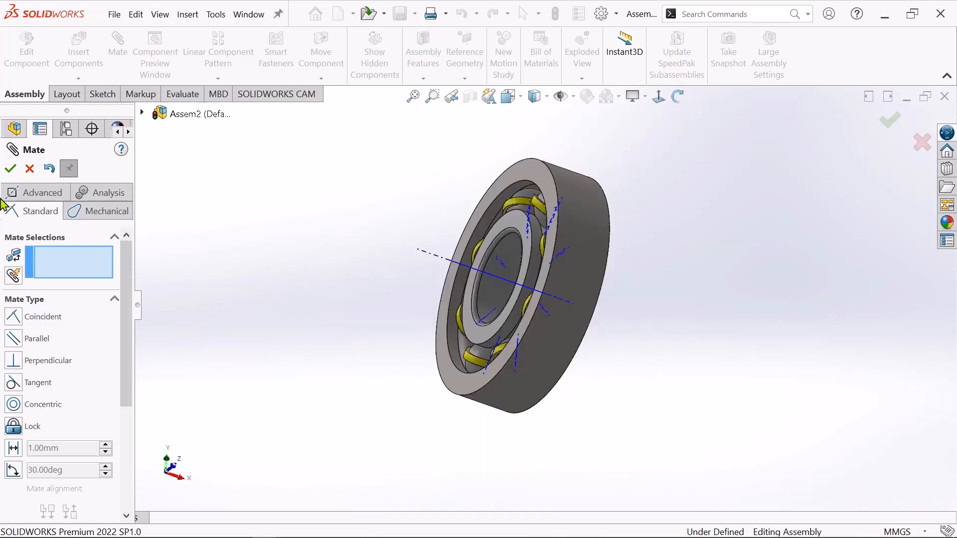
click(10, 169)
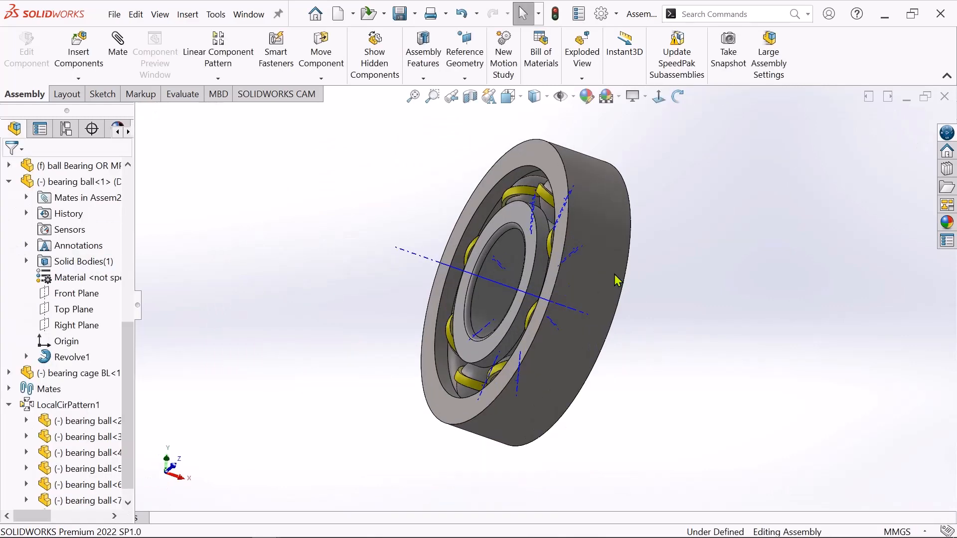
Start mirroring components, using the bearing cage's flat face between two balls as mirror plane and the bearing cage as the component.
click(219, 80)
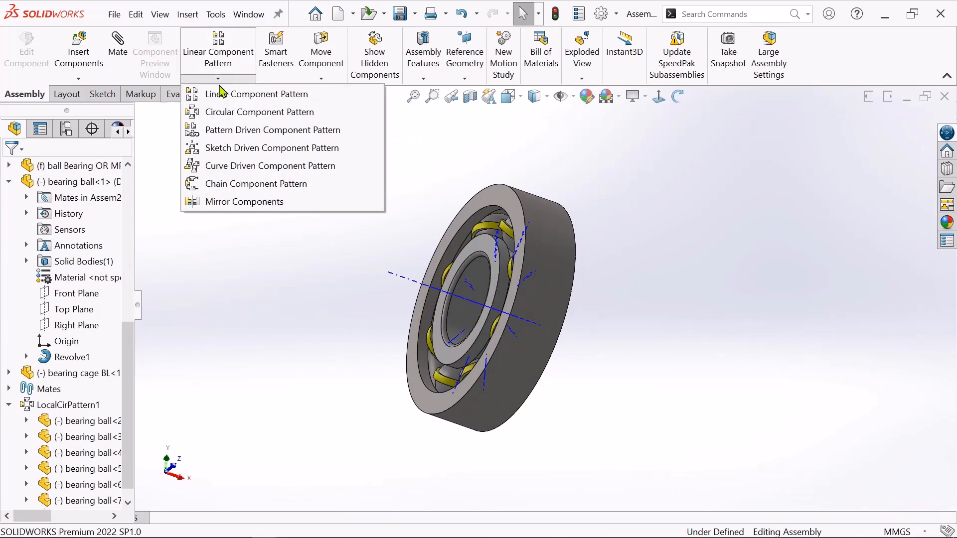
click(224, 208)
scroll(325, 280, down, 1)
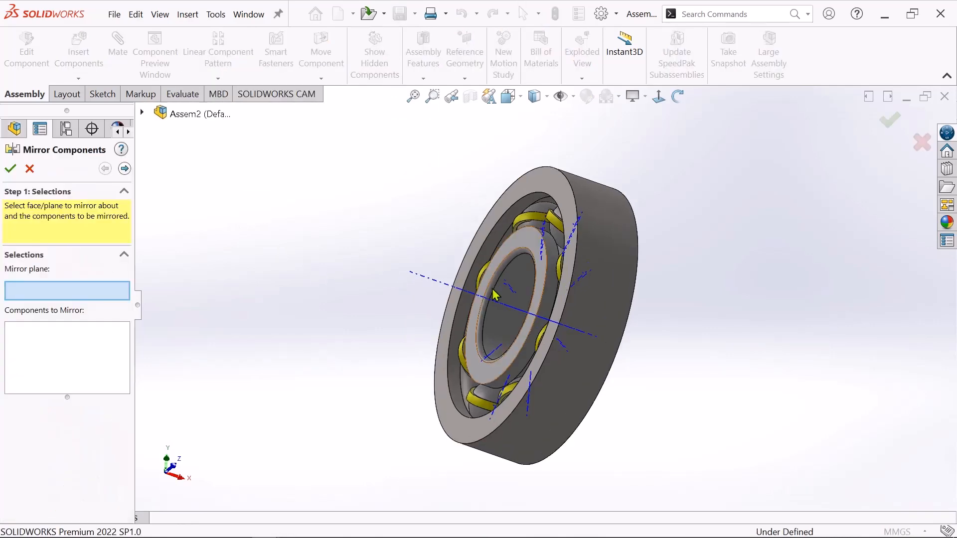
scroll(495, 298, up, 1)
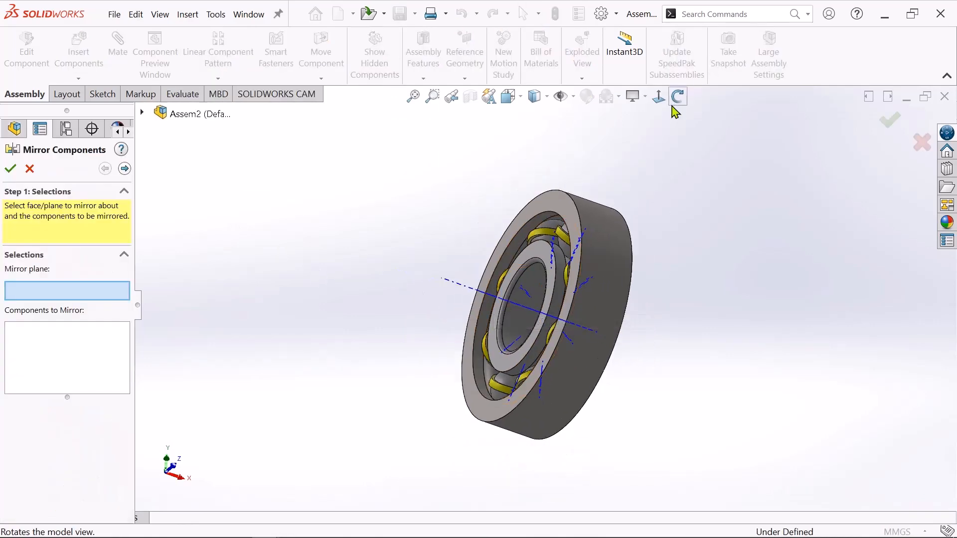
drag(558, 216, 527, 265)
scroll(527, 274, down, 6)
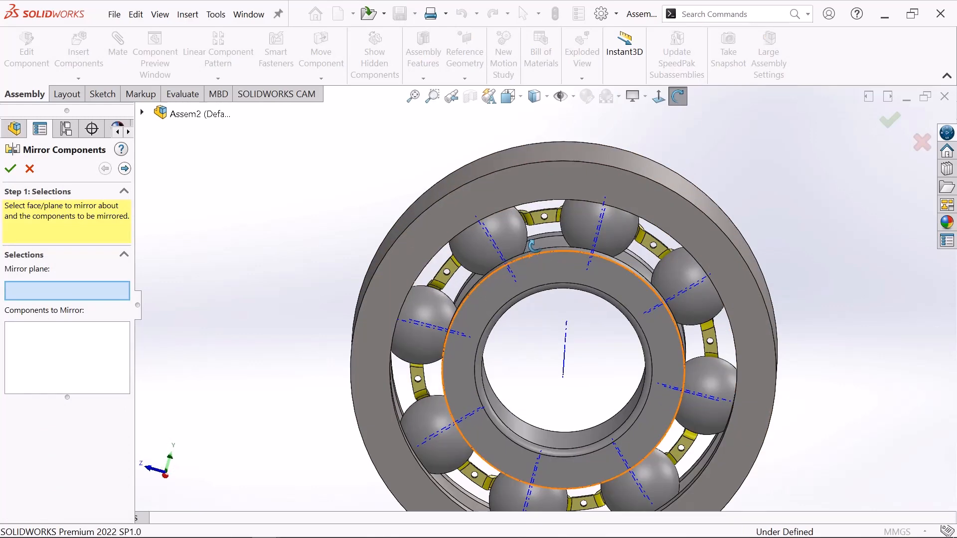
scroll(531, 220, down, 3)
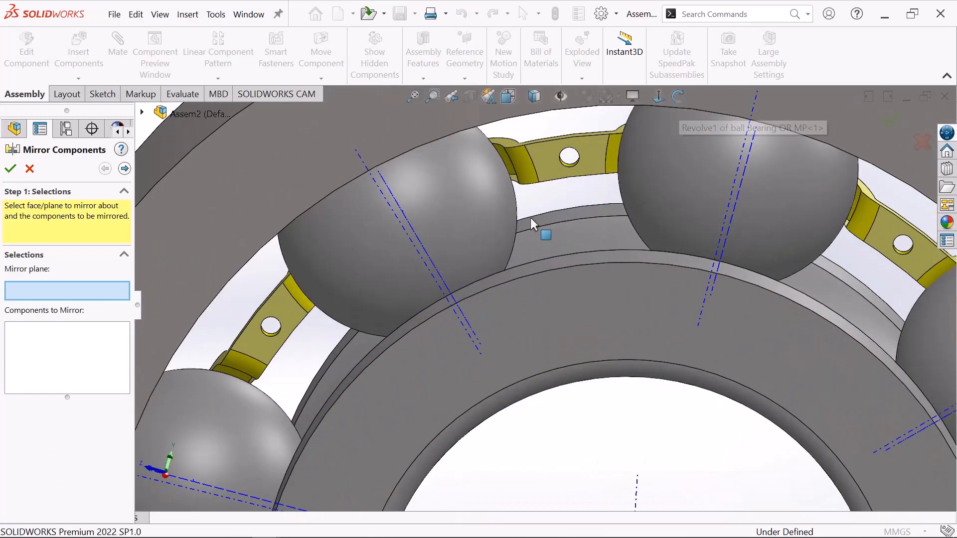
click(543, 154)
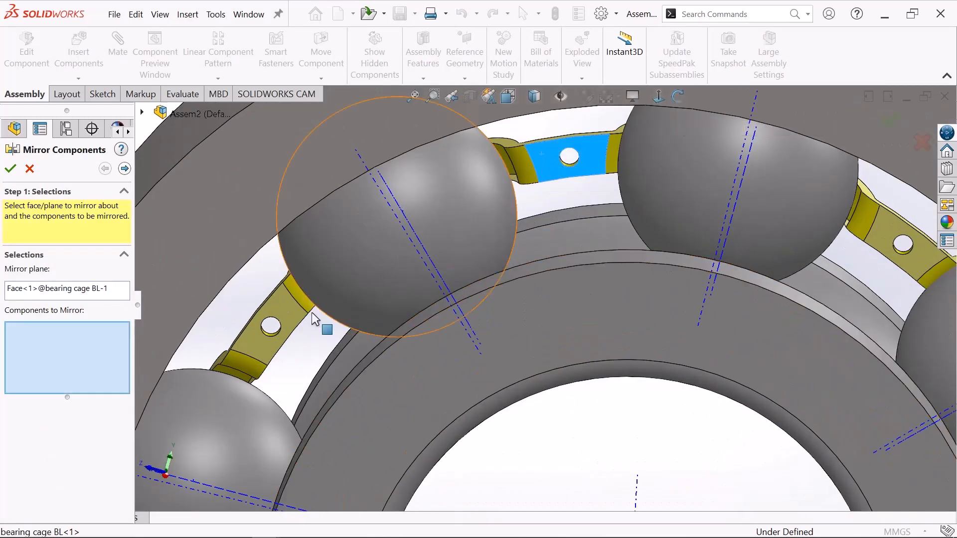
click(282, 310)
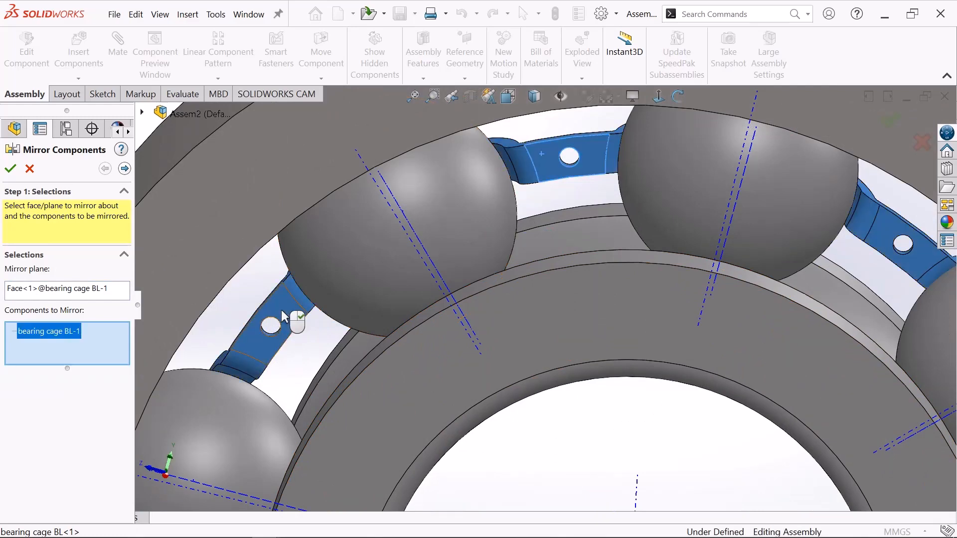
Proceed to the mirror orientation, check the cage preview on the other side of the balls, and complete the mirror.
scroll(570, 288, up, 6)
click(678, 96)
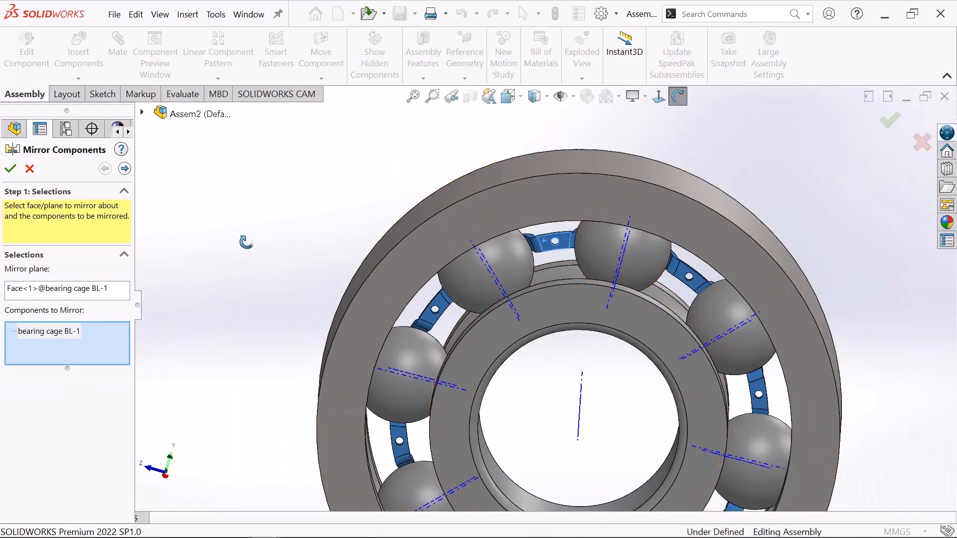
drag(498, 309, 310, 331)
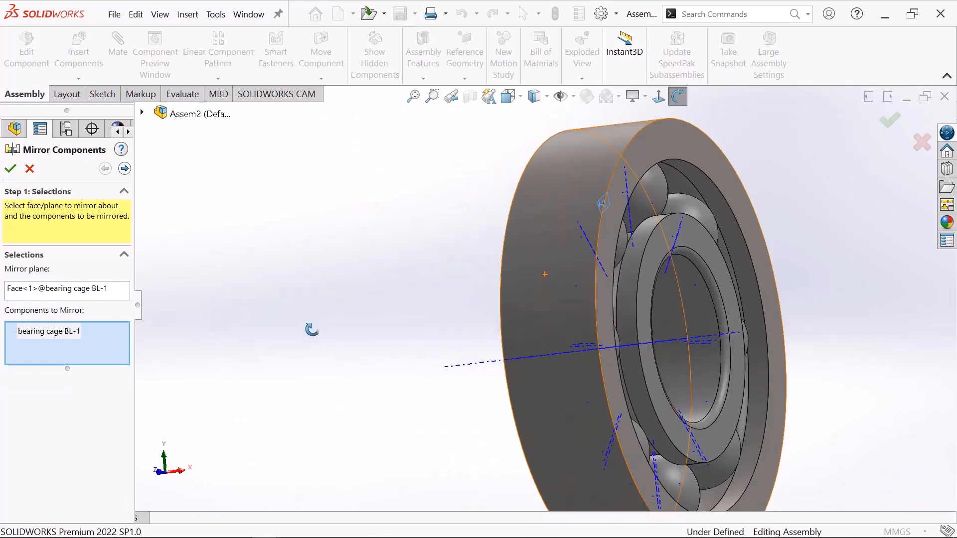
right_click(256, 258)
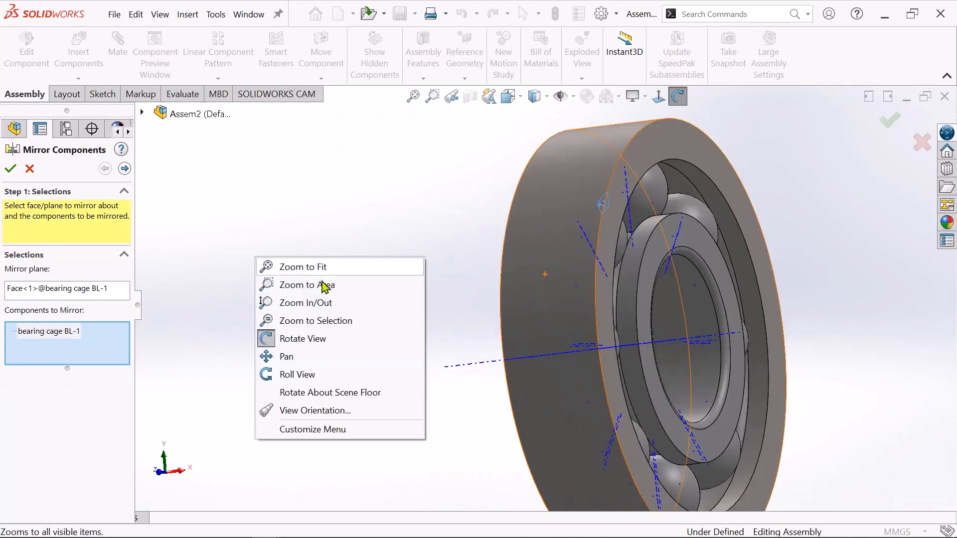
click(314, 340)
click(127, 172)
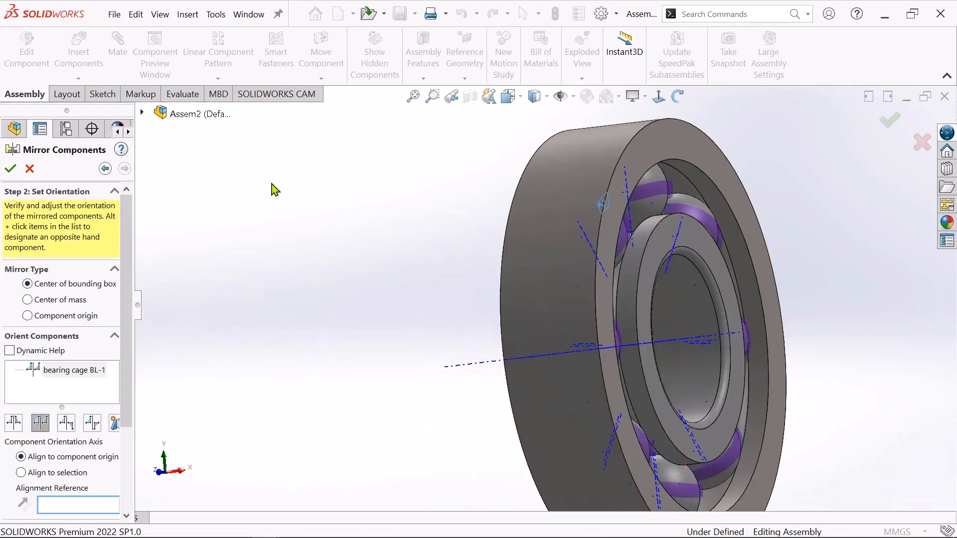
scroll(605, 288, up, 1)
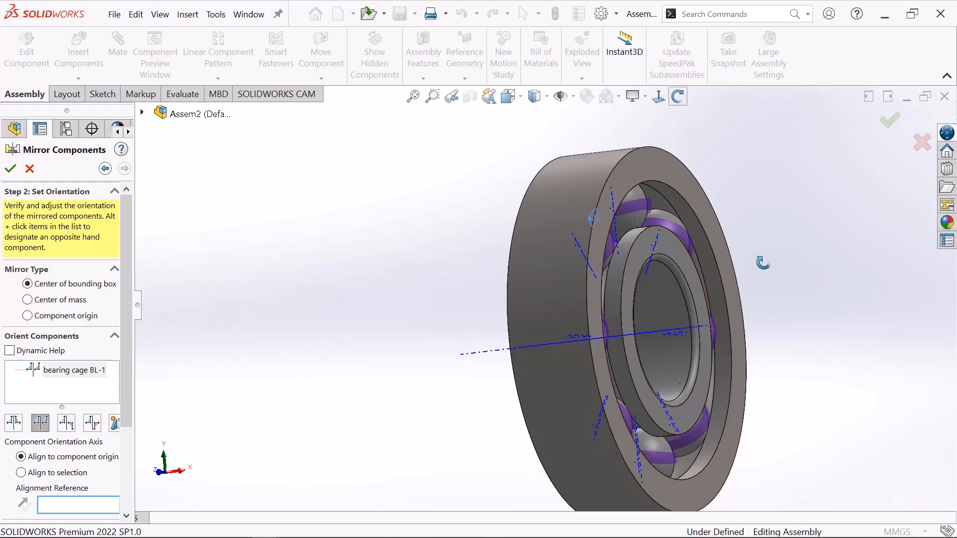
drag(763, 263, 595, 370)
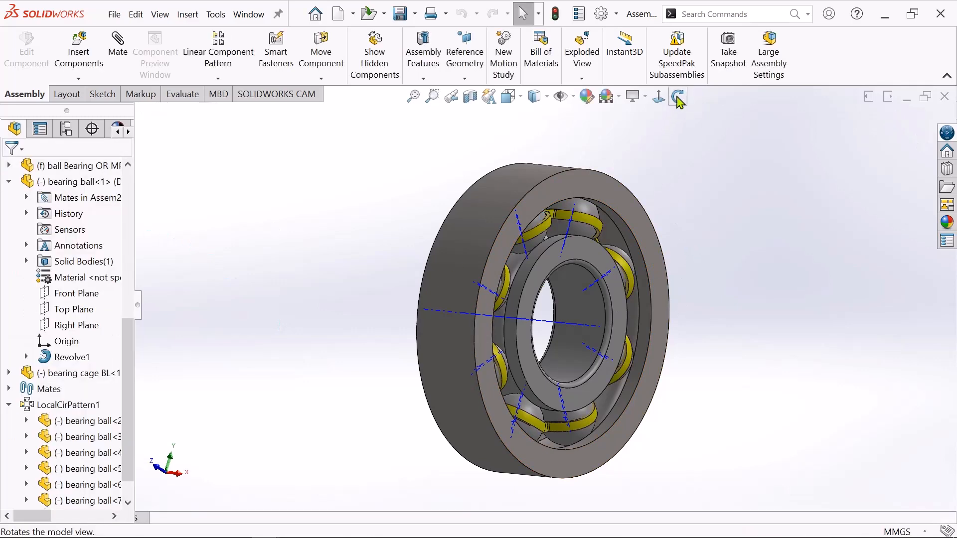
Insert a DIN 660 round head rivet from the Design Library into a hole of the bearing cage.
click(677, 96)
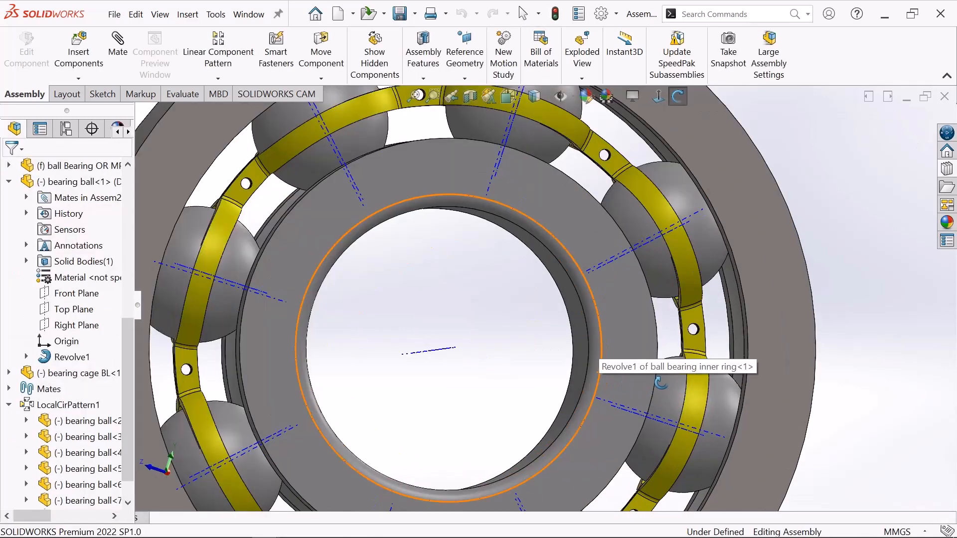
scroll(666, 377, down, 2)
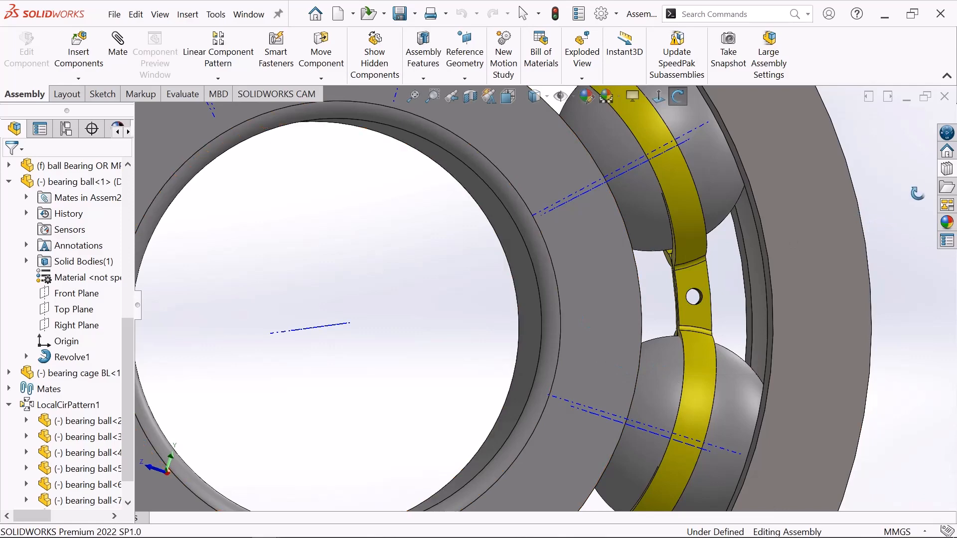
click(952, 172)
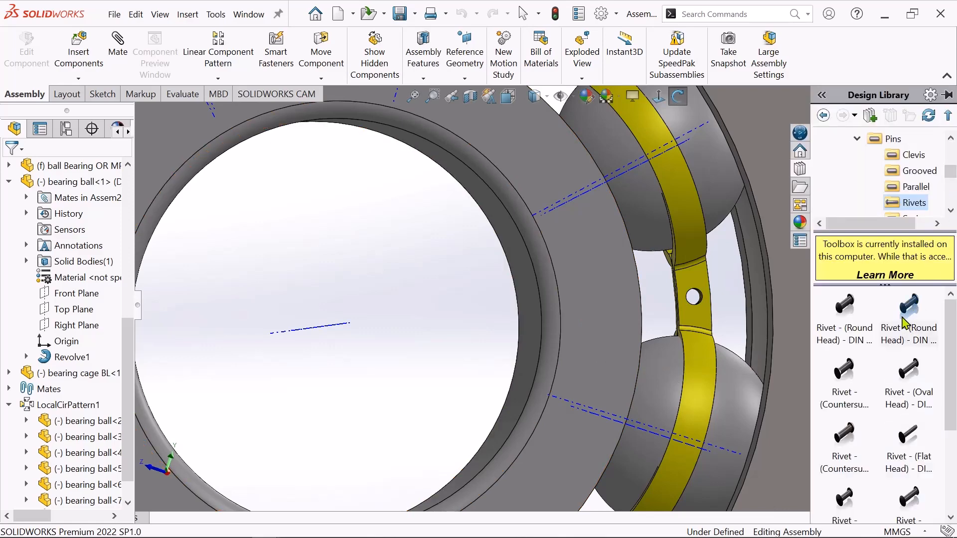
drag(906, 323, 694, 299)
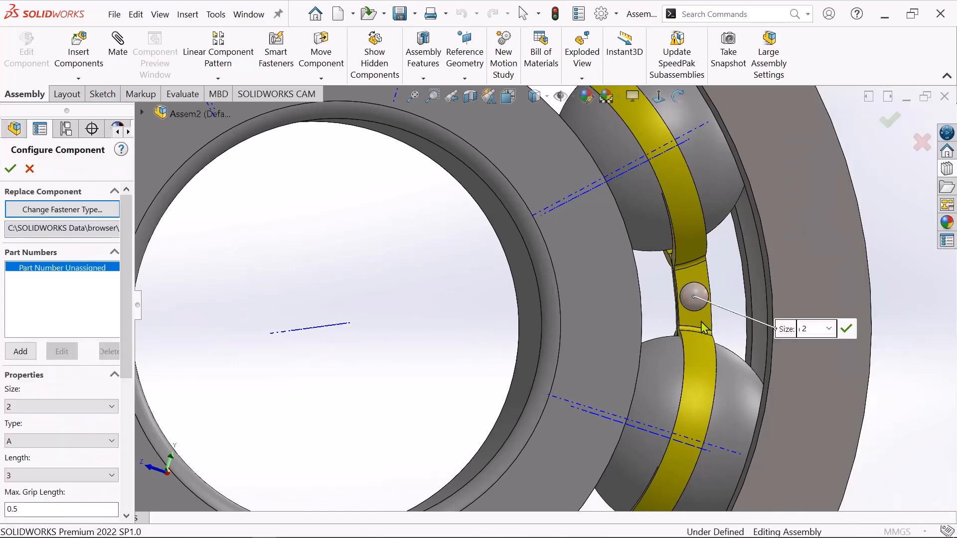
Set the inserted rivet's length to 6 and accept the component configuration.
scroll(703, 322, up, 3)
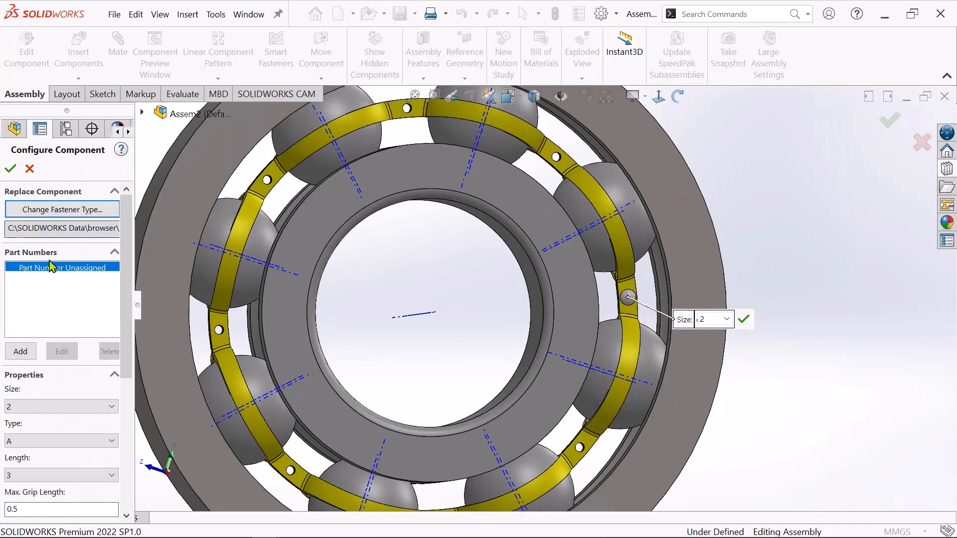
scroll(127, 248, down, 5)
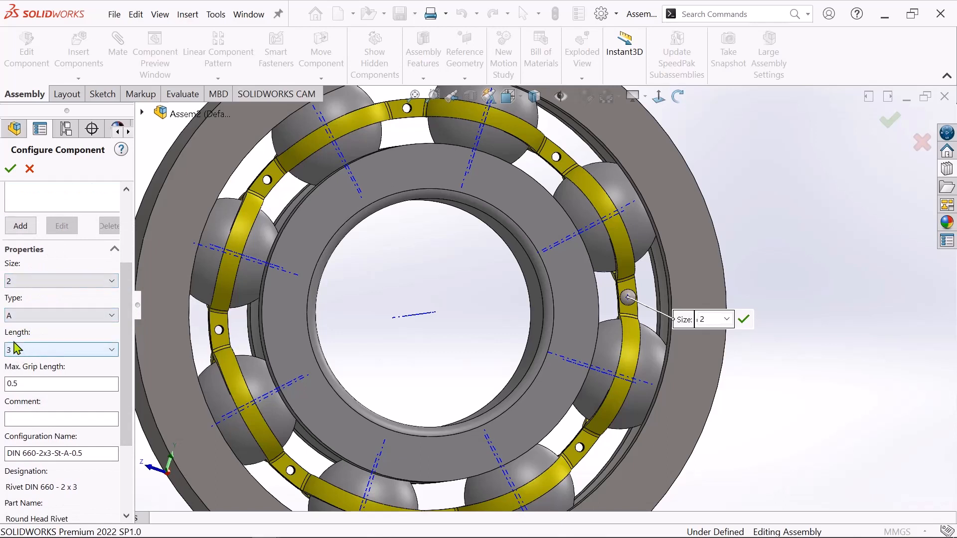
click(61, 354)
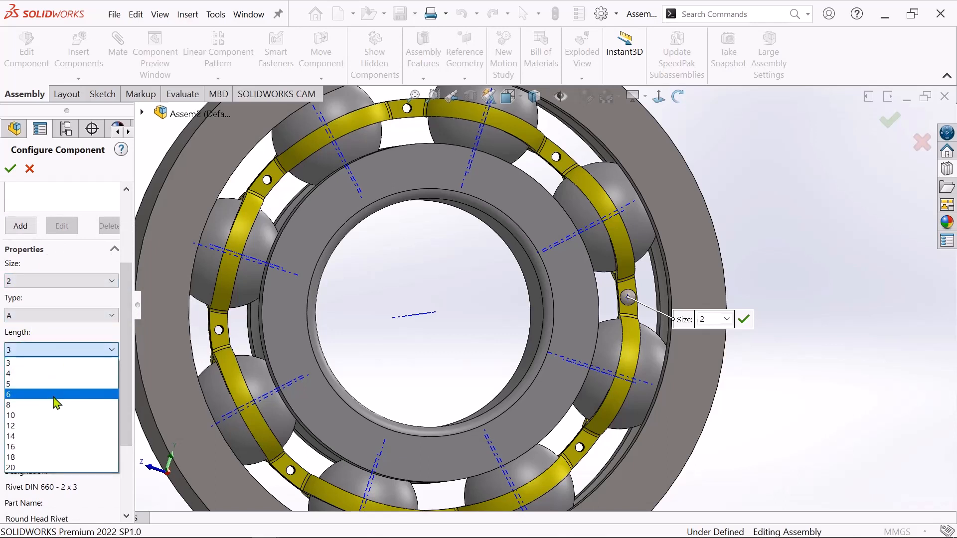
click(52, 393)
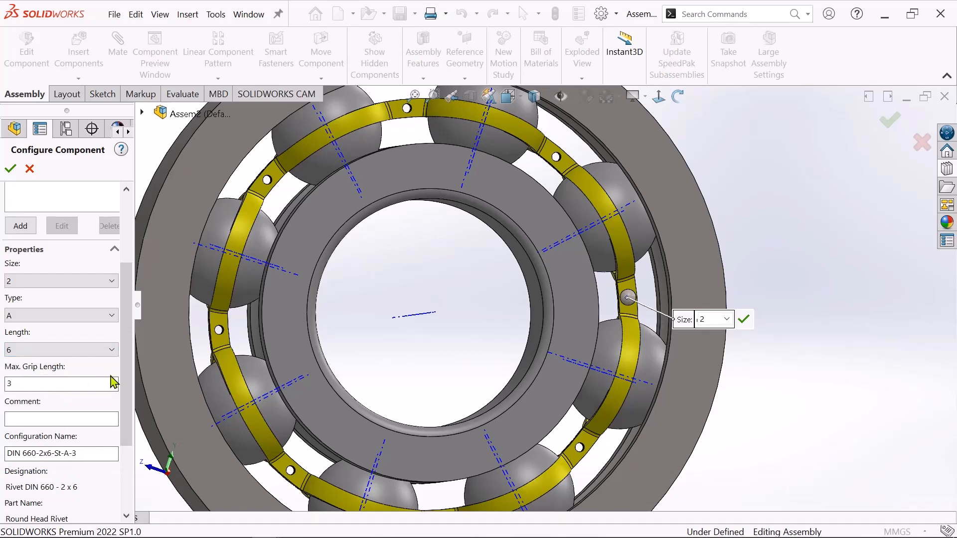
scroll(131, 368, down, 3)
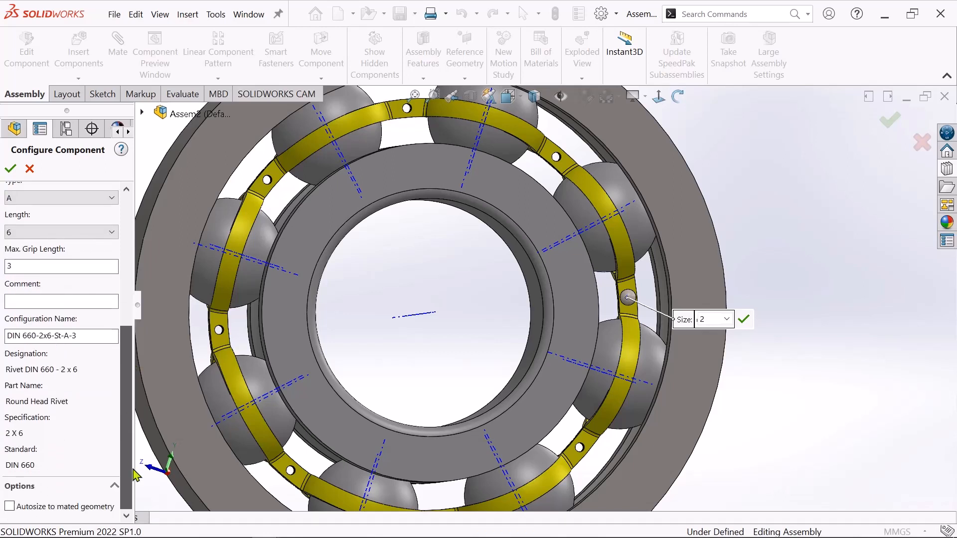
scroll(131, 369, up, 4)
scroll(130, 369, down, 3)
scroll(130, 369, up, 6)
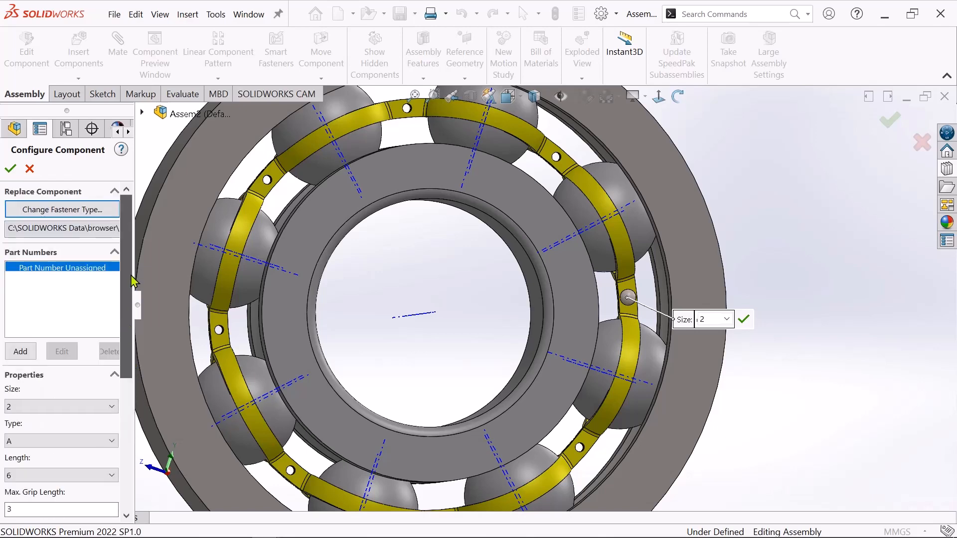
click(18, 170)
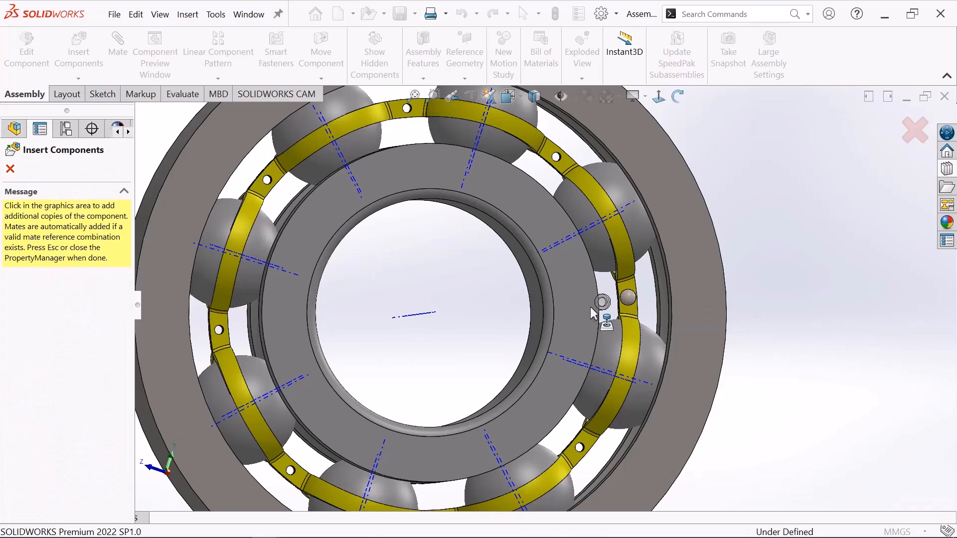
Place an extra copy of the rivet in empty space beside the bearing and end the insertion.
scroll(530, 306, up, 2)
scroll(246, 179, up, 1)
click(245, 178)
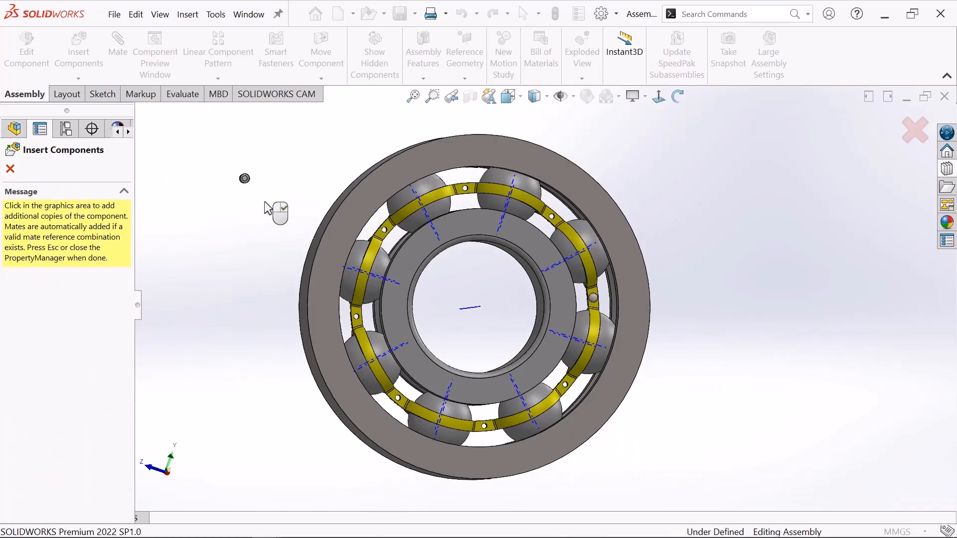
click(264, 201)
scroll(546, 252, down, 2)
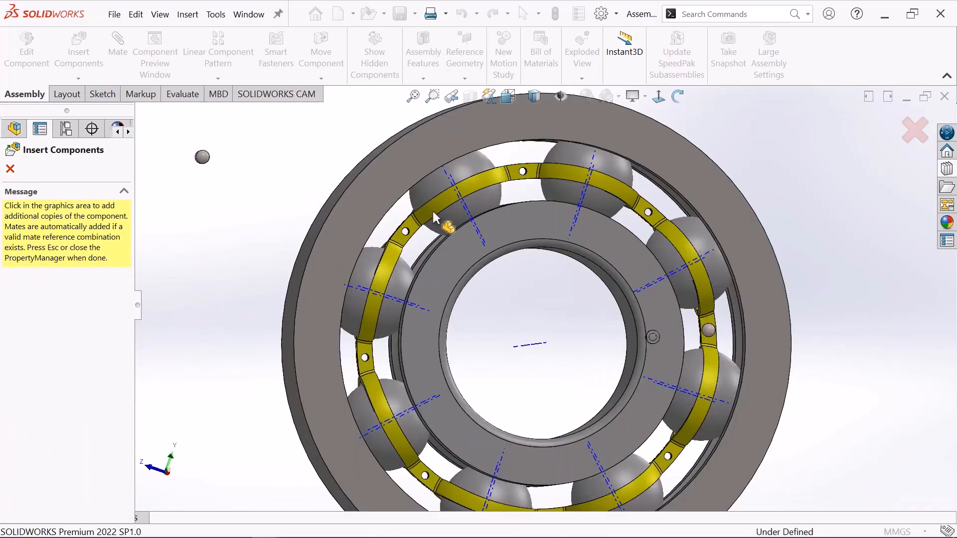
click(10, 171)
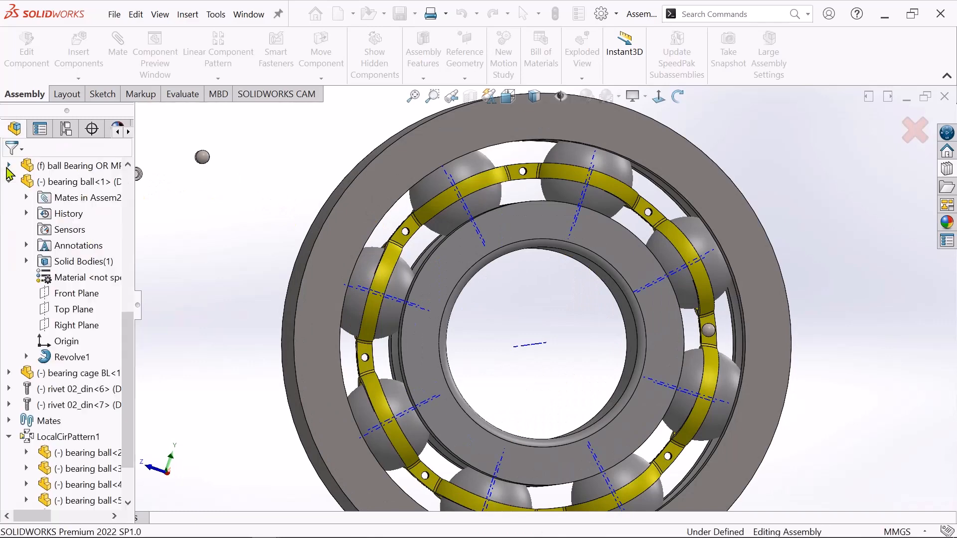
Delete the extra rivet lying beside the bearing.
scroll(253, 182, down, 1)
scroll(694, 223, up, 2)
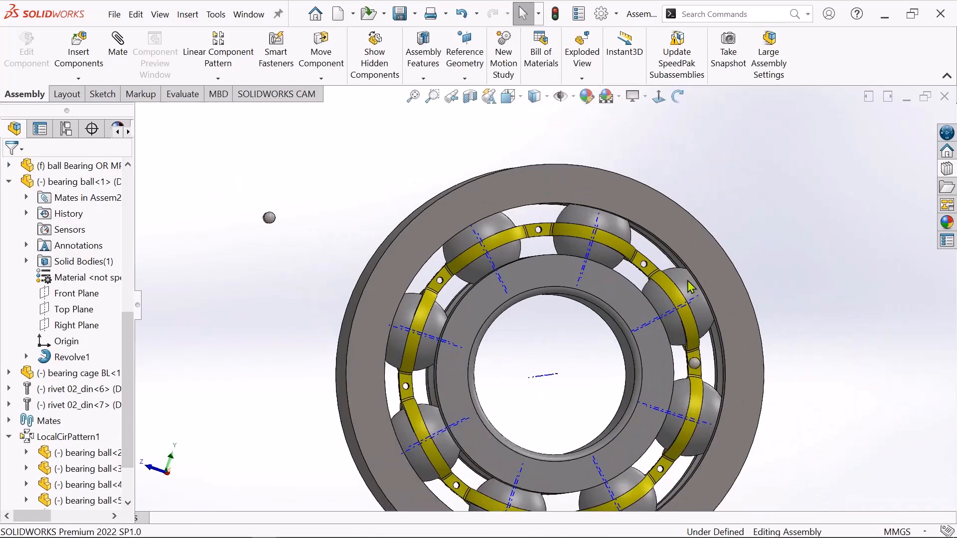
scroll(694, 229, down, 1)
click(175, 218)
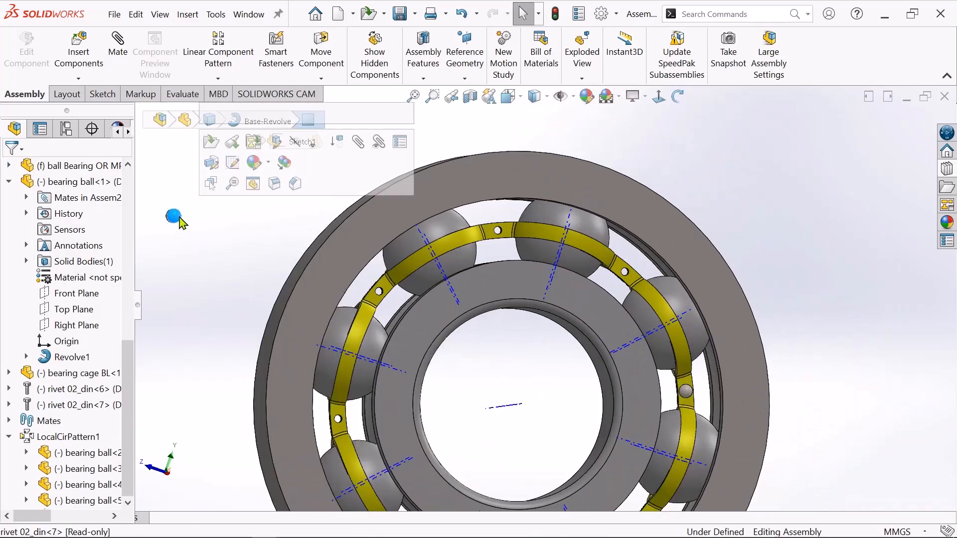
right_click(175, 217)
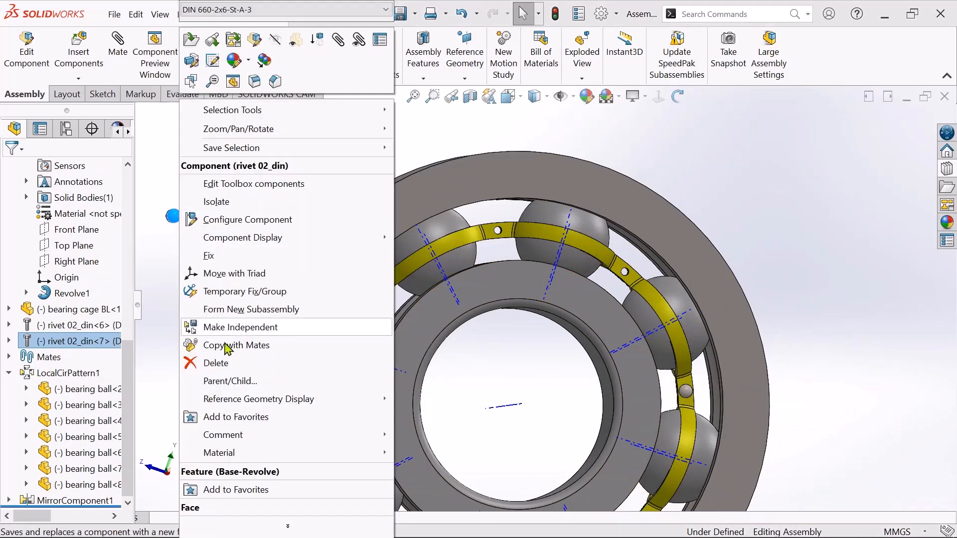
click(218, 363)
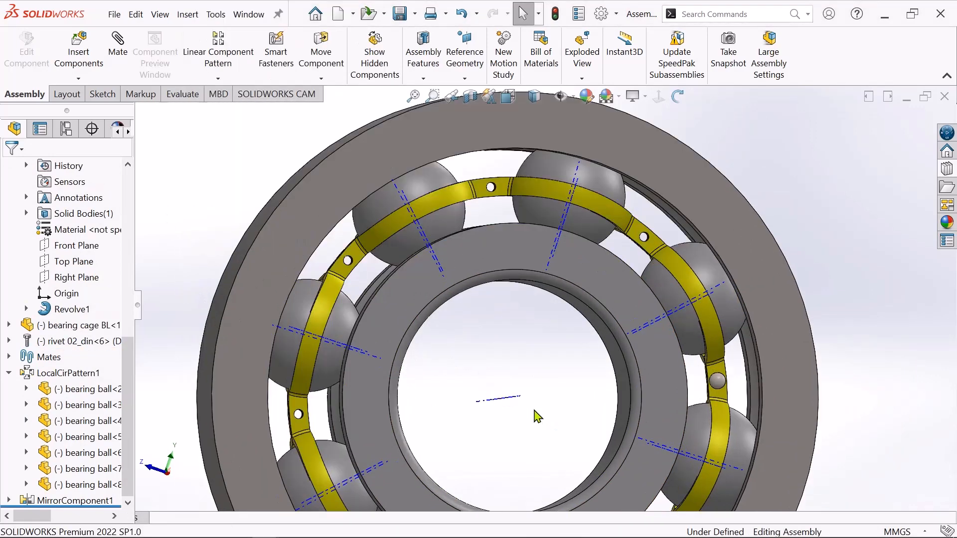
Examine the rivet seated in the bearing cage from several viewing angles.
scroll(539, 409, up, 2)
scroll(542, 397, down, 2)
scroll(725, 302, down, 1)
scroll(726, 301, up, 2)
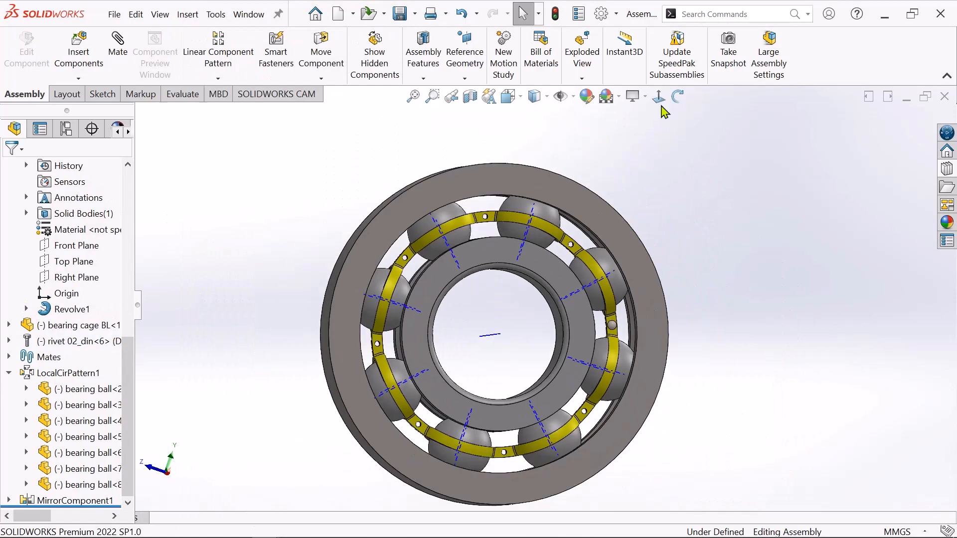
drag(724, 197, 704, 293)
scroll(620, 318, down, 1)
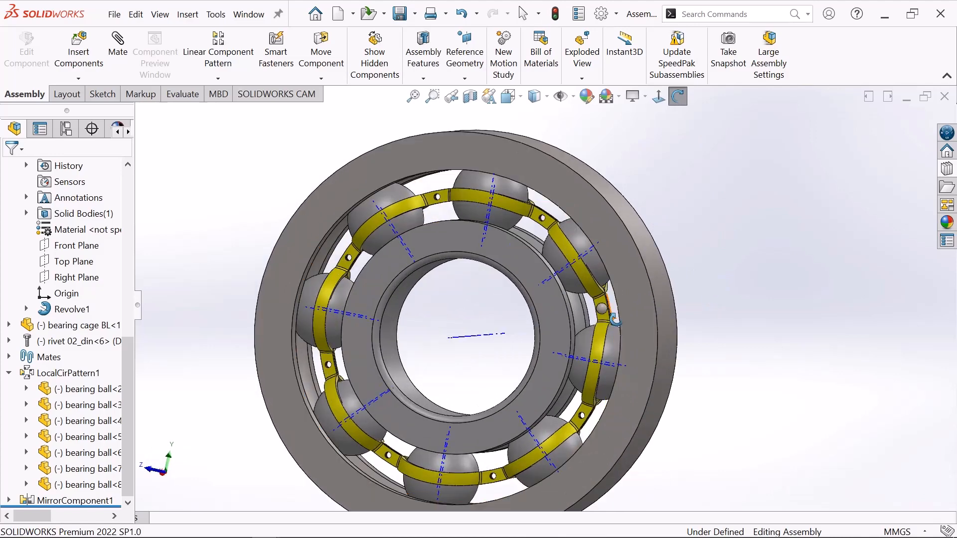
right_click(677, 180)
click(719, 192)
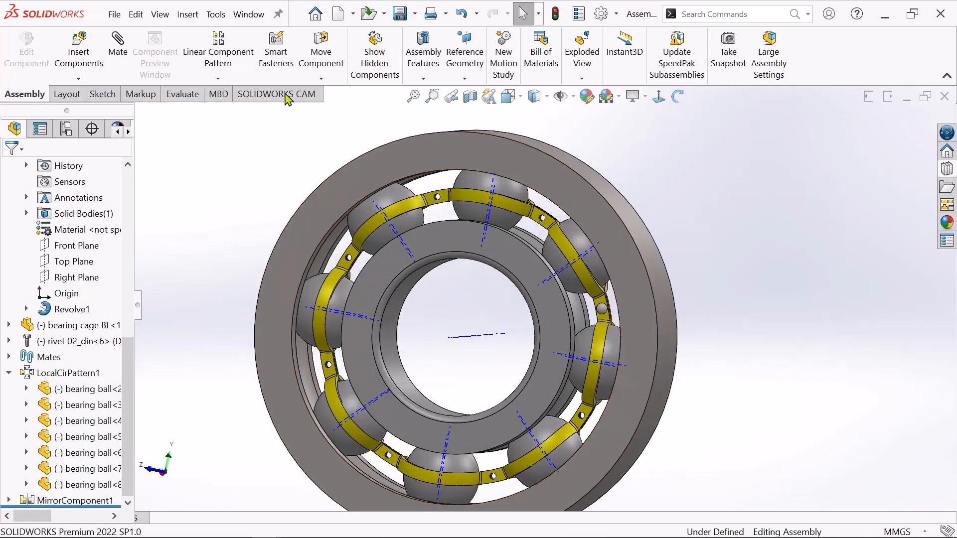
Start a circular component pattern of the rivet around the inner ring's central axis.
click(219, 80)
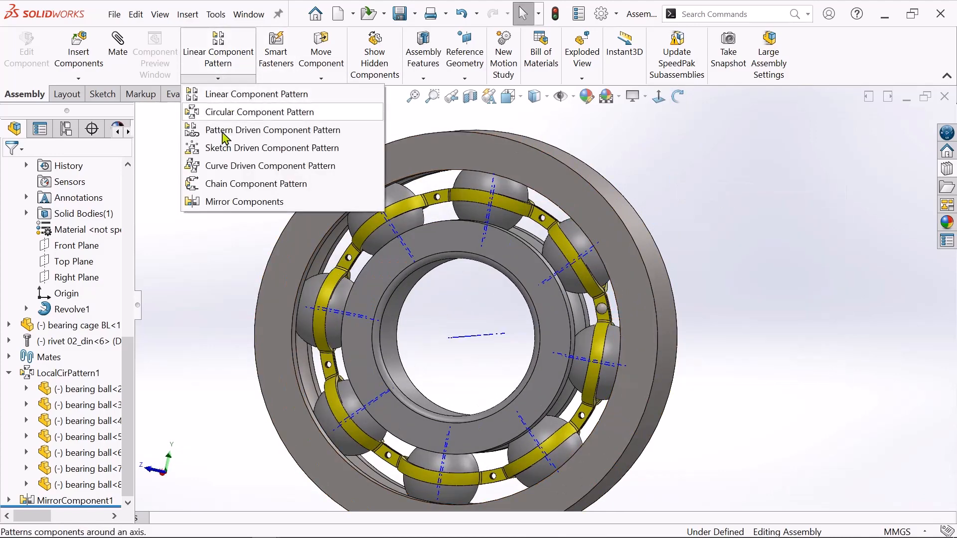
click(246, 115)
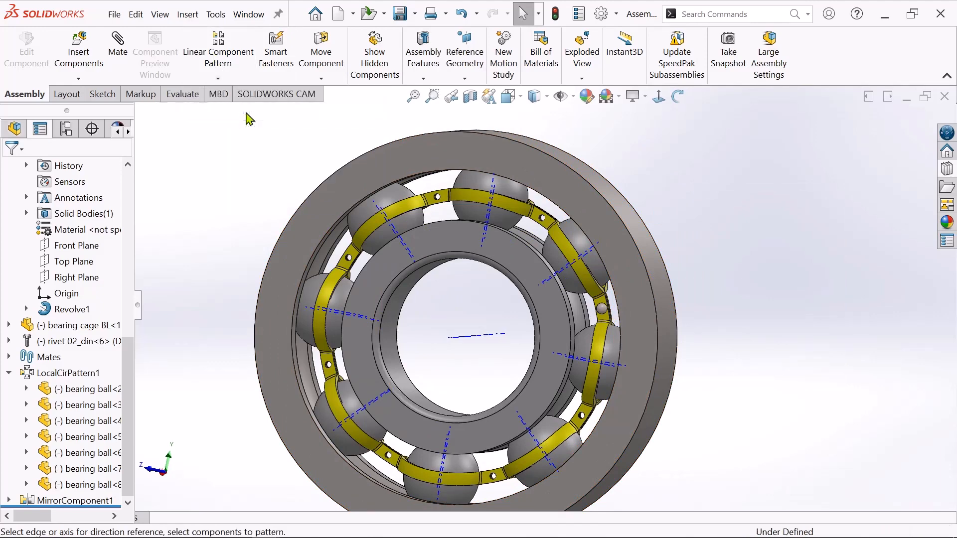
scroll(486, 306, down, 2)
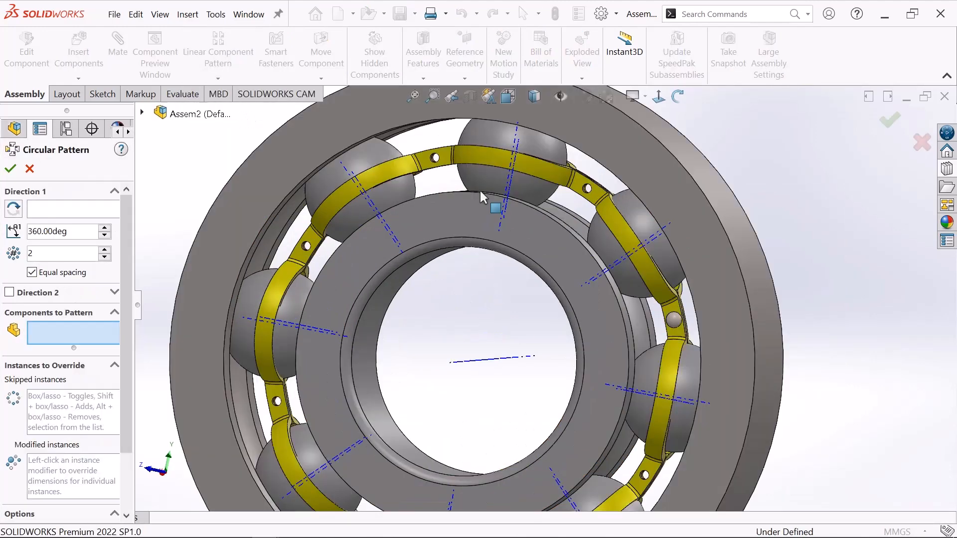
click(42, 210)
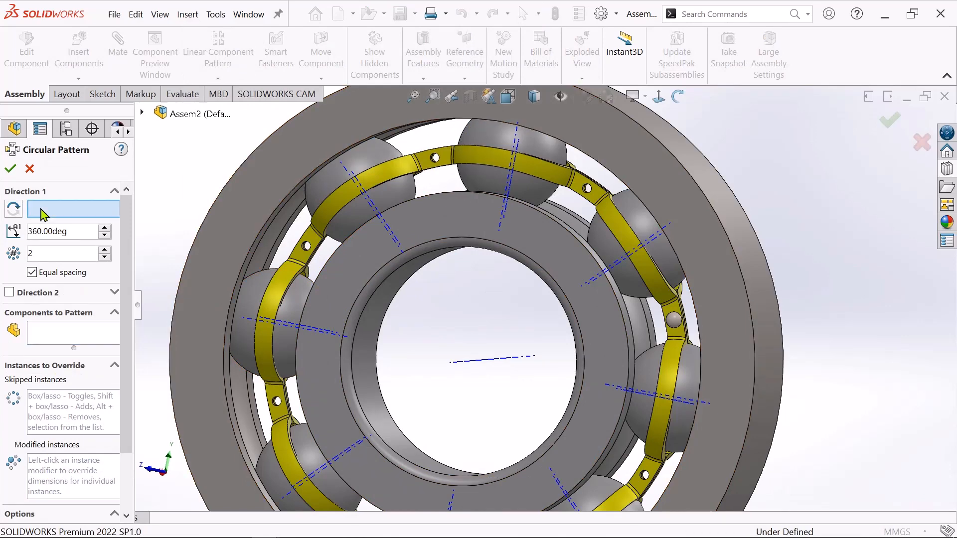
click(480, 364)
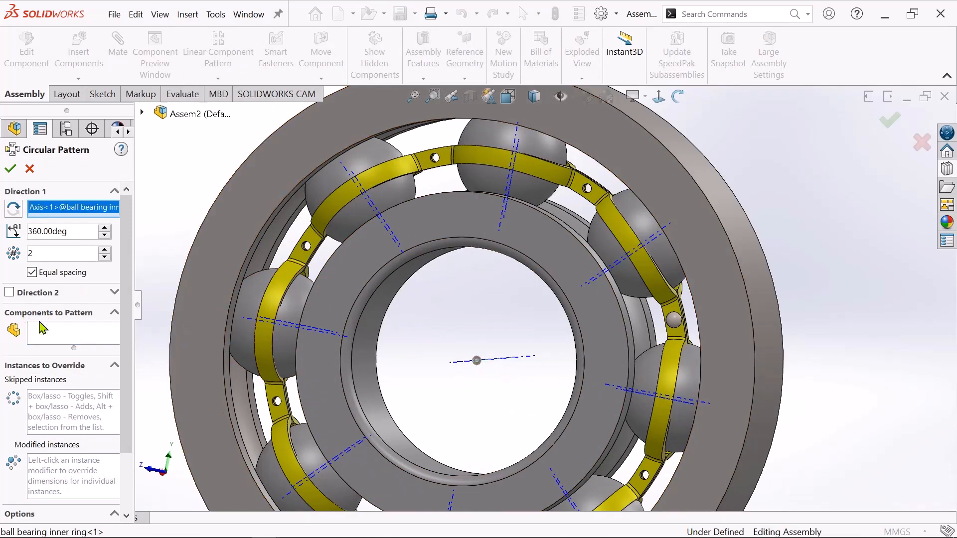
click(43, 338)
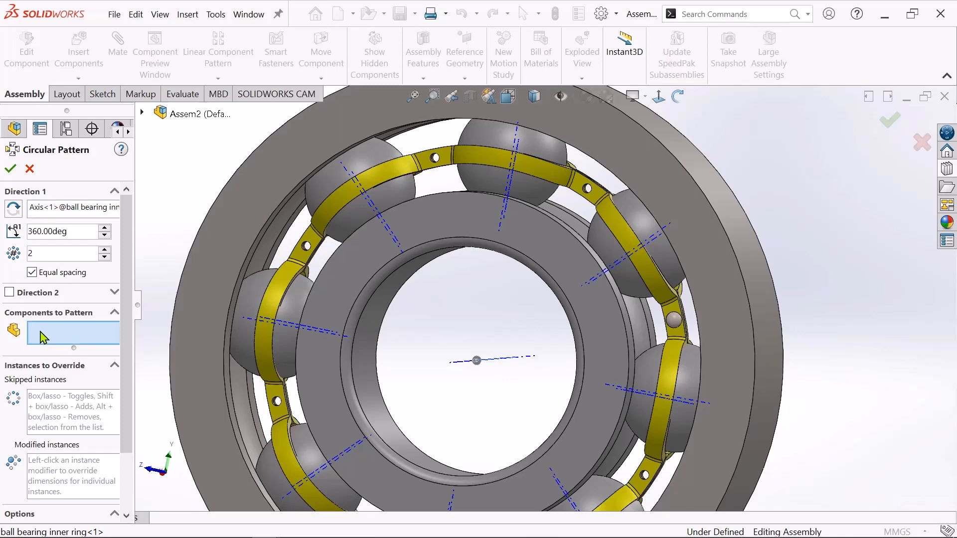
scroll(727, 346, down, 5)
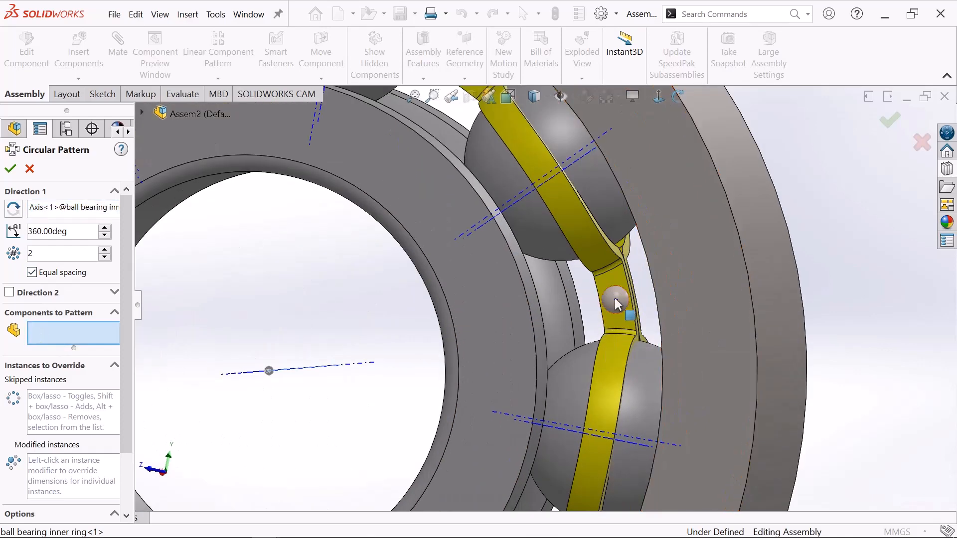
click(616, 301)
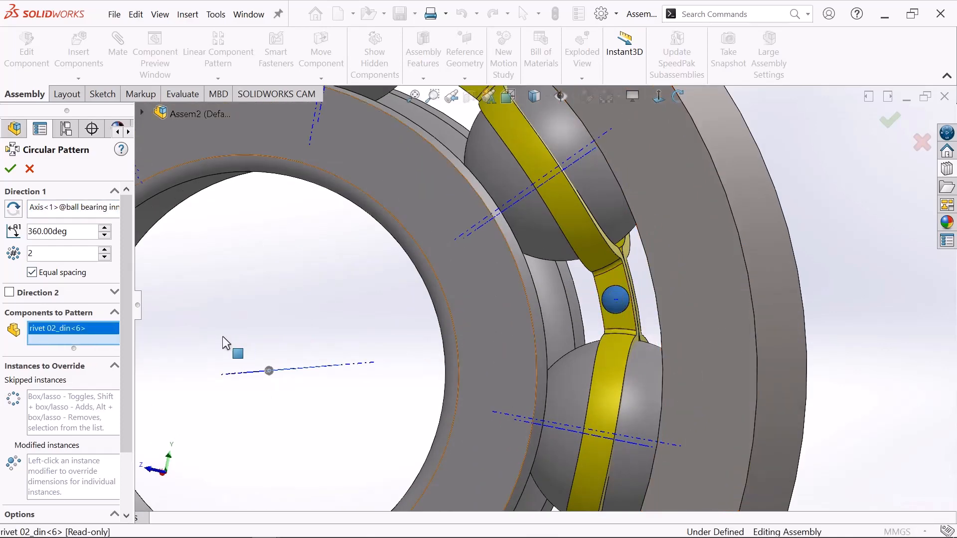
Set the rivet pattern to 8 equally spaced instances over 360 degrees and accept it.
key(f)
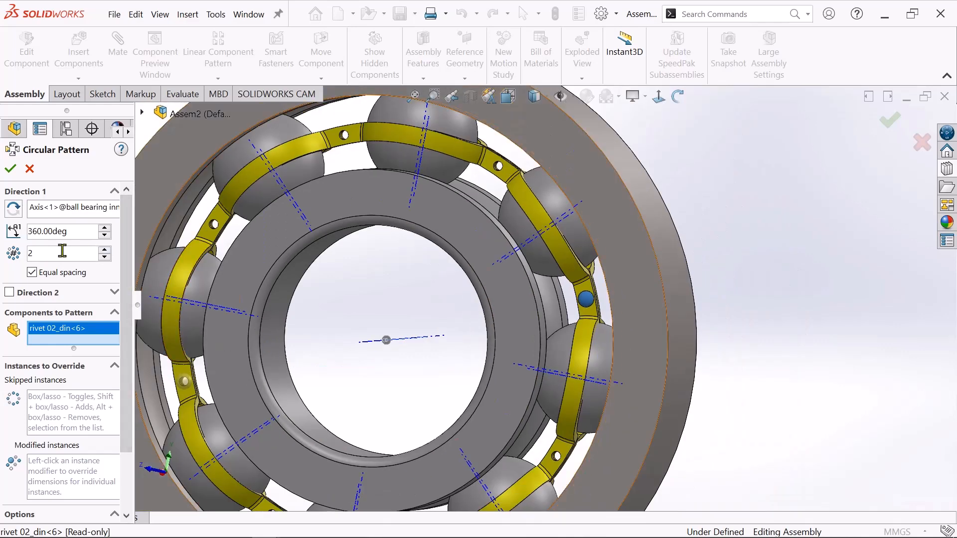
drag(62, 252, 5, 264)
text(8)
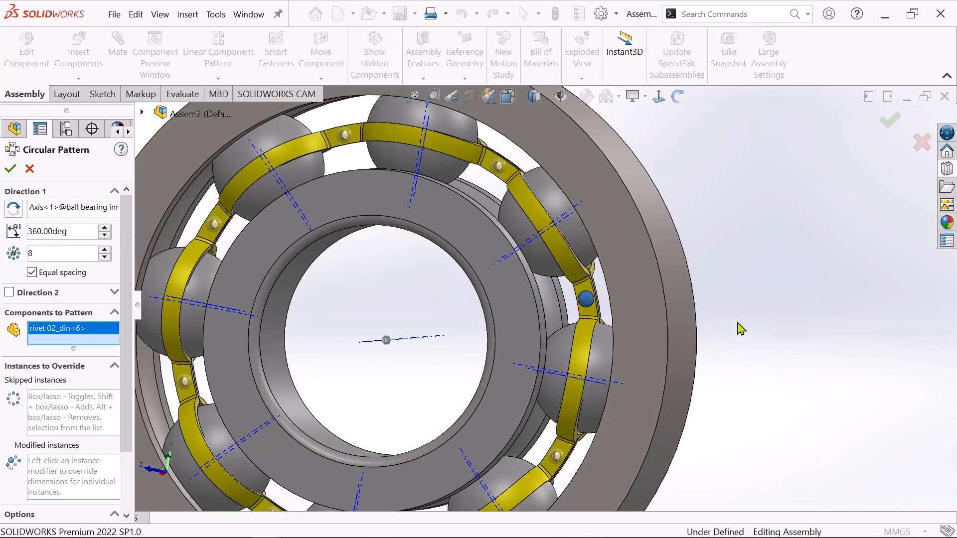
scroll(739, 322, up, 3)
scroll(685, 337, down, 2)
scroll(359, 418, up, 3)
scroll(327, 412, down, 2)
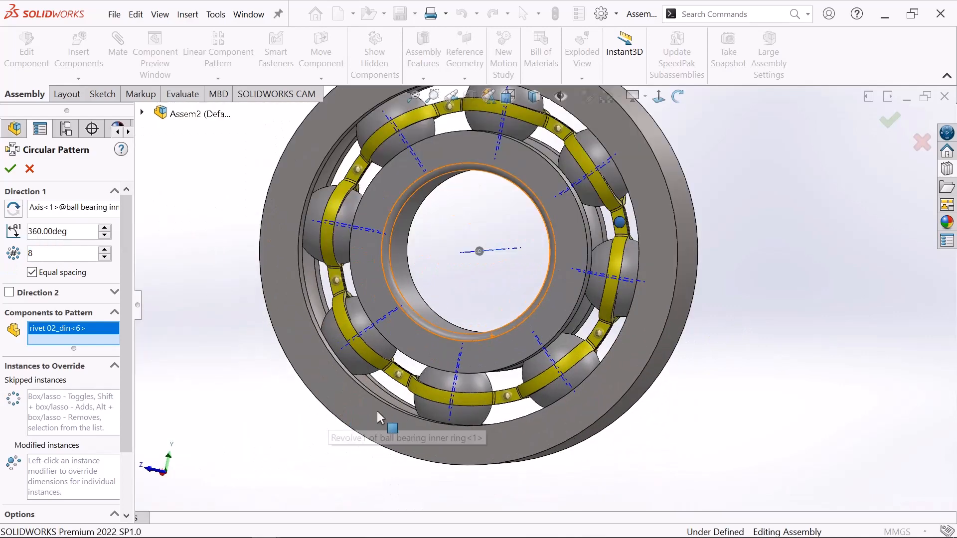
click(10, 170)
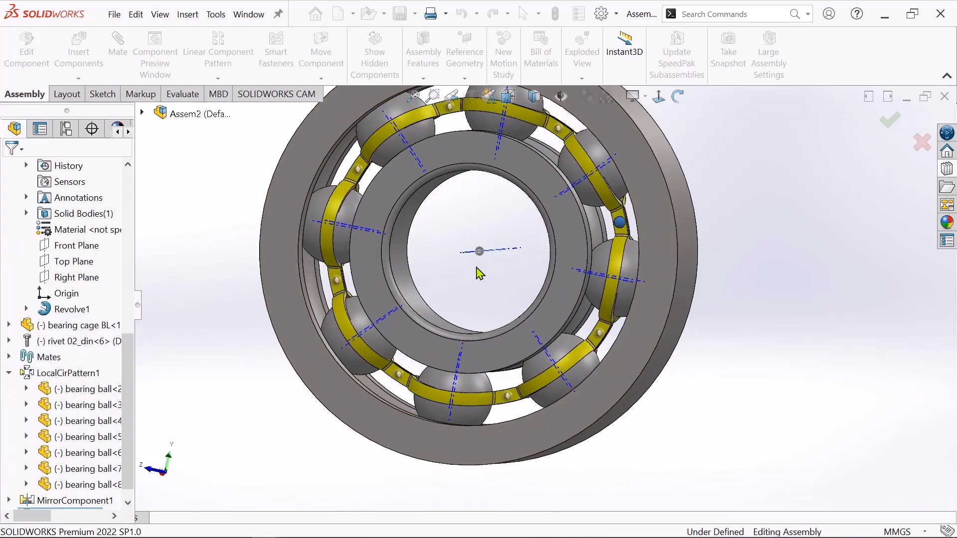
Add a coincident mate between the axis of one patterned bearing ball and the matching axis of the bearing cage.
scroll(496, 243, up, 3)
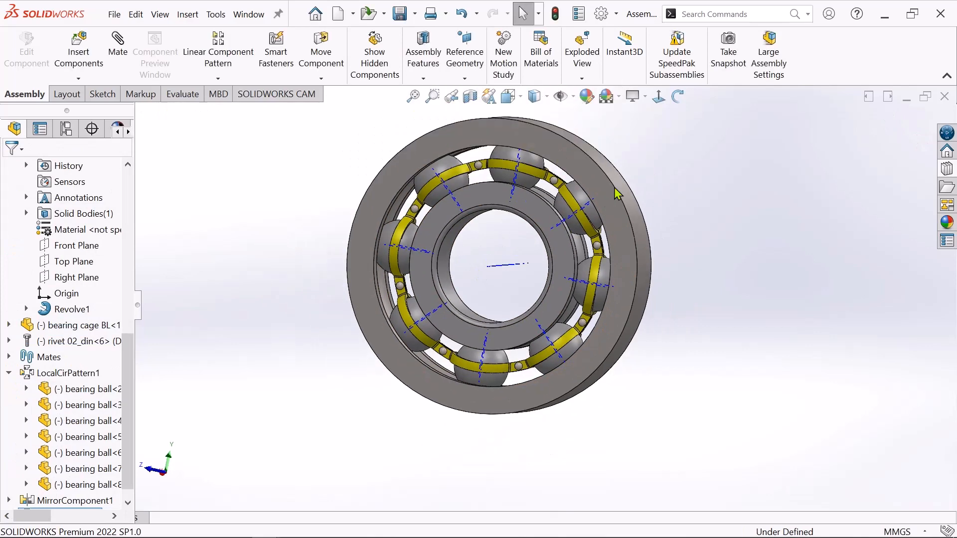
click(677, 95)
drag(686, 188, 493, 340)
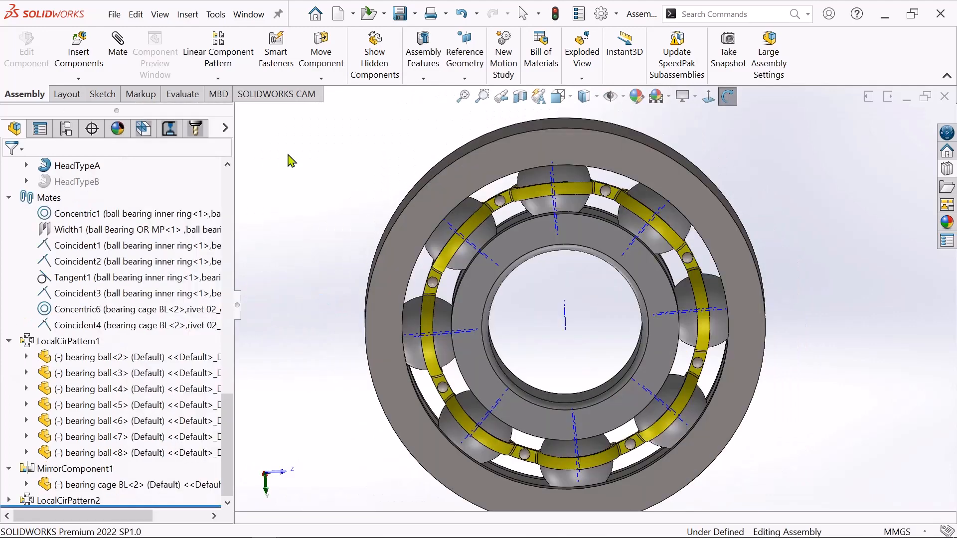
right_click(291, 161)
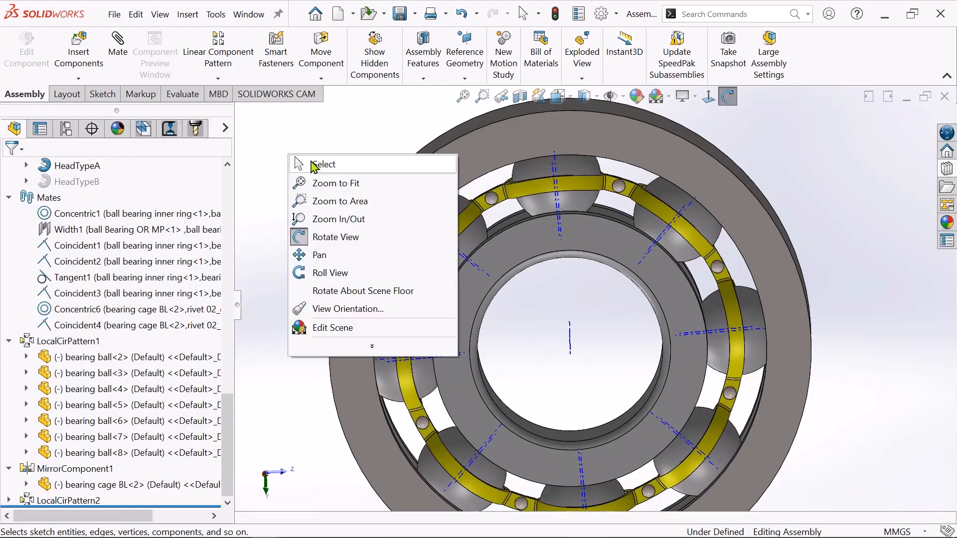
click(314, 165)
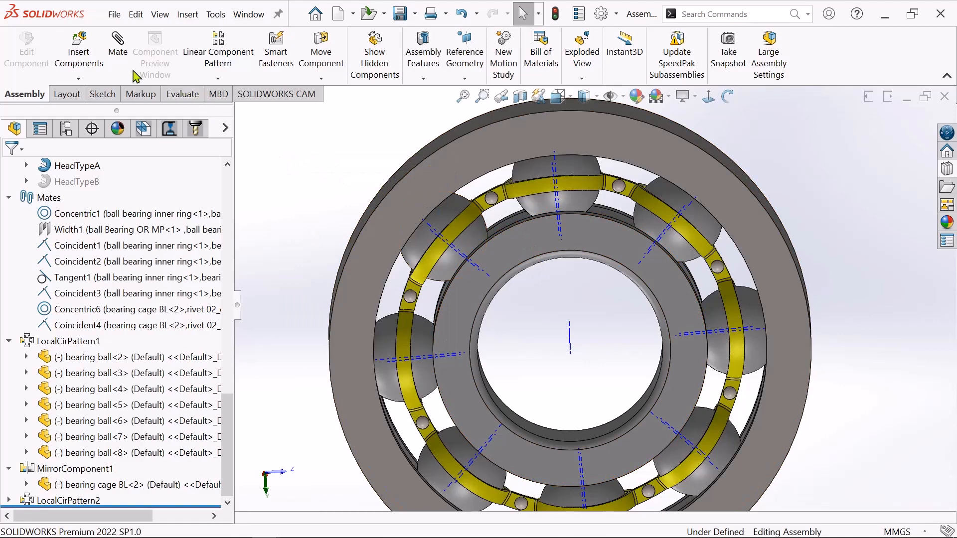
click(127, 55)
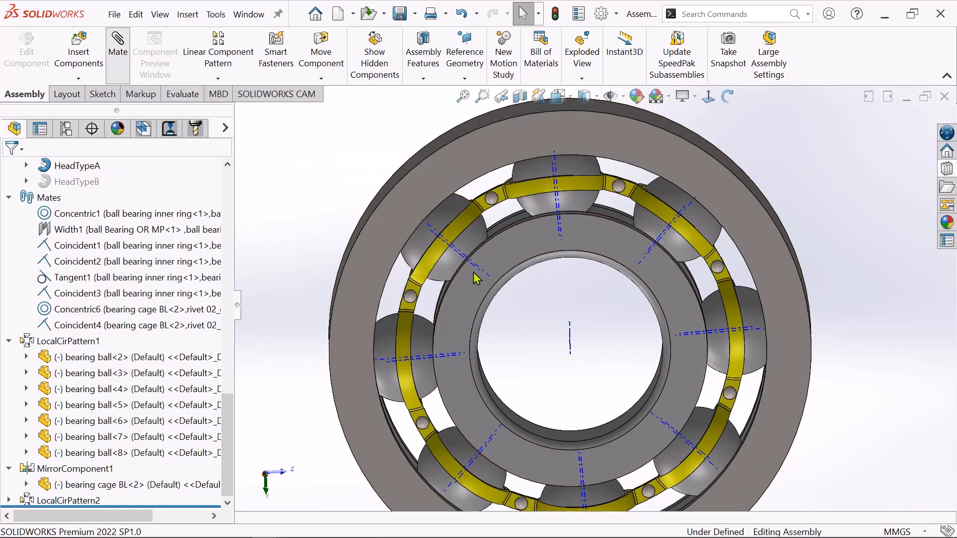
scroll(464, 260, down, 3)
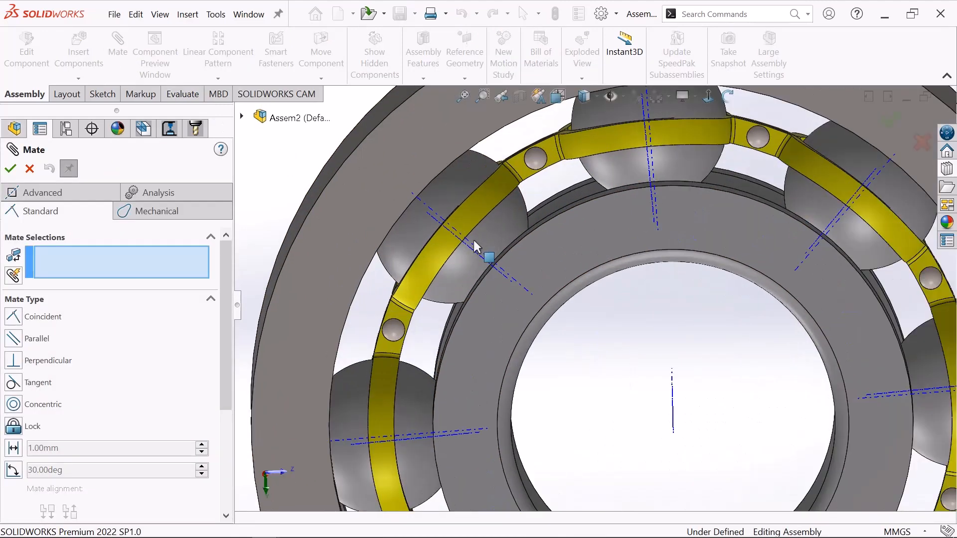
click(470, 244)
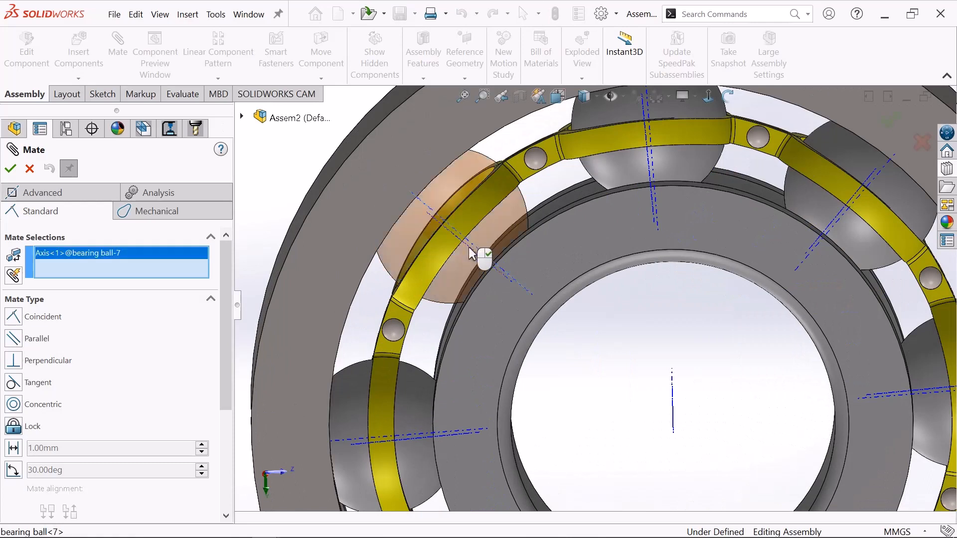
click(472, 254)
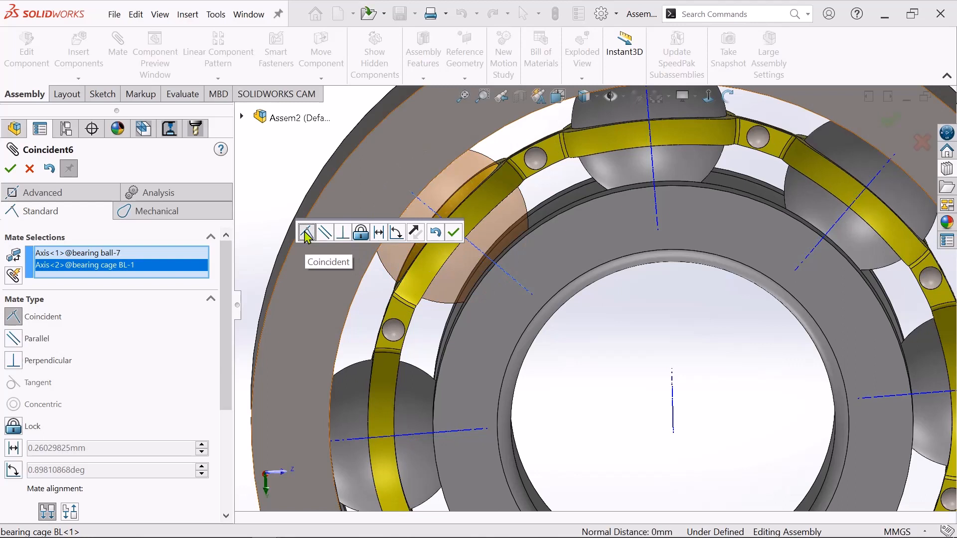
click(454, 233)
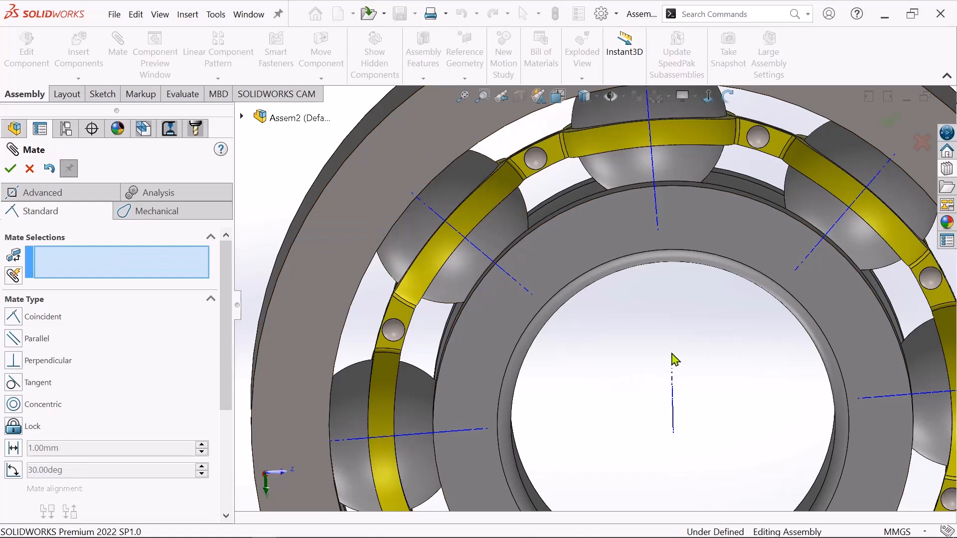
scroll(675, 358, up, 3)
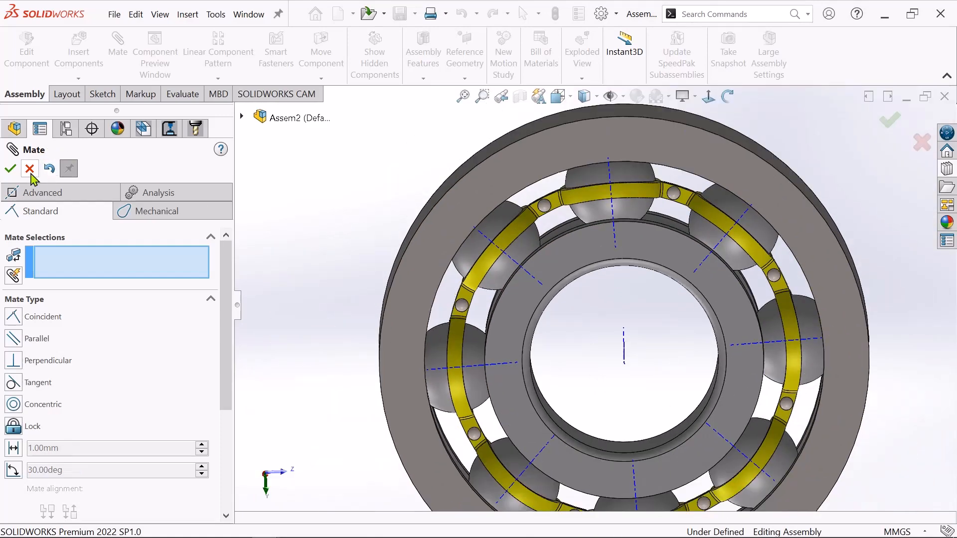
key(Escape)
Turn the bearing cage around the bearing's axis to check how the balls and rivets move with it.
scroll(668, 299, down, 3)
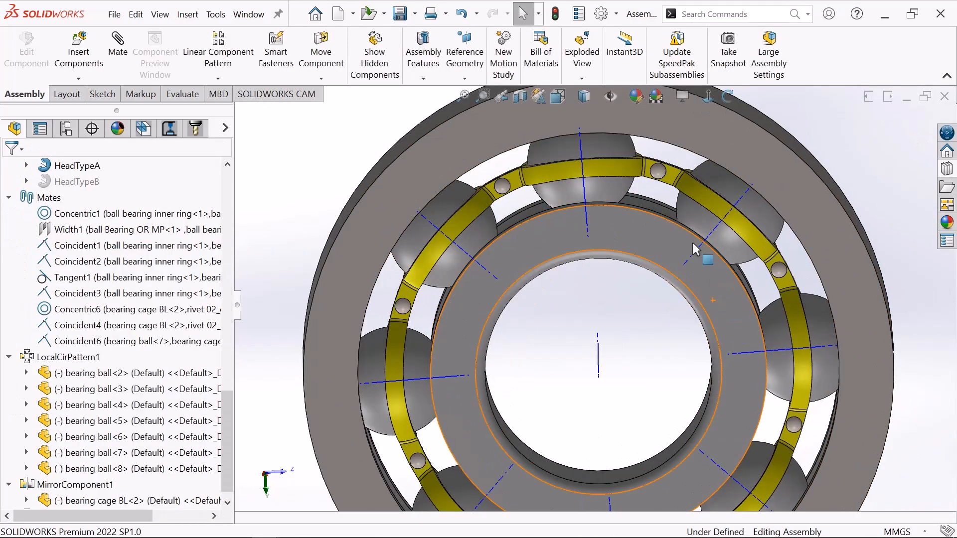
drag(614, 149, 731, 244)
scroll(731, 243, up, 4)
scroll(731, 244, down, 2)
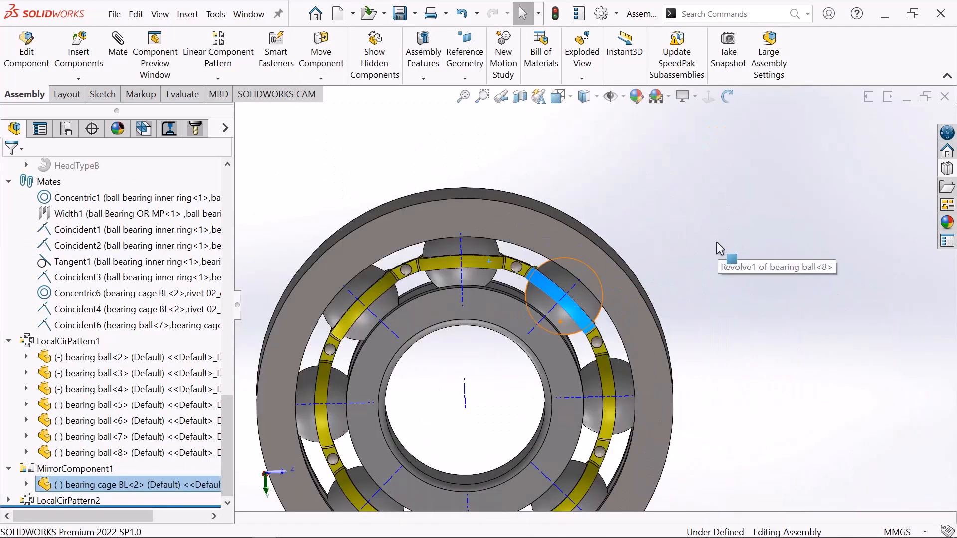
right_click(653, 175)
click(590, 185)
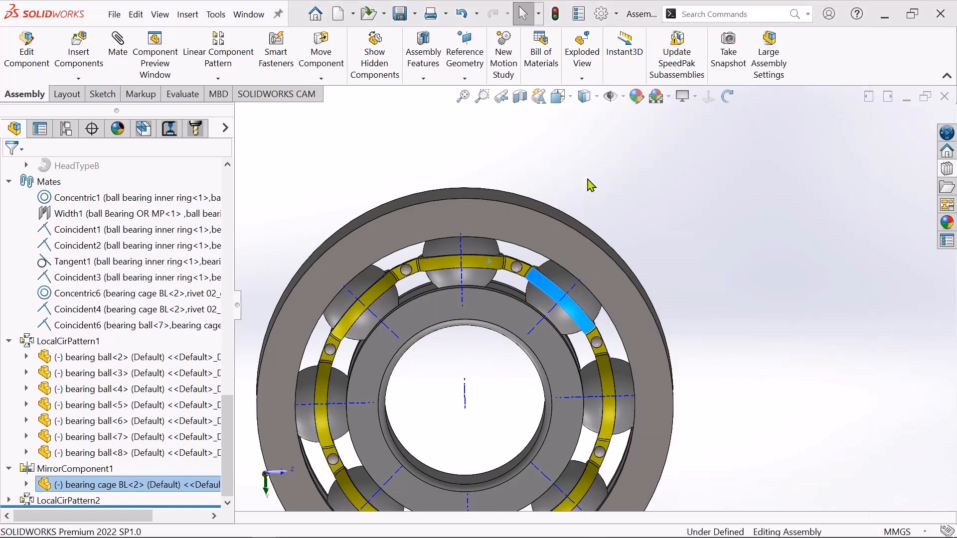
scroll(632, 405, up, 3)
scroll(631, 426, down, 4)
scroll(628, 419, up, 4)
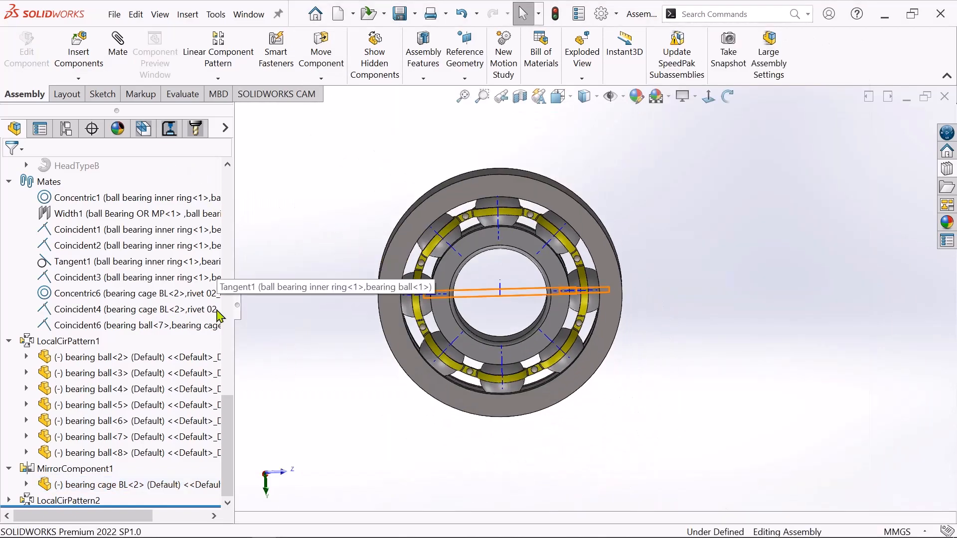
Hide the feature tree and inspect the finished bearing from an angled view.
click(239, 314)
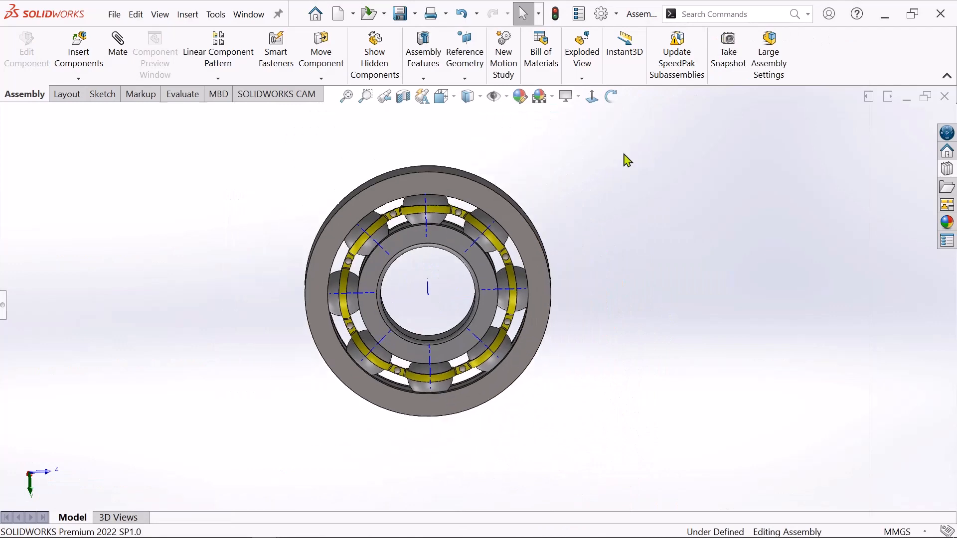
click(611, 97)
mouse_move(623, 224)
mouse_down()
mouse_move(630, 312)
mouse_move(494, 175)
mouse_move(410, 395)
mouse_move(641, 381)
mouse_move(645, 449)
mouse_up()
scroll(615, 260, down, 2)
mouse_move(573, 229)
mouse_down()
mouse_move(572, 281)
mouse_move(557, 225)
mouse_up()
scroll(554, 218, down, 2)
right_click(553, 219)
click(589, 228)
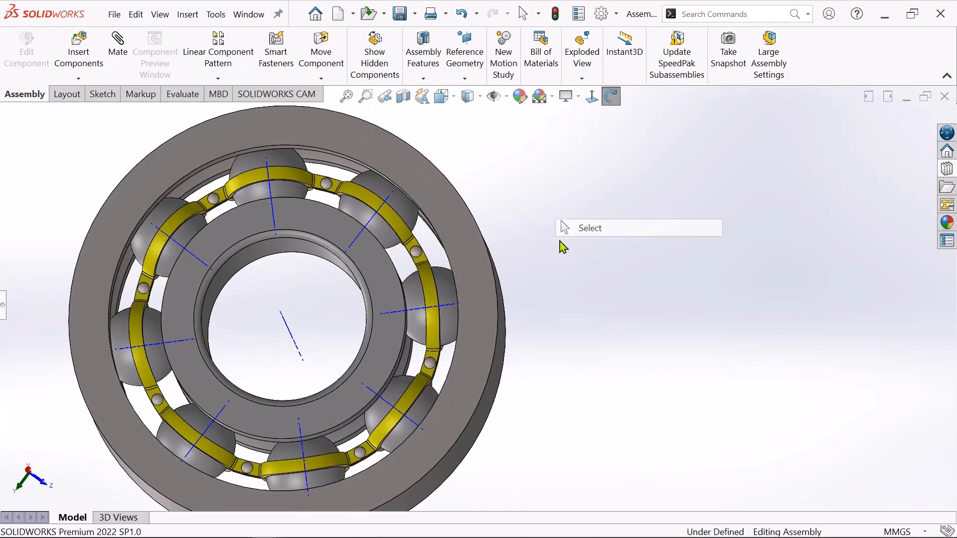
scroll(545, 252, up, 3)
scroll(429, 257, down, 3)
scroll(375, 360, up, 2)
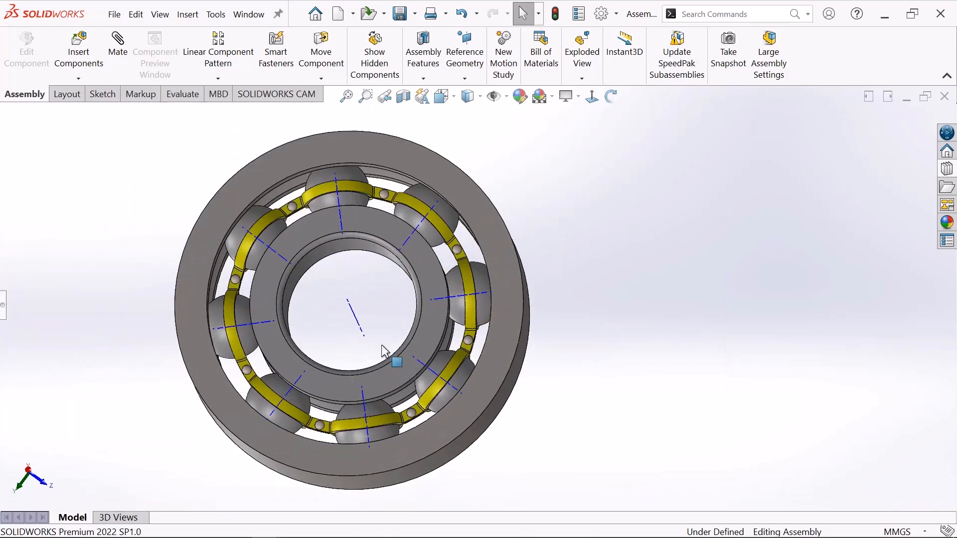